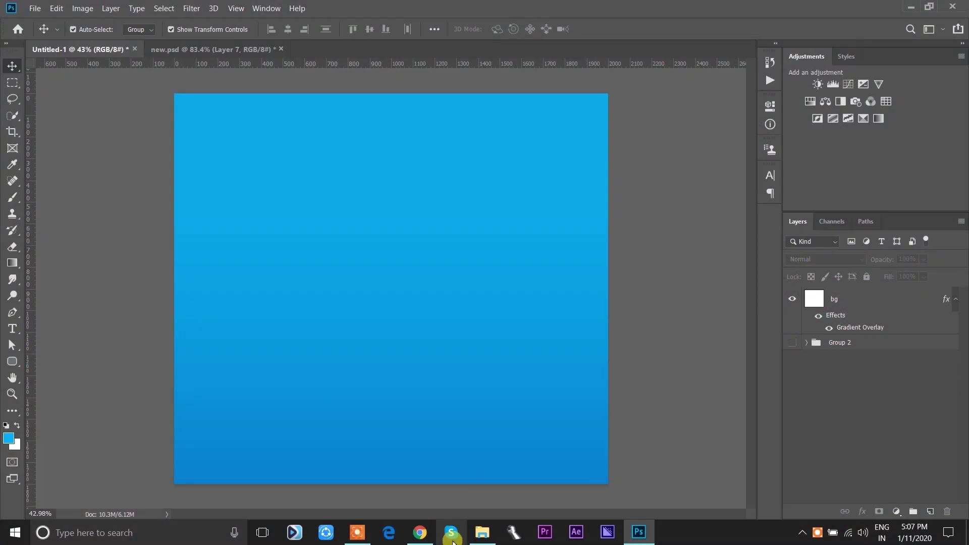
Step: Place the teal Mini car image, flip it horizontally, and enlarge it to about 277%
{"action": "left_click", "coordinate": [482, 533]}
{"action": "mouse_move", "coordinate": [219, 101]}
{"action": "left_mouse_down"}
{"action": "mouse_move", "coordinate": [558, 447]}
{"action": "mouse_move", "coordinate": [426, 302]}
{"action": "left_mouse_up"}
{"action": "right_click", "coordinate": [426, 296]}
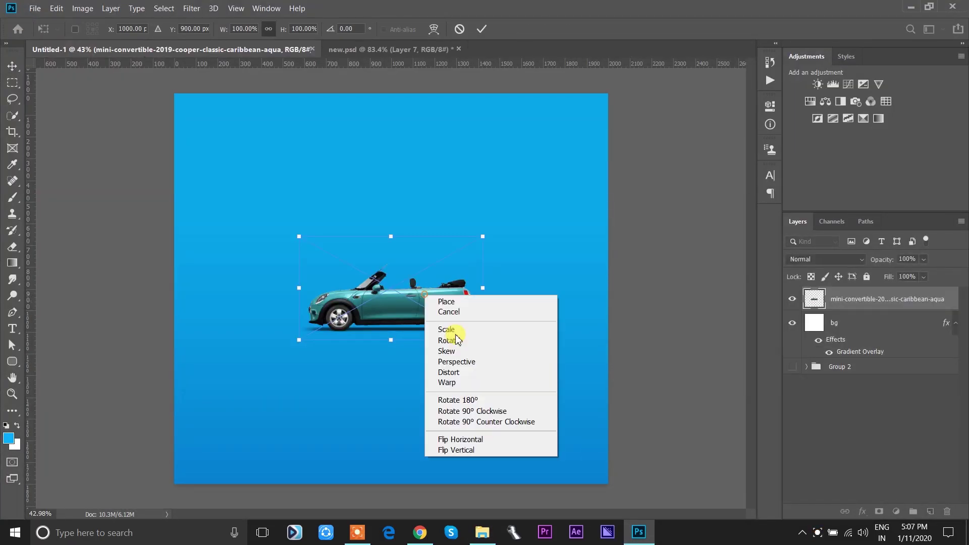
{"action": "left_click", "coordinate": [452, 440]}
{"action": "left_click_drag", "start_coordinate": [481, 342], "coordinate": [646, 432]}
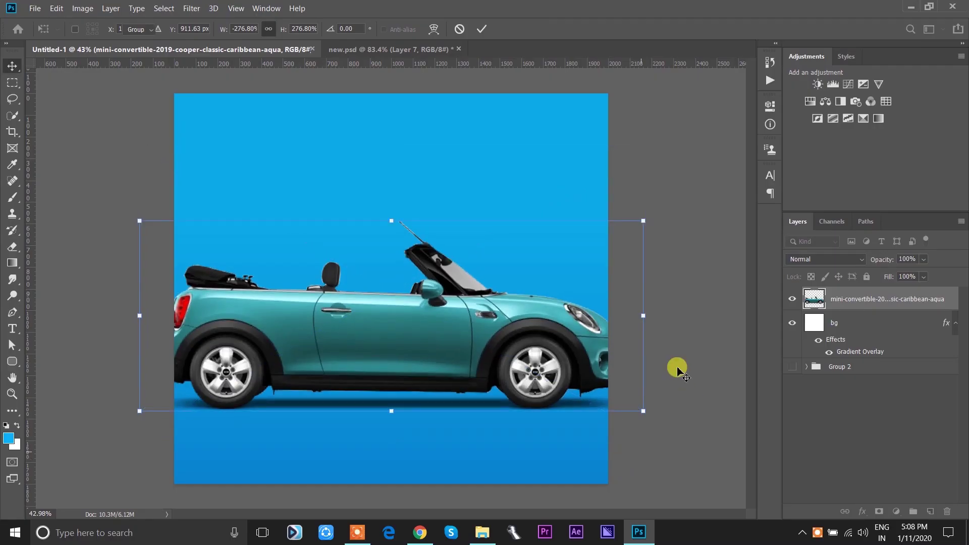
{"action": "key", "text": "Return"}
{"action": "left_click", "coordinate": [489, 319]}
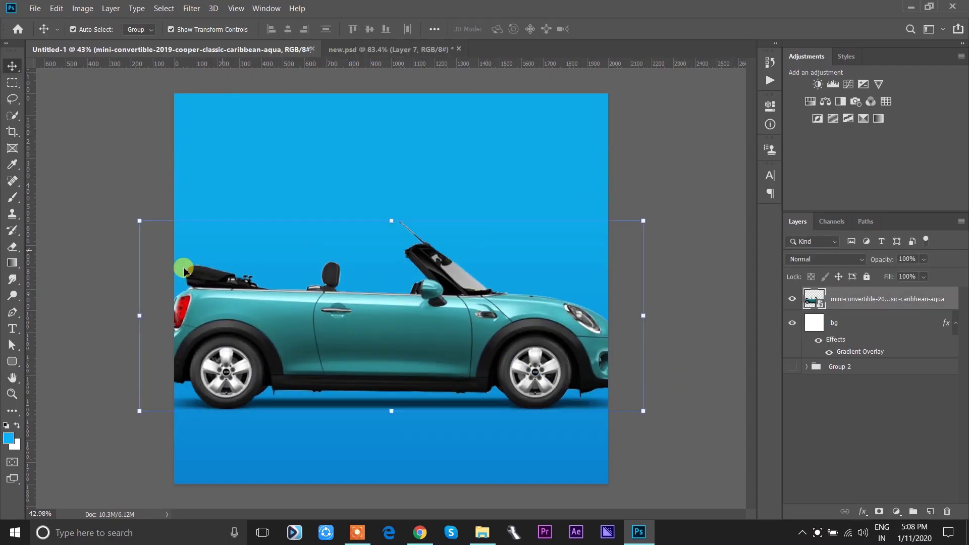
Step: Place the two young men image, enlarged and lowered so they lean on the car
{"action": "left_click", "coordinate": [482, 532]}
{"action": "mouse_move", "coordinate": [286, 86]}
{"action": "left_mouse_down"}
{"action": "mouse_move", "coordinate": [327, 147]}
{"action": "mouse_move", "coordinate": [404, 339]}
{"action": "left_mouse_up"}
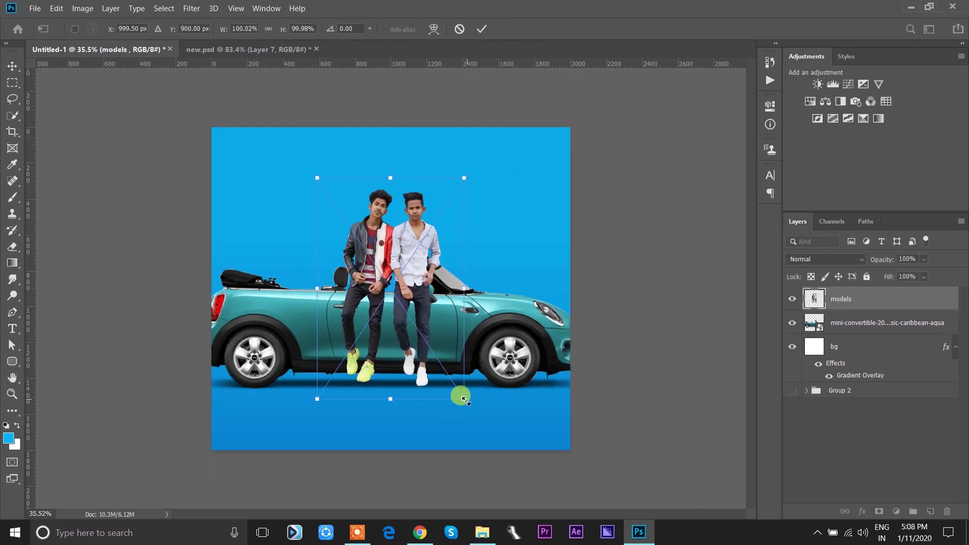
{"action": "left_click_drag", "start_coordinate": [463, 399], "coordinate": [487, 432]}
{"action": "left_click_drag", "start_coordinate": [425, 272], "coordinate": [426, 281]}
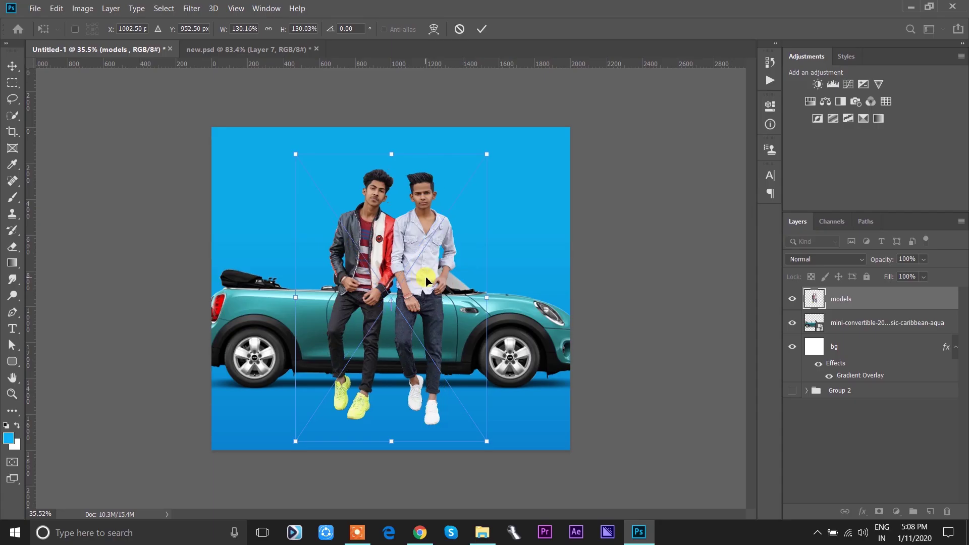
{"action": "key", "text": "Return"}
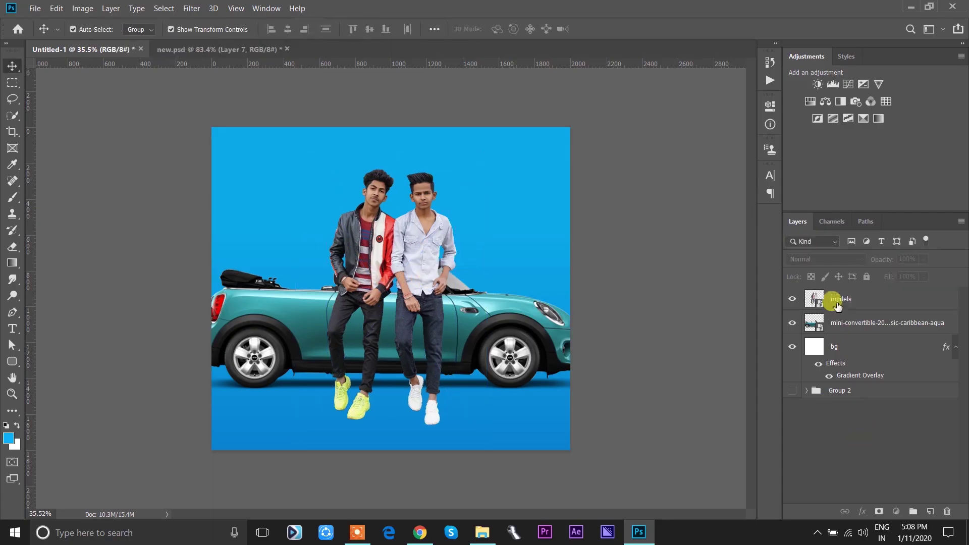
Step: Align the selected layers to the canvas's horizontal centre
{"action": "left_click", "coordinate": [834, 350]}
{"action": "left_click", "coordinate": [289, 33]}
{"action": "left_click", "coordinate": [880, 323], "text": "ctrl"}
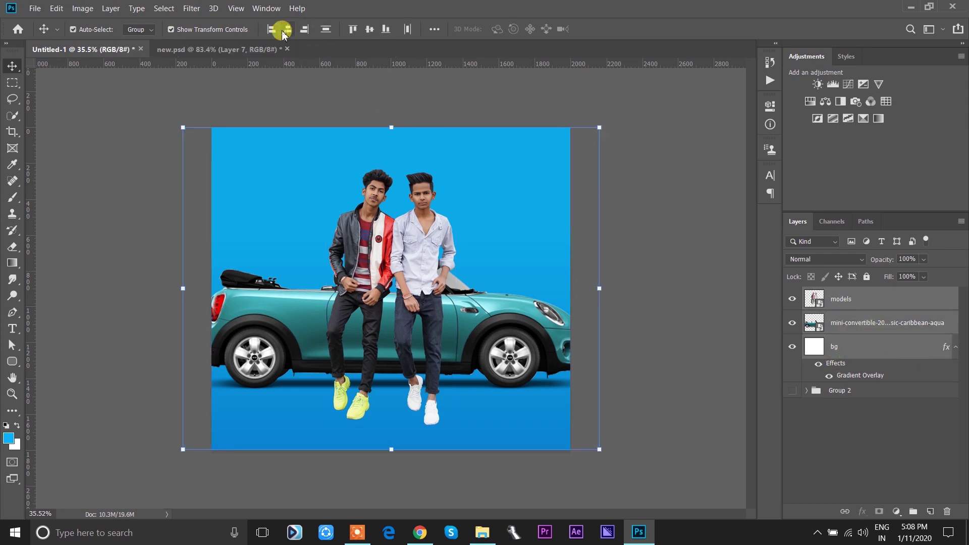
{"action": "left_click", "coordinate": [684, 348]}
{"action": "left_click_drag", "start_coordinate": [530, 422], "coordinate": [525, 425]}
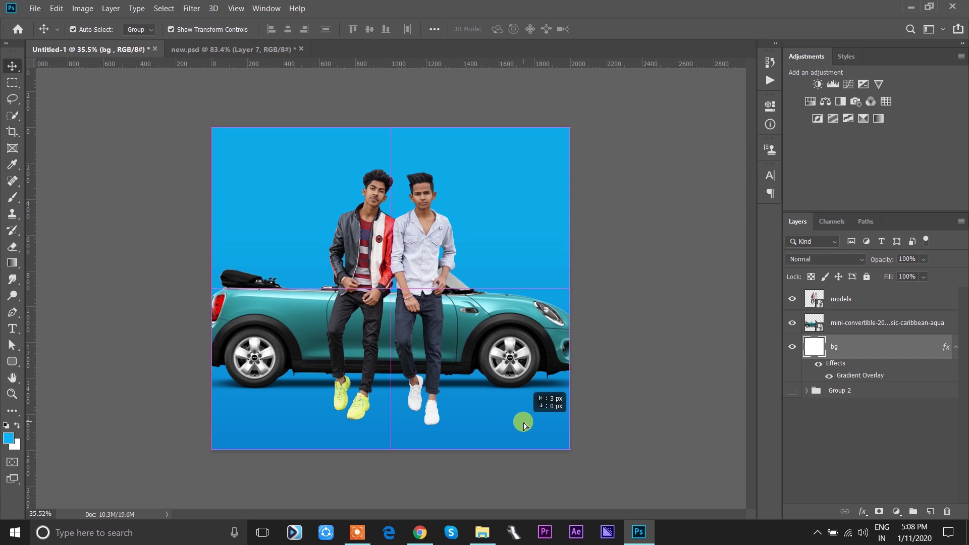
{"action": "key", "text": "ctrl+0"}
Step: Add a new empty layer above the models layer
{"action": "left_click", "coordinate": [420, 234]}
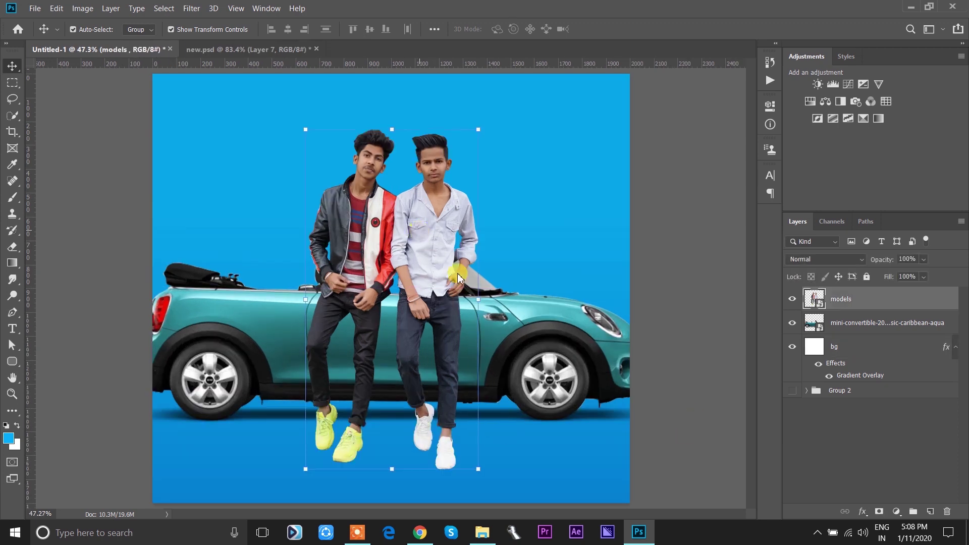
{"action": "left_click", "coordinate": [835, 347]}
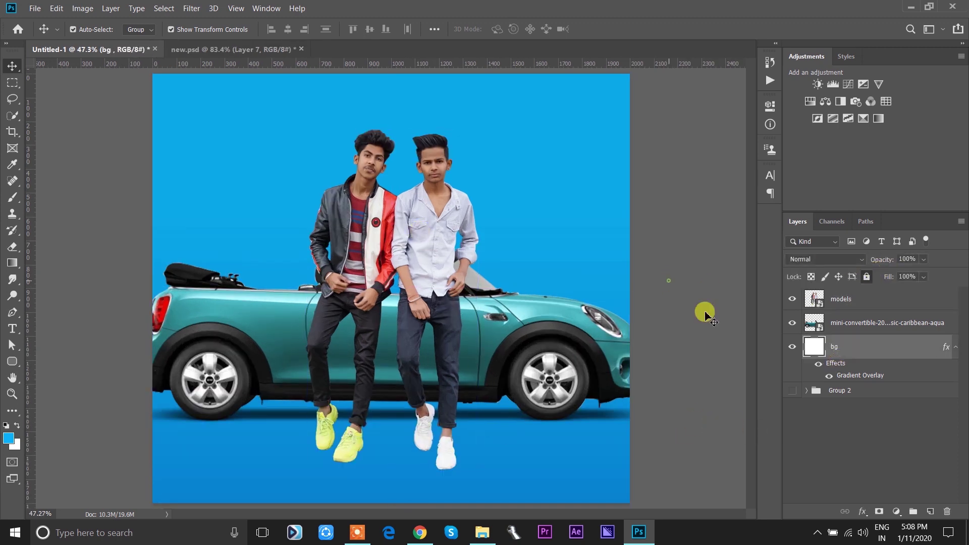
{"action": "left_click", "coordinate": [852, 432]}
{"action": "left_click", "coordinate": [842, 299]}
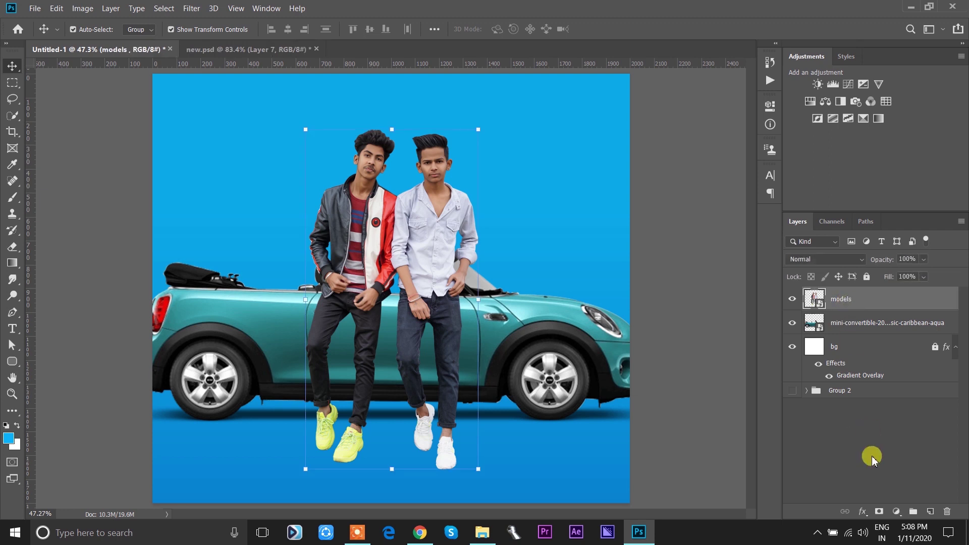
{"action": "left_click", "coordinate": [930, 511], "text": "ctrl"}
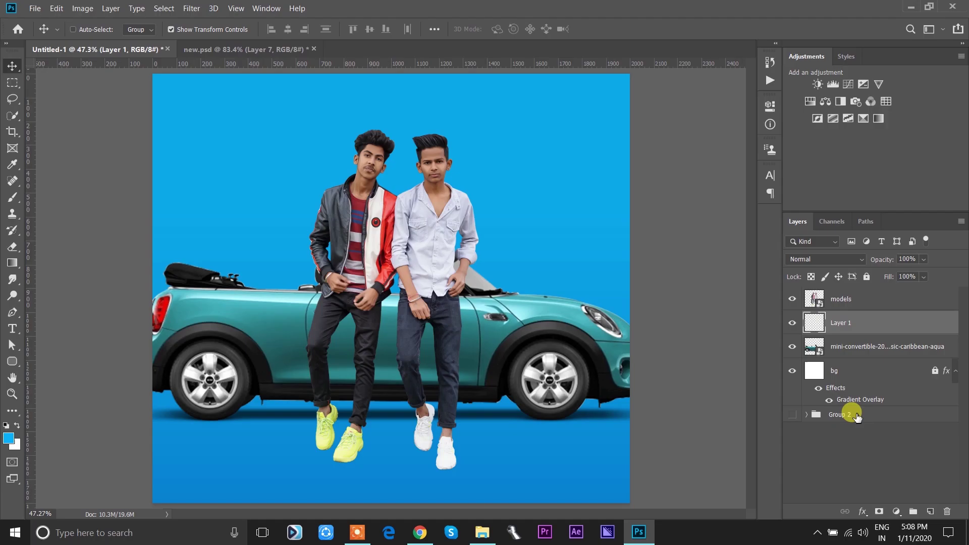
Step: Move Layer 1 beneath the car, paint a soft glow, and set it to Color Dodge
{"action": "left_click_drag", "start_coordinate": [806, 349], "coordinate": [808, 317]}
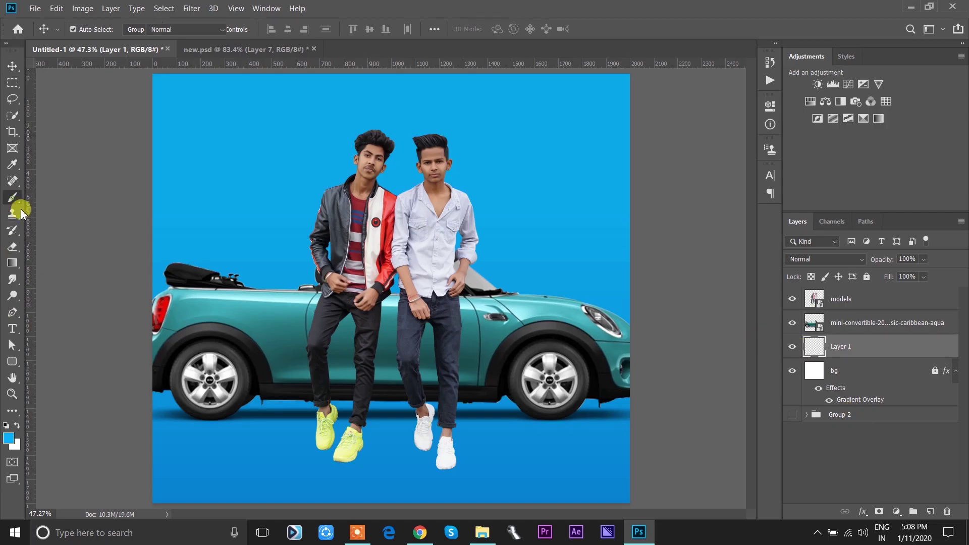
{"action": "left_click", "coordinate": [12, 198]}
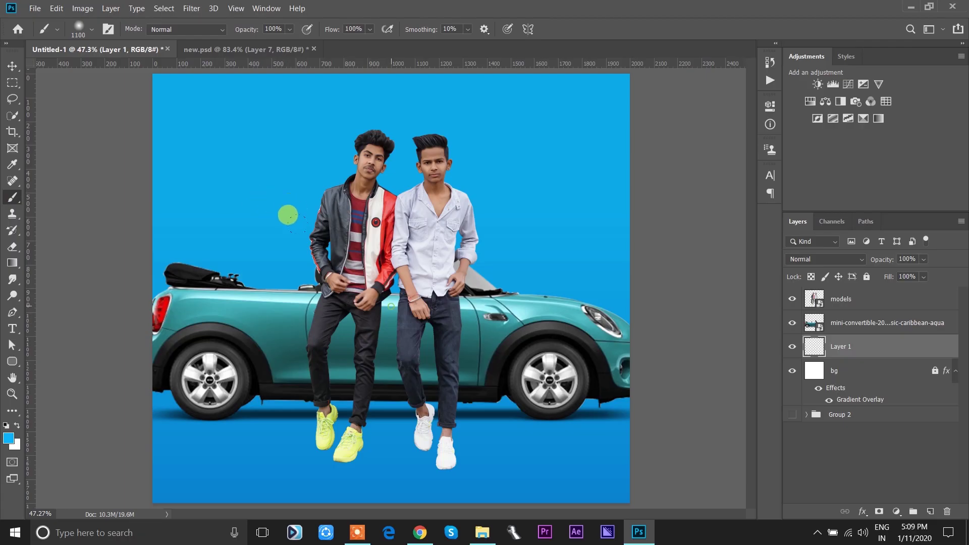
{"action": "left_click", "coordinate": [825, 259]}
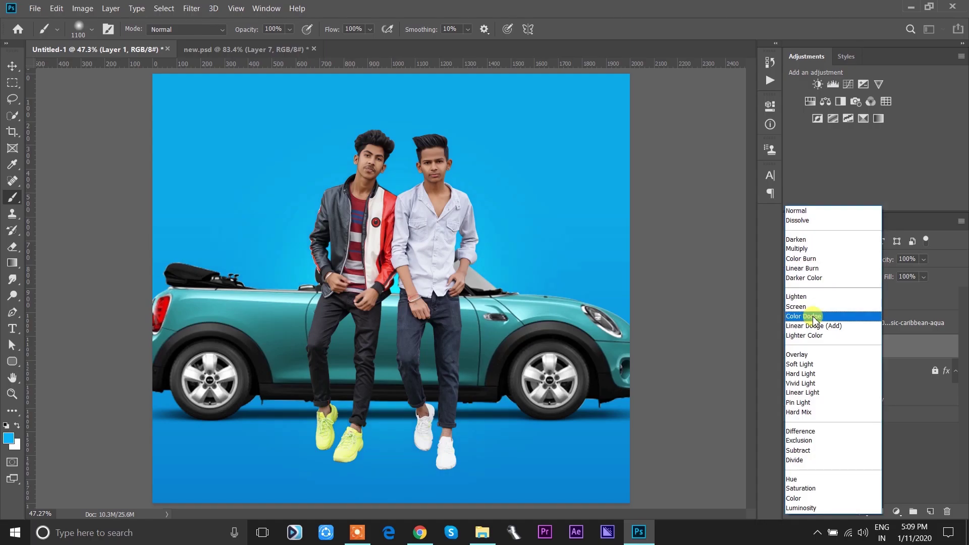
{"action": "left_click", "coordinate": [818, 316]}
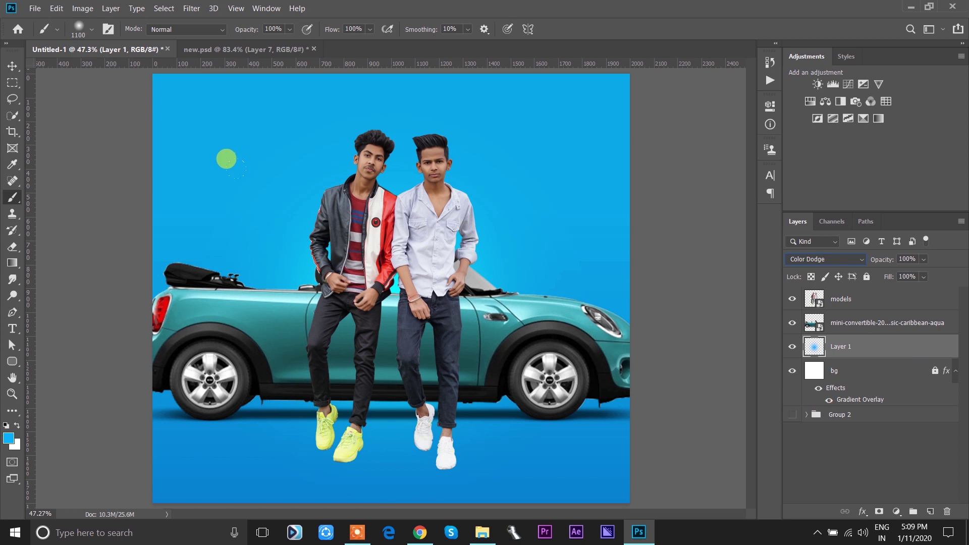
Step: Enlarge the glow to about 123% and centre it behind the men
{"action": "left_click", "coordinate": [12, 66]}
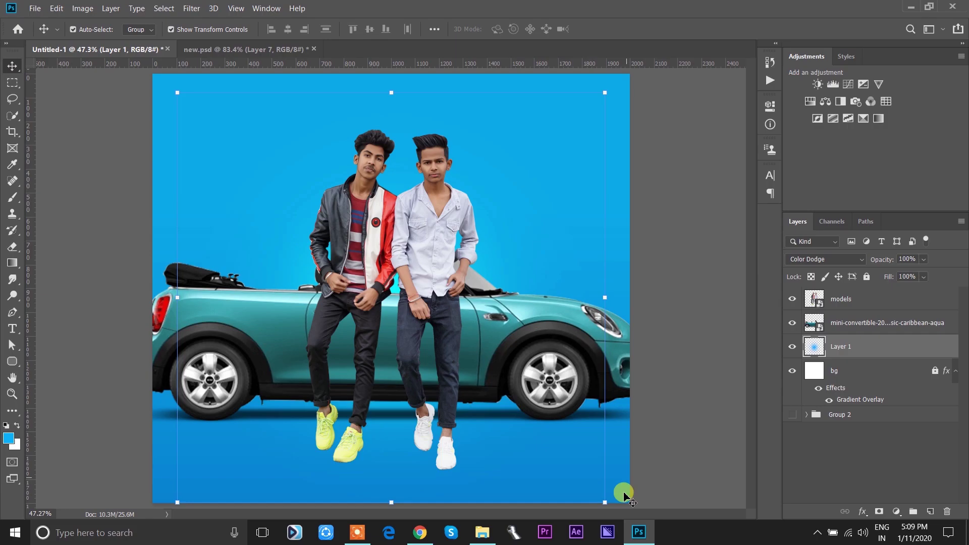
{"action": "left_click", "coordinate": [603, 498]}
{"action": "key", "text": "ctrl+minus"}
{"action": "left_click_drag", "start_coordinate": [553, 449], "coordinate": [589, 484]}
{"action": "left_click_drag", "start_coordinate": [518, 387], "coordinate": [519, 380]}
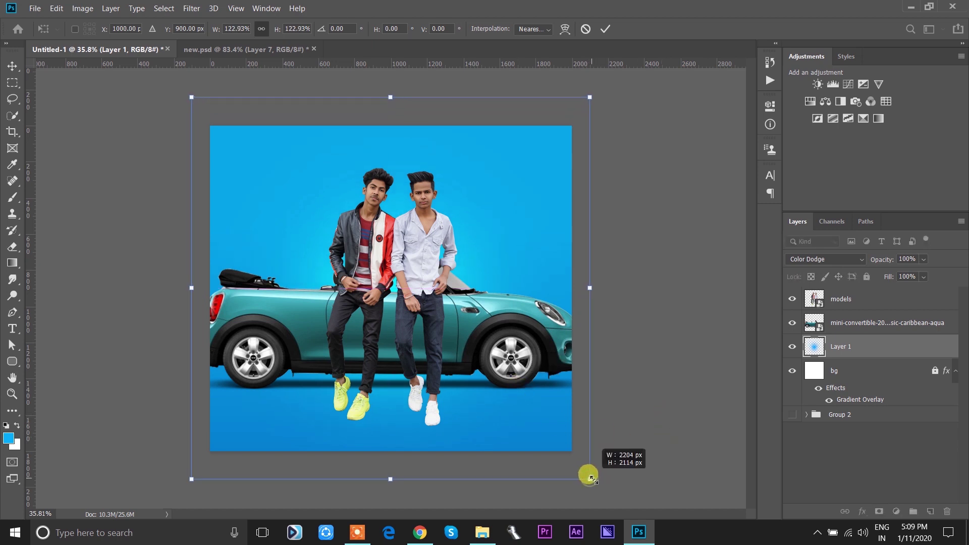
{"action": "left_click", "coordinate": [676, 408]}
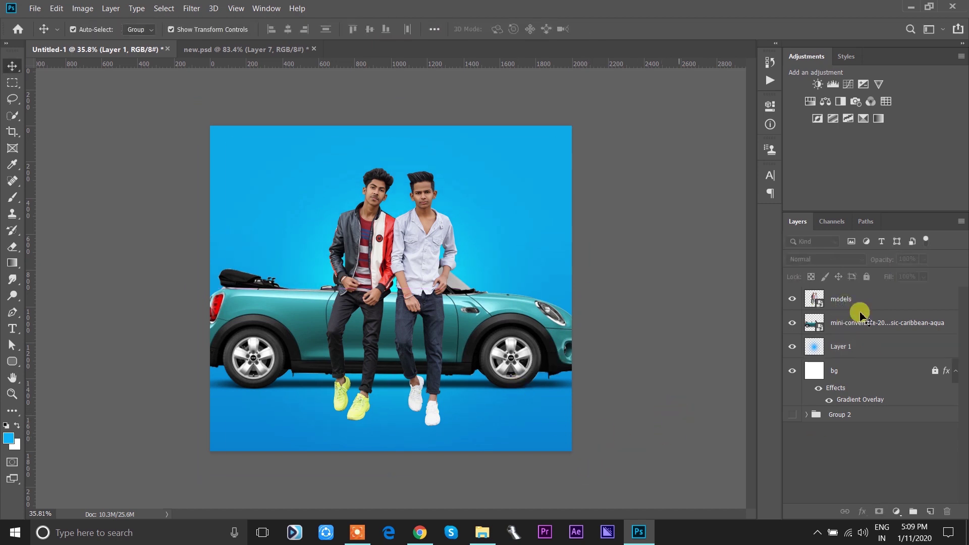
{"action": "left_click", "coordinate": [859, 306]}
Step: Add a new layer below the men and paint a soft black dot between the shoes
{"action": "left_click", "coordinate": [929, 511], "text": "ctrl"}
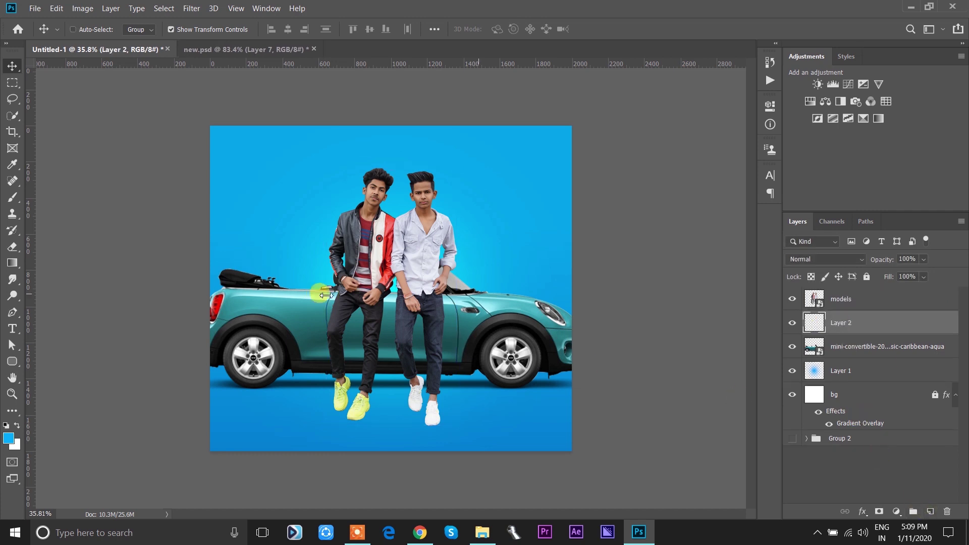
{"action": "scroll", "coordinate": [367, 220], "scroll_direction": "up", "scroll_amount": 3}
{"action": "left_click", "coordinate": [12, 197]}
{"action": "scroll", "coordinate": [76, 245], "scroll_direction": "up", "scroll_amount": 1}
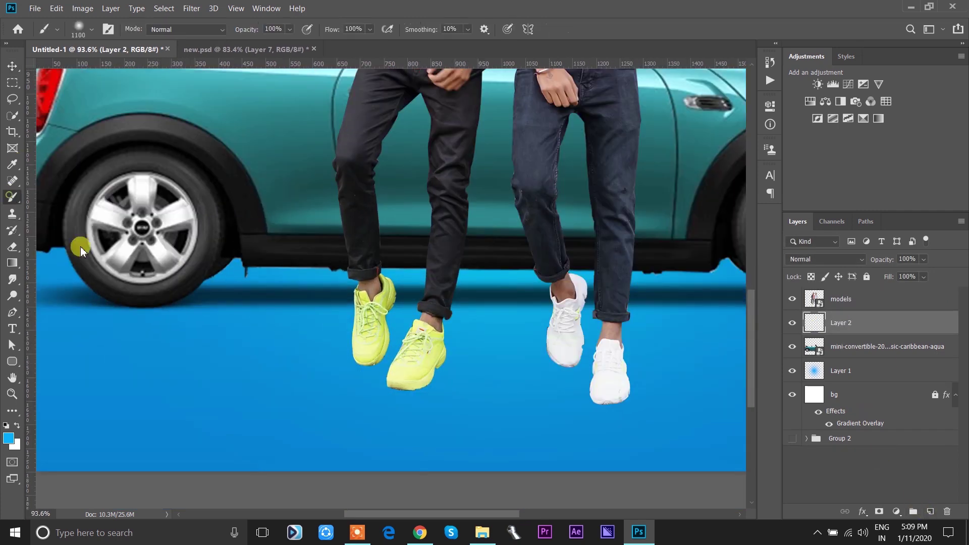
{"action": "scroll", "coordinate": [80, 245], "scroll_direction": "down", "scroll_amount": 2}
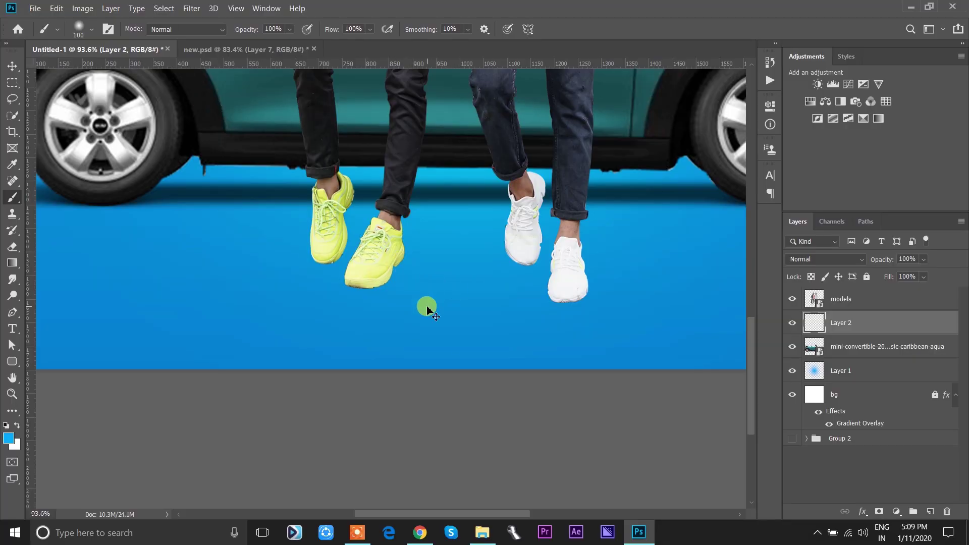
{"action": "left_click_drag", "start_coordinate": [430, 256], "coordinate": [452, 279]}
{"action": "key", "text": "ctrl+z"}
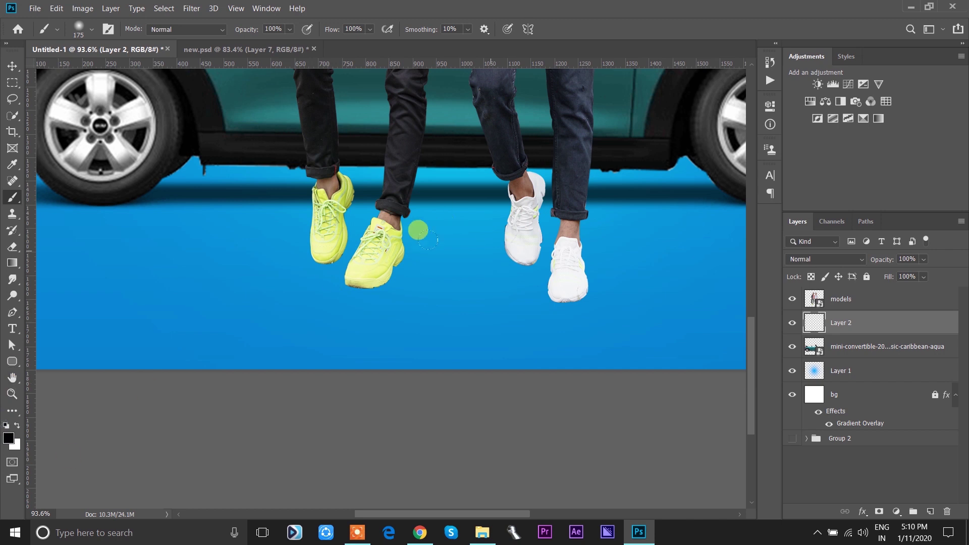
{"action": "left_click", "coordinate": [450, 261]}
Step: Flatten and widen the dot into a shadow under both pairs of shoes at 30% opacity
{"action": "left_click", "coordinate": [12, 65]}
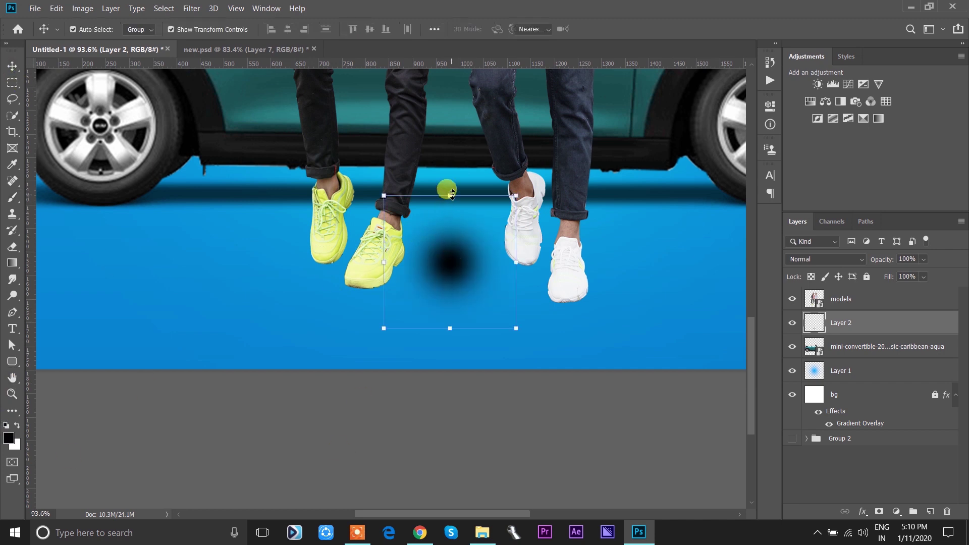
{"action": "mouse_move", "coordinate": [449, 195]}
{"action": "left_mouse_down"}
{"action": "mouse_move", "coordinate": [450, 303]}
{"action": "mouse_move", "coordinate": [382, 317]}
{"action": "left_mouse_up"}
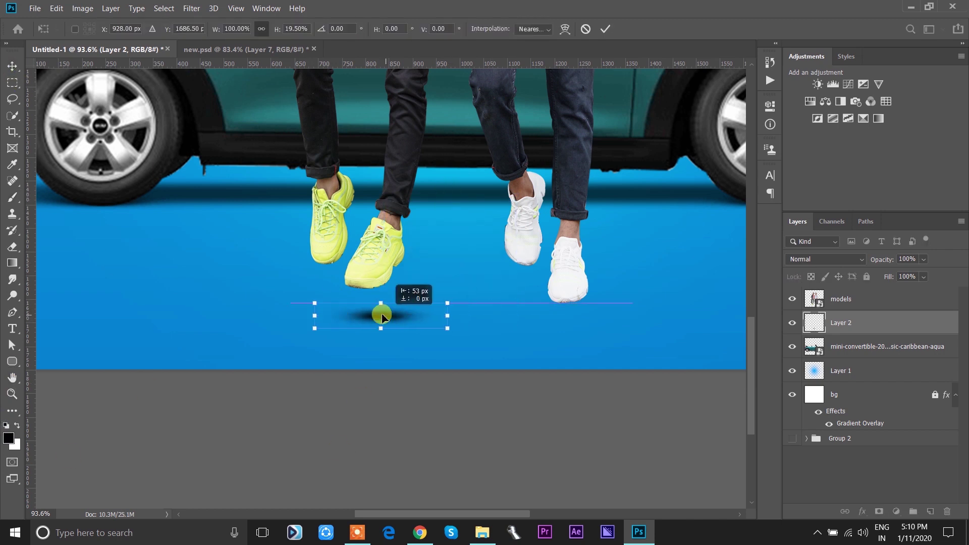
{"action": "left_click_drag", "start_coordinate": [448, 328], "coordinate": [612, 361]}
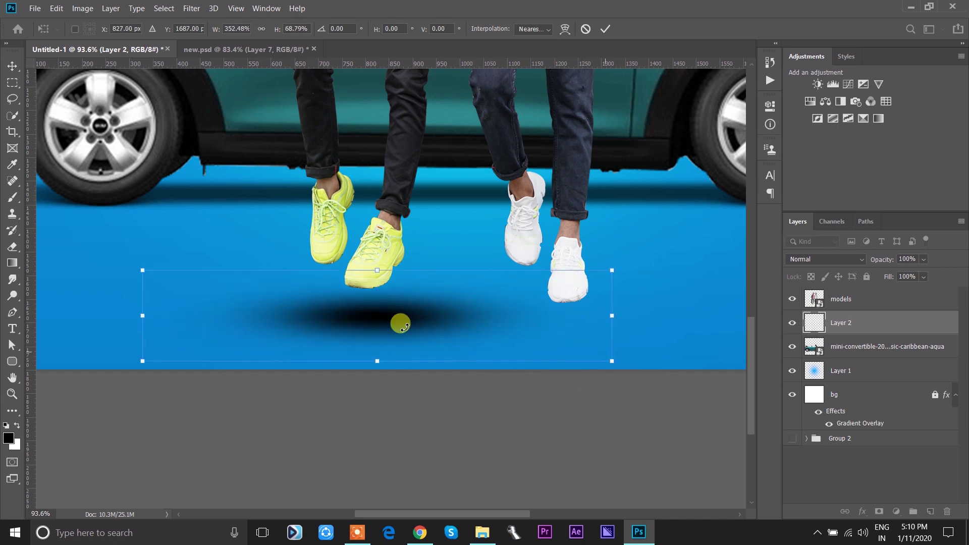
{"action": "left_click_drag", "start_coordinate": [404, 326], "coordinate": [488, 305]}
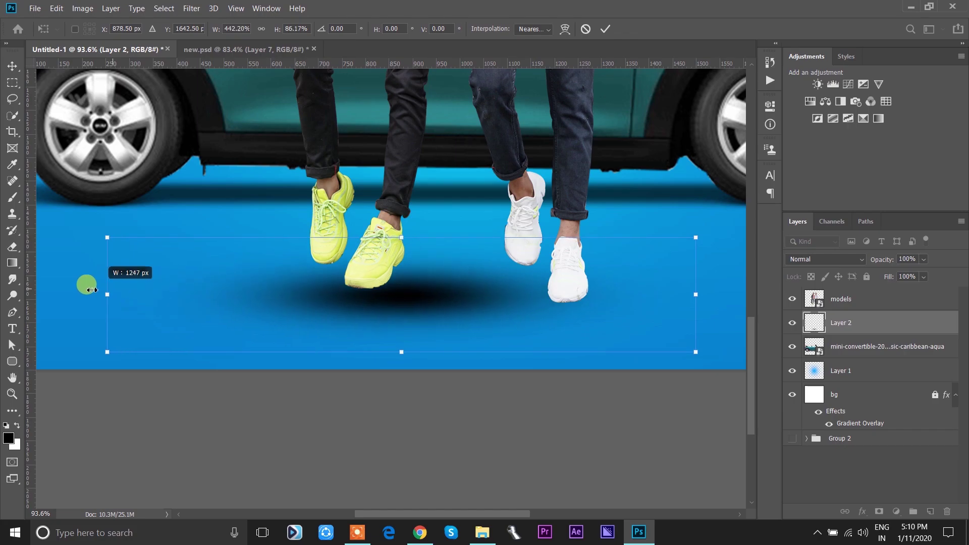
{"action": "left_click_drag", "start_coordinate": [225, 296], "coordinate": [76, 296]}
{"action": "mouse_move", "coordinate": [355, 296]}
{"action": "left_mouse_down"}
{"action": "mouse_move", "coordinate": [445, 303]}
{"action": "mouse_move", "coordinate": [411, 286]}
{"action": "left_mouse_up"}
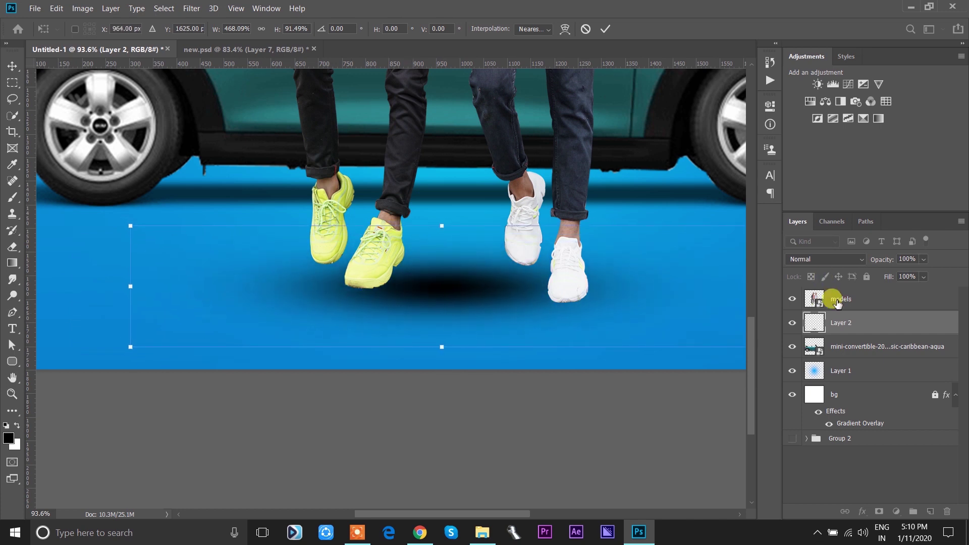
{"action": "key", "text": "Return"}
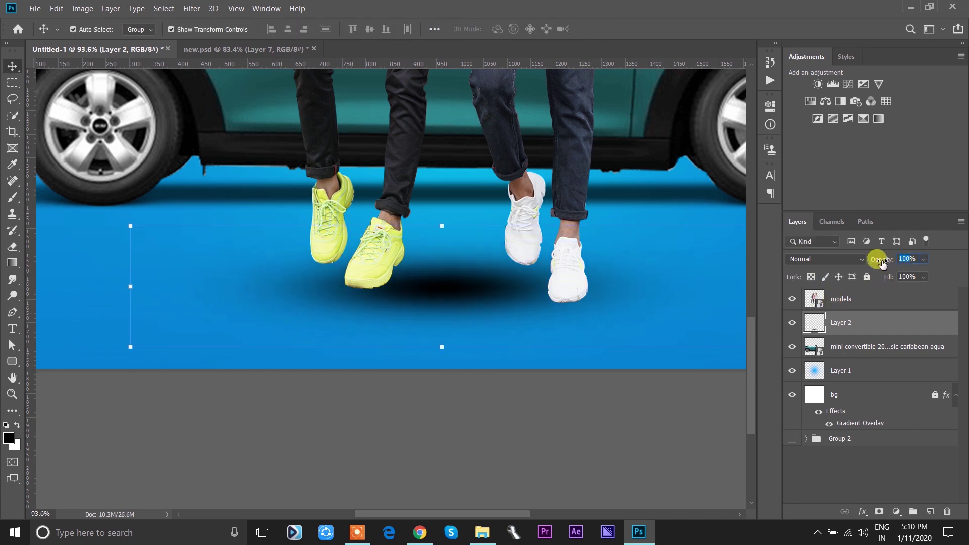
{"action": "type", "text": "30"}
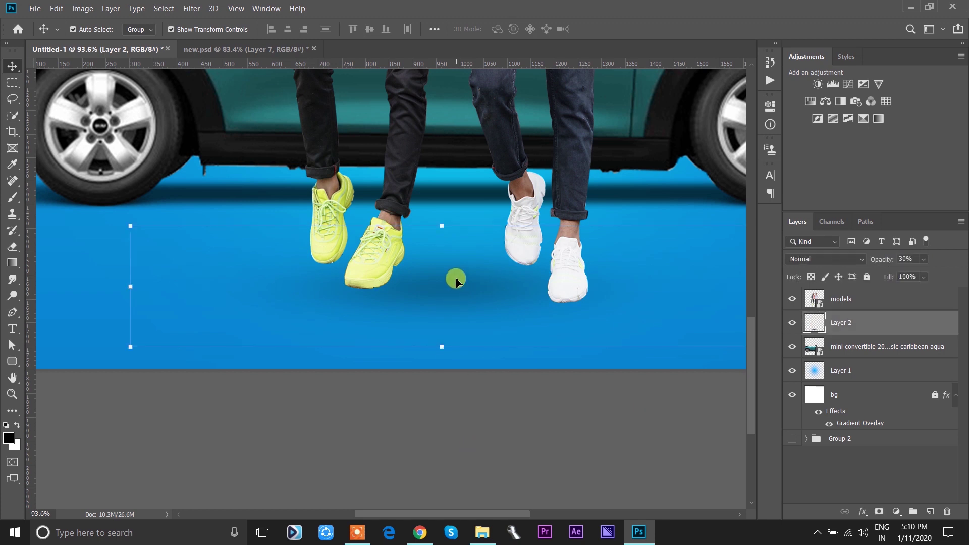
{"action": "left_click", "coordinate": [419, 423]}
Step: On a new Layer 3, paint a soft black dab and squash it into a flat shadow ellipse
{"action": "left_click", "coordinate": [13, 197]}
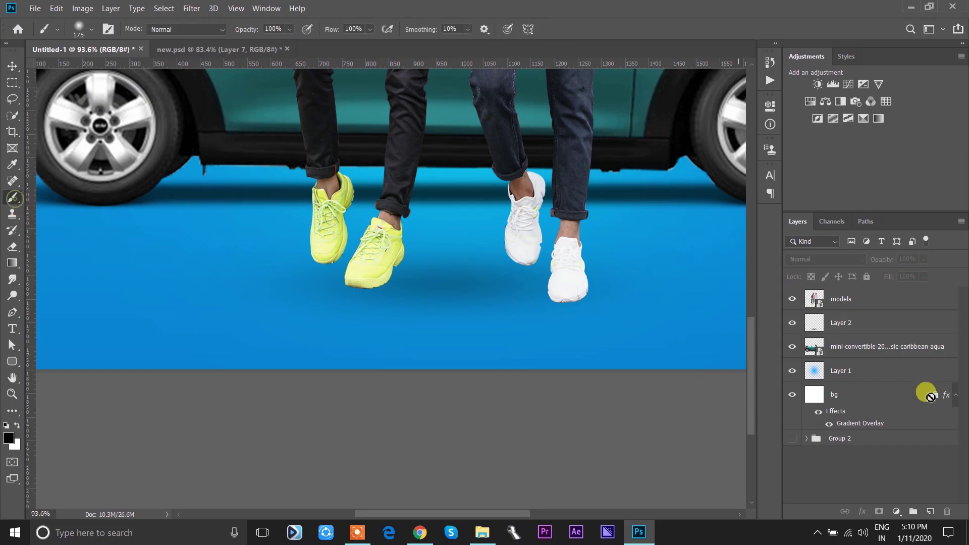
{"action": "left_click", "coordinate": [841, 323]}
{"action": "left_click", "coordinate": [929, 510]}
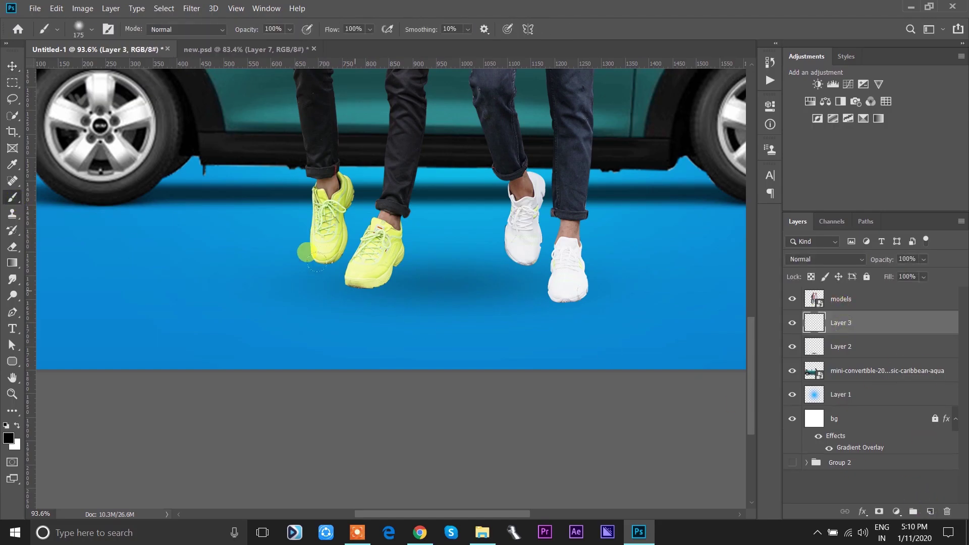
{"action": "left_click", "coordinate": [207, 299]}
{"action": "left_click", "coordinate": [13, 66]}
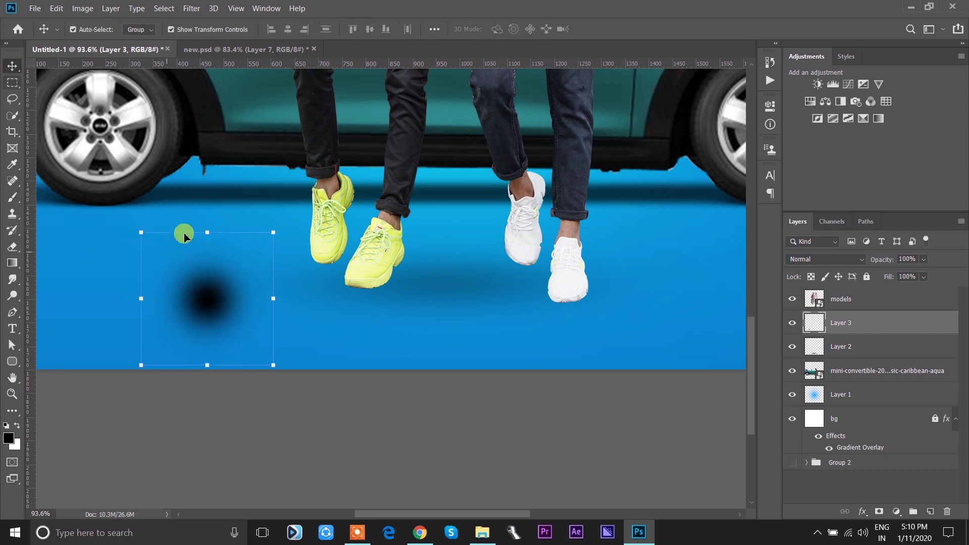
{"action": "mouse_move", "coordinate": [209, 234]}
{"action": "left_mouse_down"}
{"action": "mouse_move", "coordinate": [200, 341]}
{"action": "mouse_move", "coordinate": [338, 275]}
{"action": "left_mouse_up"}
{"action": "key", "text": "Return"}
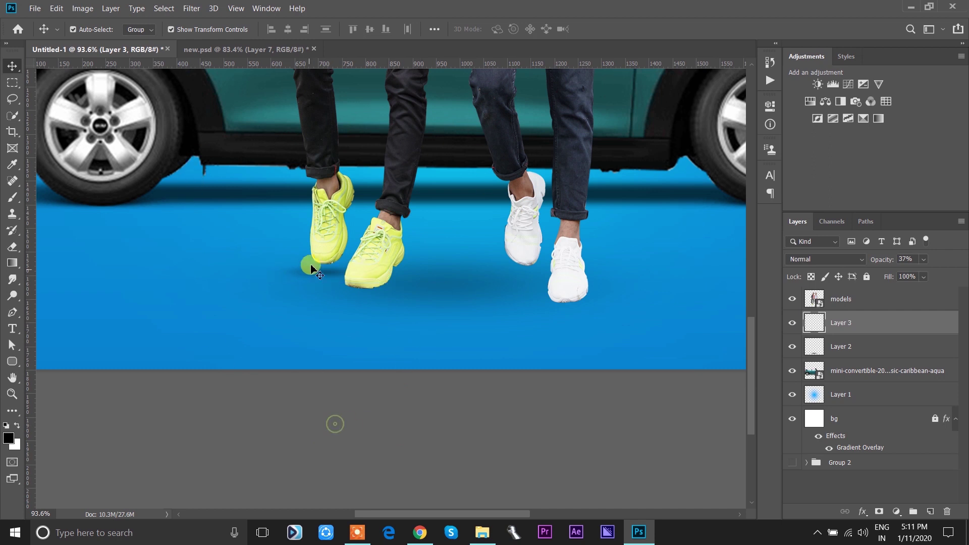
Step: Copy the shadow beneath the white shoes and the front yellow sneaker
{"action": "scroll", "coordinate": [325, 272], "scroll_direction": "up", "scroll_amount": 2}
{"action": "left_click_drag", "start_coordinate": [326, 272], "coordinate": [618, 278]}
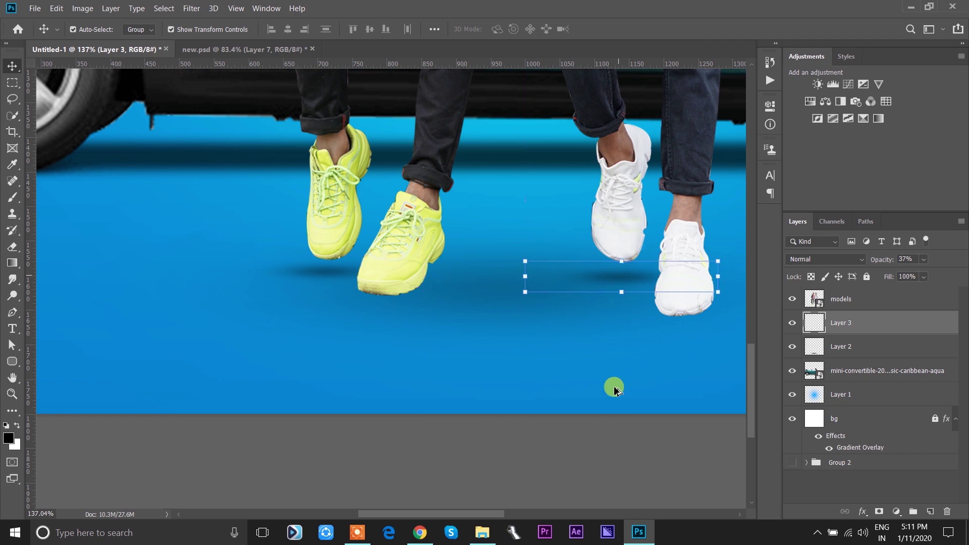
{"action": "mouse_move", "coordinate": [500, 383]}
{"action": "left_mouse_down"}
{"action": "mouse_move", "coordinate": [368, 289]}
{"action": "mouse_move", "coordinate": [402, 259]}
{"action": "left_mouse_up"}
{"action": "left_click", "coordinate": [382, 270]}
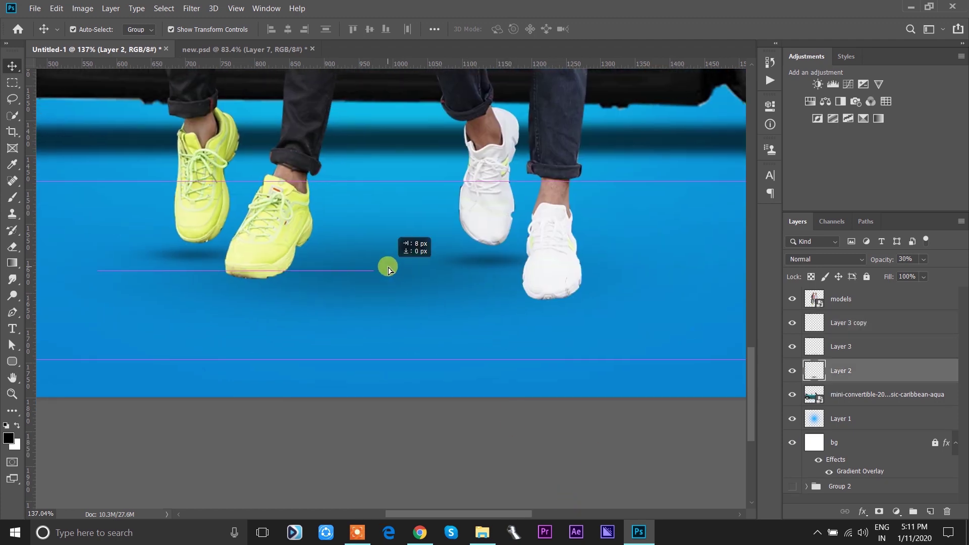
{"action": "mouse_move", "coordinate": [493, 264]}
{"action": "left_mouse_down"}
{"action": "mouse_move", "coordinate": [558, 289]}
{"action": "mouse_move", "coordinate": [304, 275]}
{"action": "left_mouse_up"}
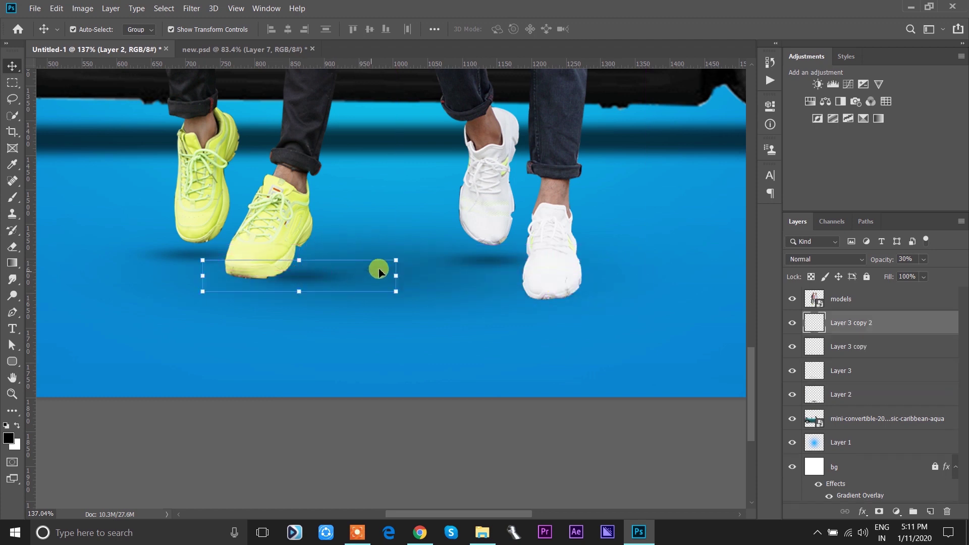
Step: Skew the sneaker's shadow copy to follow the shoe's angle
{"action": "key", "text": "ctrl+t"}
{"action": "mouse_move", "coordinate": [397, 263]}
{"action": "left_mouse_down"}
{"action": "mouse_move", "coordinate": [402, 236]}
{"action": "mouse_move", "coordinate": [397, 243]}
{"action": "left_mouse_up"}
{"action": "left_click_drag", "start_coordinate": [298, 280], "coordinate": [299, 281]}
{"action": "left_click_drag", "start_coordinate": [397, 249], "coordinate": [409, 248]}
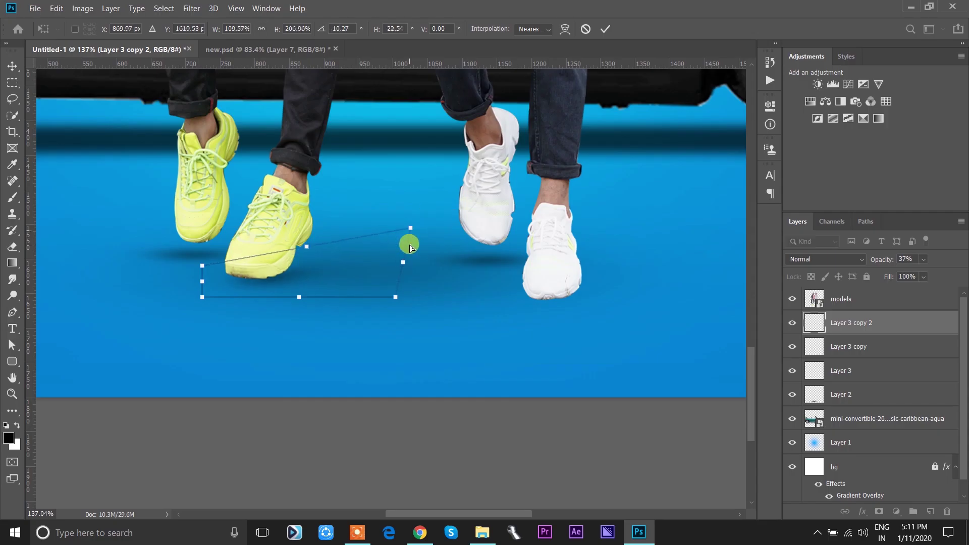
{"action": "left_click_drag", "start_coordinate": [396, 297], "coordinate": [395, 293]}
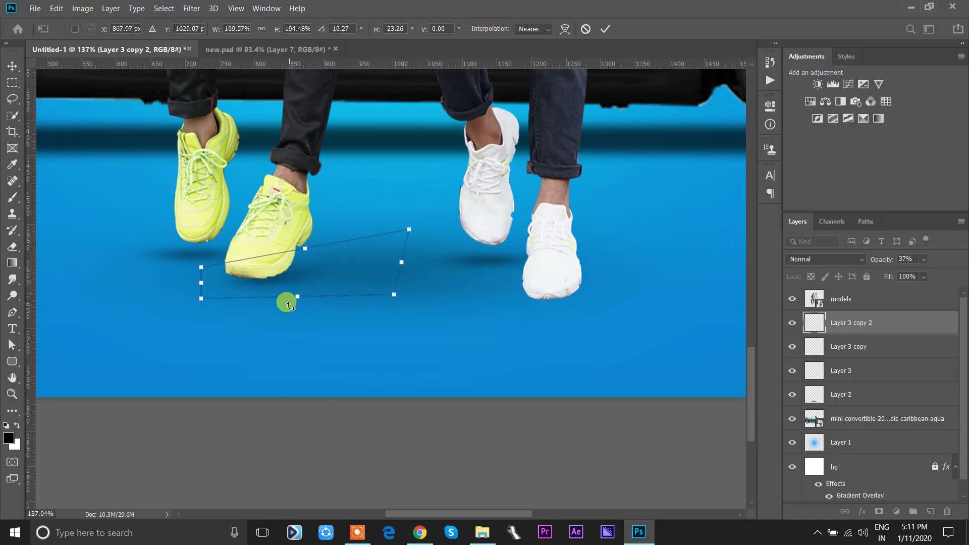
{"action": "key", "text": "Return"}
{"action": "scroll", "coordinate": [303, 444], "scroll_direction": "down", "scroll_amount": 3}
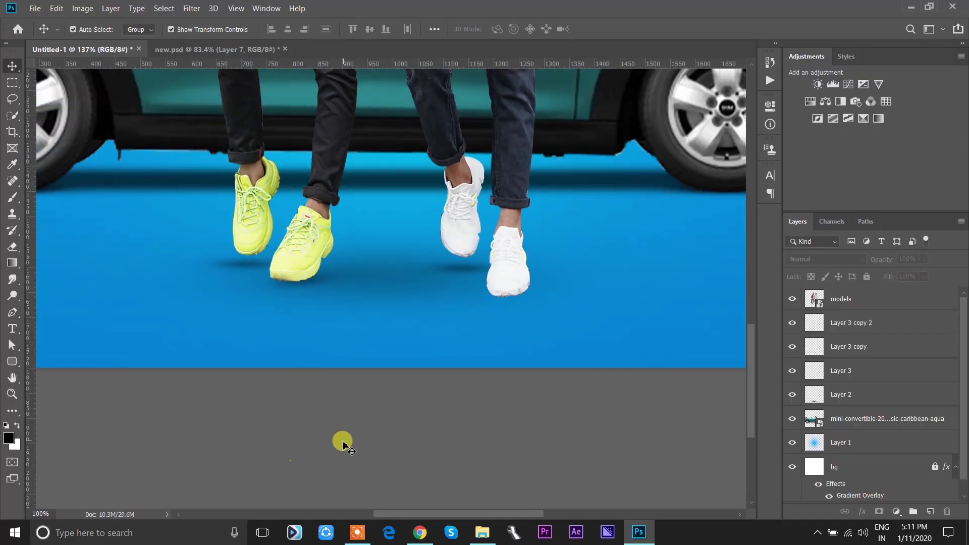
{"action": "scroll", "coordinate": [328, 384], "scroll_direction": "down", "scroll_amount": 1}
{"action": "scroll", "coordinate": [310, 303], "scroll_direction": "up", "scroll_amount": 3}
{"action": "scroll", "coordinate": [332, 315], "scroll_direction": "down", "scroll_amount": 2}
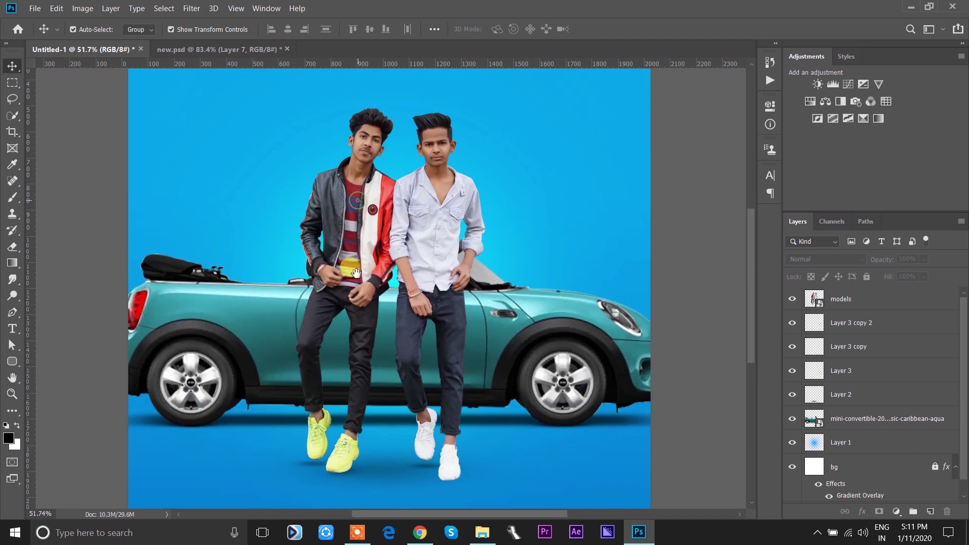
Step: Raise the Layer 2 shadow to 41% opacity and shift it slightly left
{"action": "left_click_drag", "start_coordinate": [355, 211], "coordinate": [377, 232]}
{"action": "scroll", "coordinate": [429, 424], "scroll_direction": "up", "scroll_amount": 1}
{"action": "left_click", "coordinate": [444, 435]}
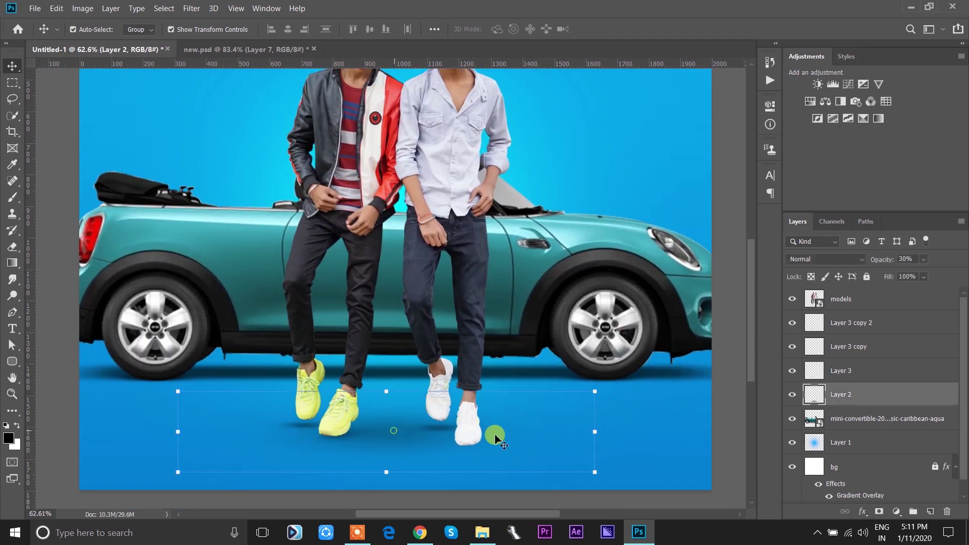
{"action": "left_click_drag", "start_coordinate": [890, 262], "coordinate": [896, 263]}
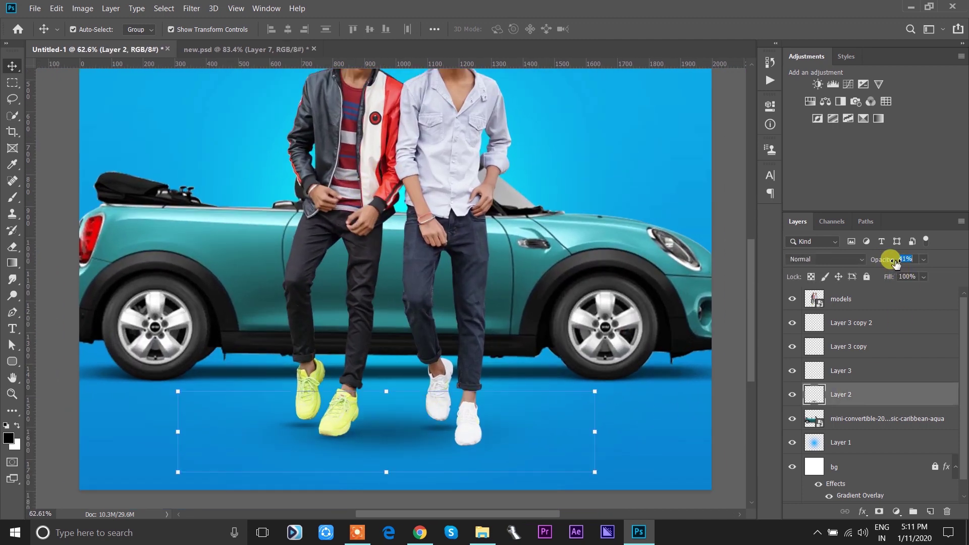
{"action": "mouse_move", "coordinate": [389, 428]}
{"action": "left_mouse_down"}
{"action": "mouse_move", "coordinate": [366, 426]}
{"action": "mouse_move", "coordinate": [449, 423]}
{"action": "left_mouse_up"}
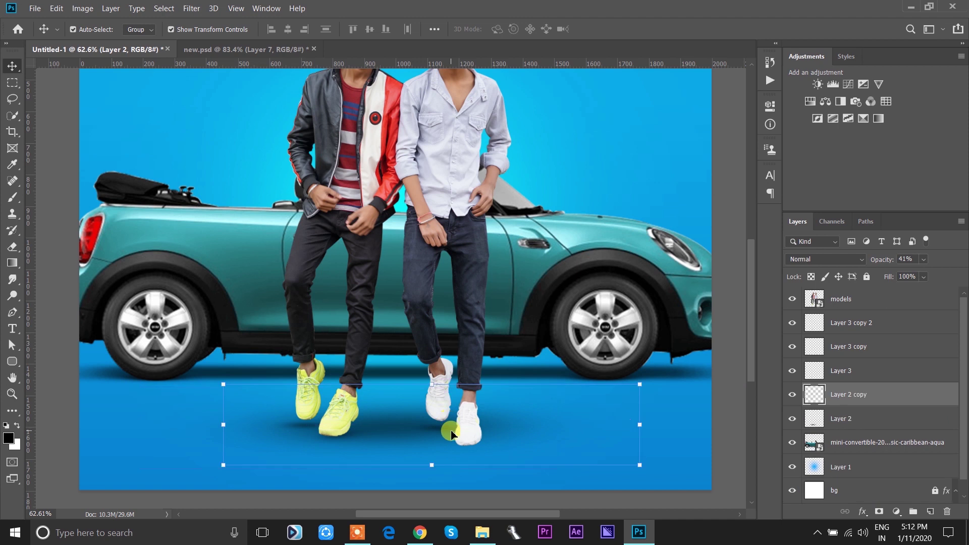
Step: Duplicate the Layer 2 shadow, fade the copy to 30%, and make Layer 2 fainter
{"action": "scroll", "coordinate": [605, 373], "scroll_direction": "down", "scroll_amount": 3}
{"action": "left_click", "coordinate": [607, 376]}
{"action": "scroll", "coordinate": [405, 429], "scroll_direction": "up", "scroll_amount": 1}
{"action": "left_click", "coordinate": [405, 429]}
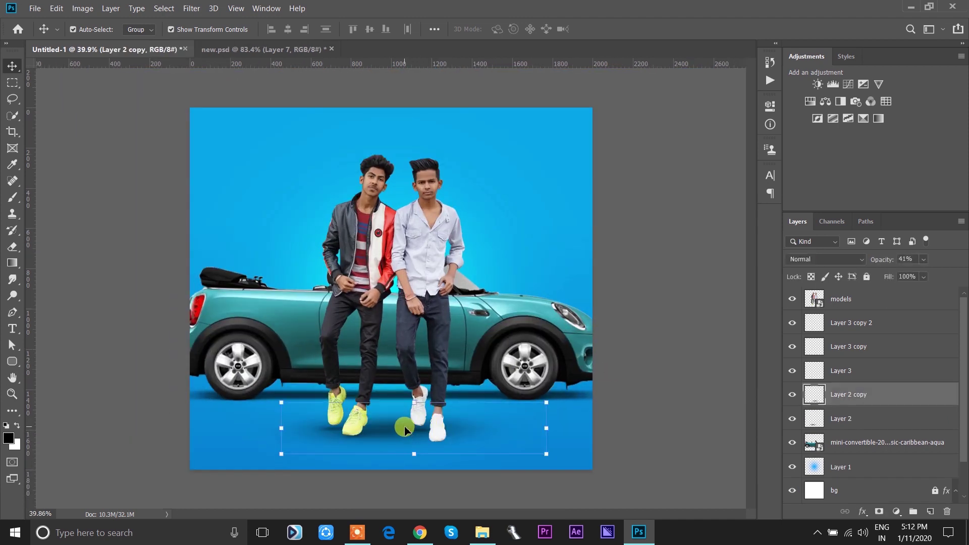
{"action": "left_click_drag", "start_coordinate": [890, 264], "coordinate": [833, 256]}
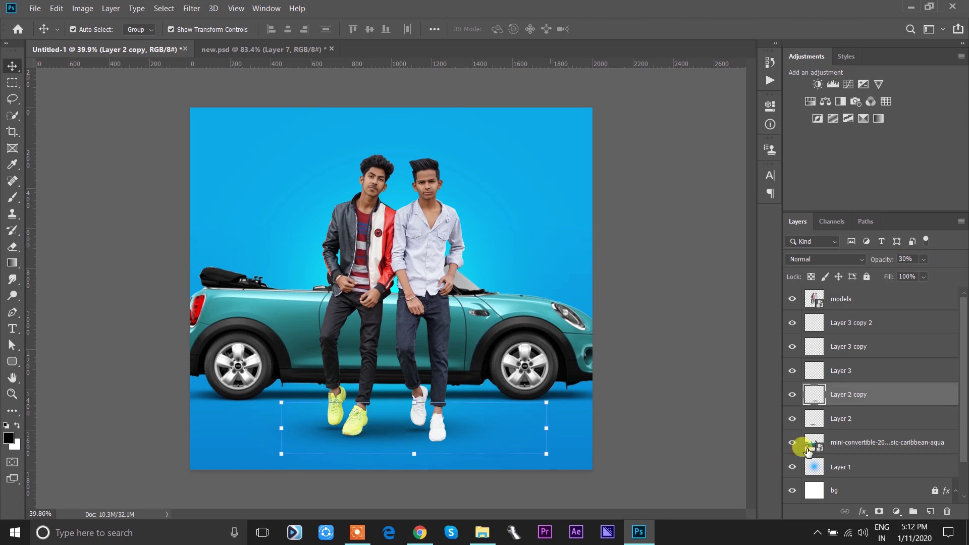
{"action": "left_click", "coordinate": [839, 419]}
{"action": "left_click_drag", "start_coordinate": [879, 260], "coordinate": [878, 260]}
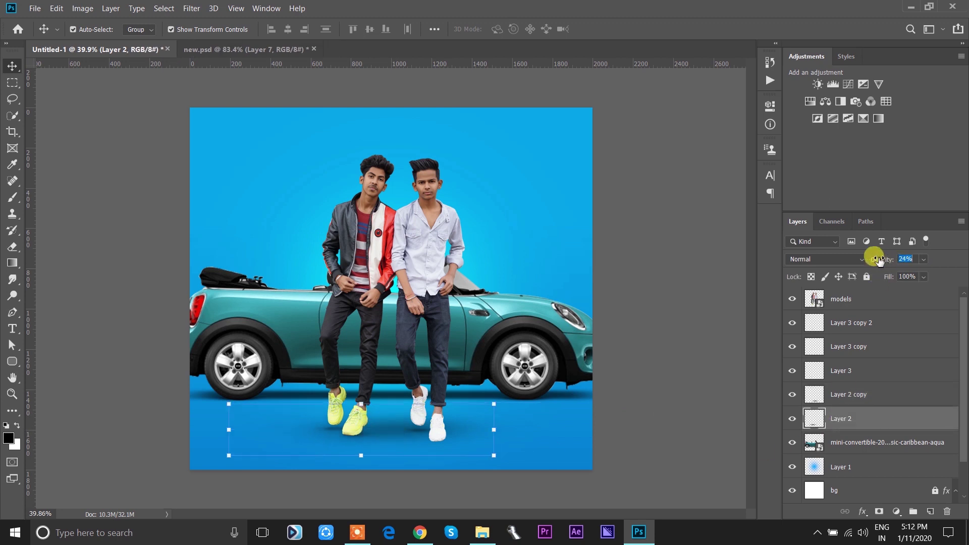
Step: Group the five shadow layers into a group named 'shadows'
{"action": "left_click", "coordinate": [838, 328], "text": "shift"}
{"action": "key", "text": "ctrl+g"}
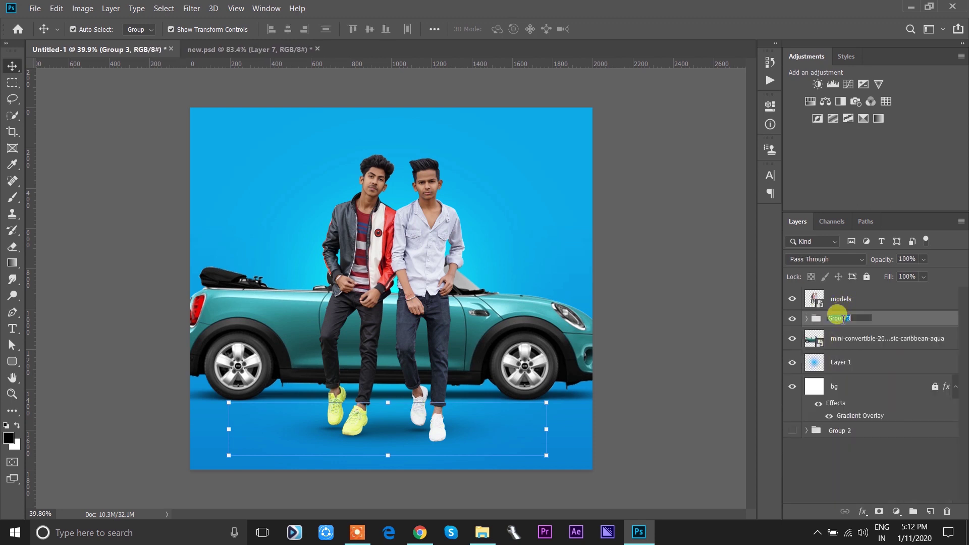
{"action": "type", "text": "shadows"}
{"action": "key", "text": "Return"}
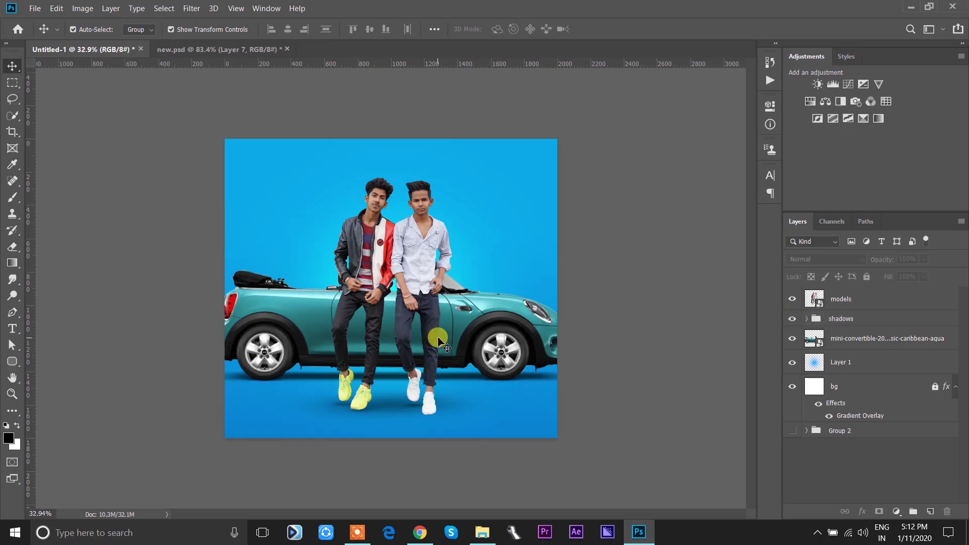
{"action": "left_click", "coordinate": [438, 344]}
Step: Expand the shadows group and set Layer 3's opacity to 30%
{"action": "scroll", "coordinate": [438, 343], "scroll_direction": "up", "scroll_amount": 2}
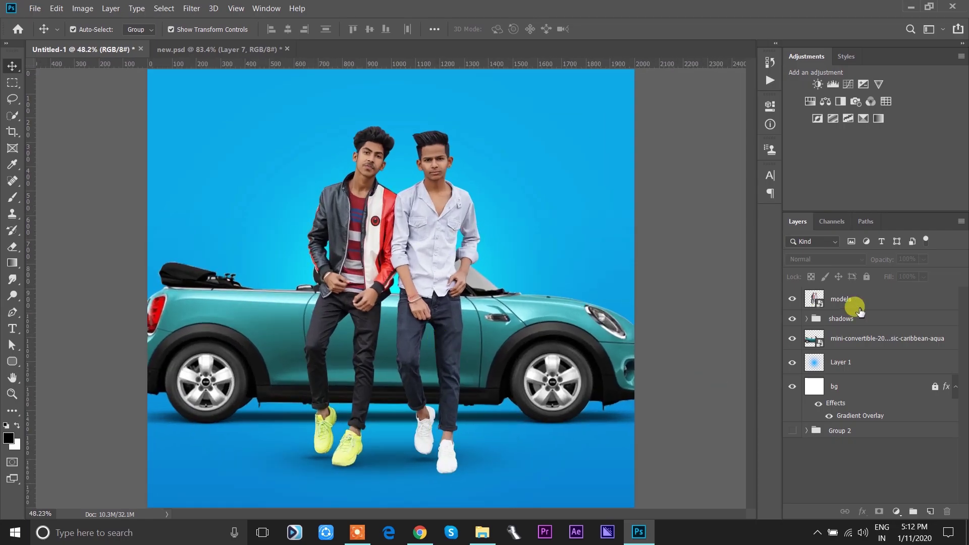
{"action": "left_click", "coordinate": [807, 319]}
{"action": "left_click", "coordinate": [852, 340]}
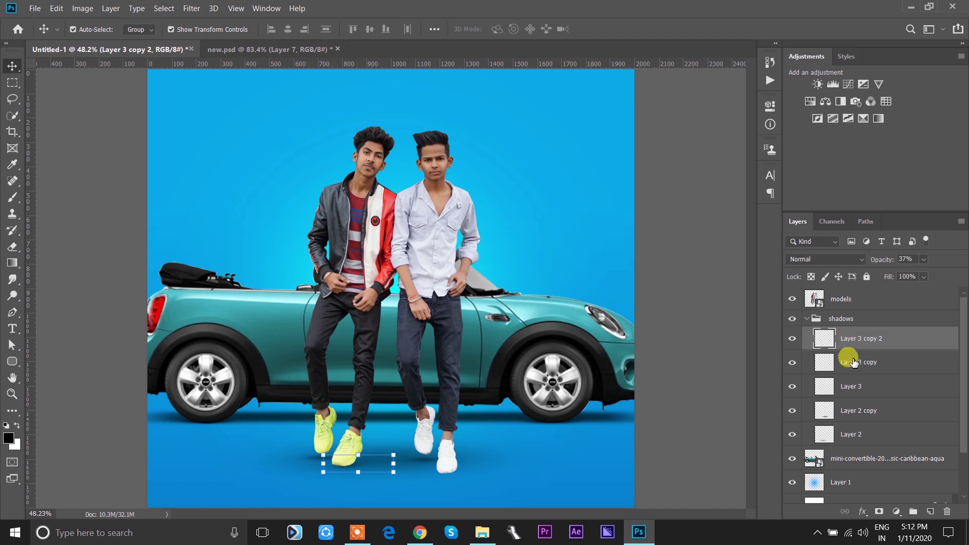
{"action": "left_click", "coordinate": [854, 363]}
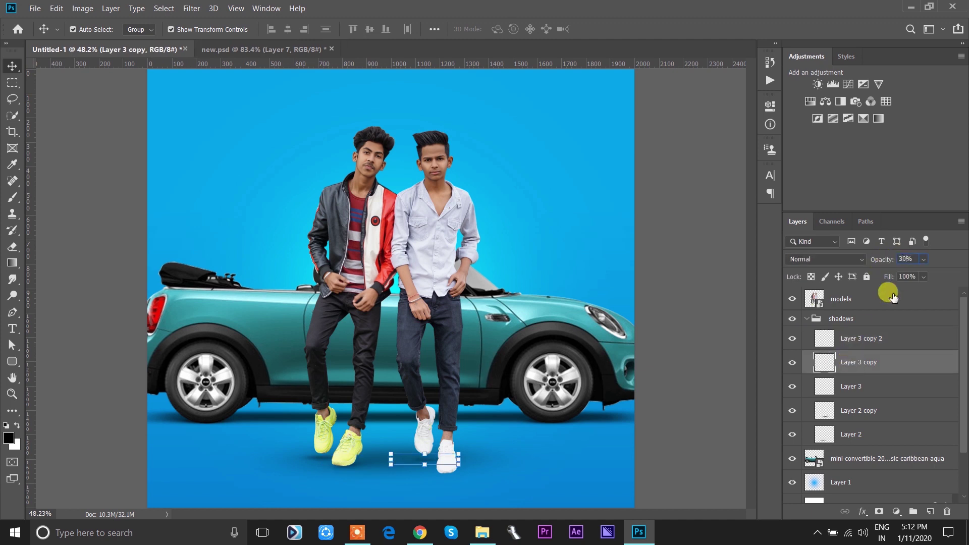
{"action": "left_click", "coordinate": [859, 339]}
{"action": "left_click", "coordinate": [847, 390]}
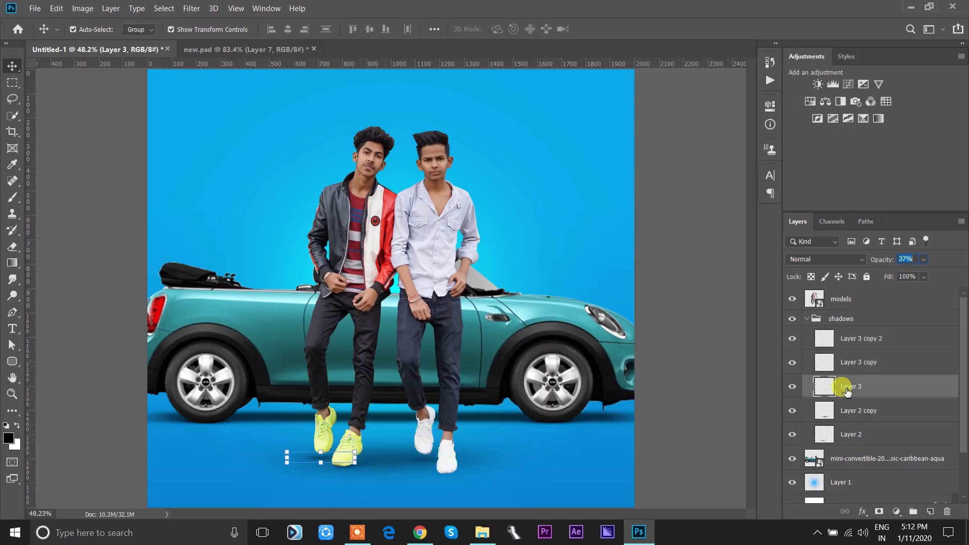
{"action": "type", "text": "30"}
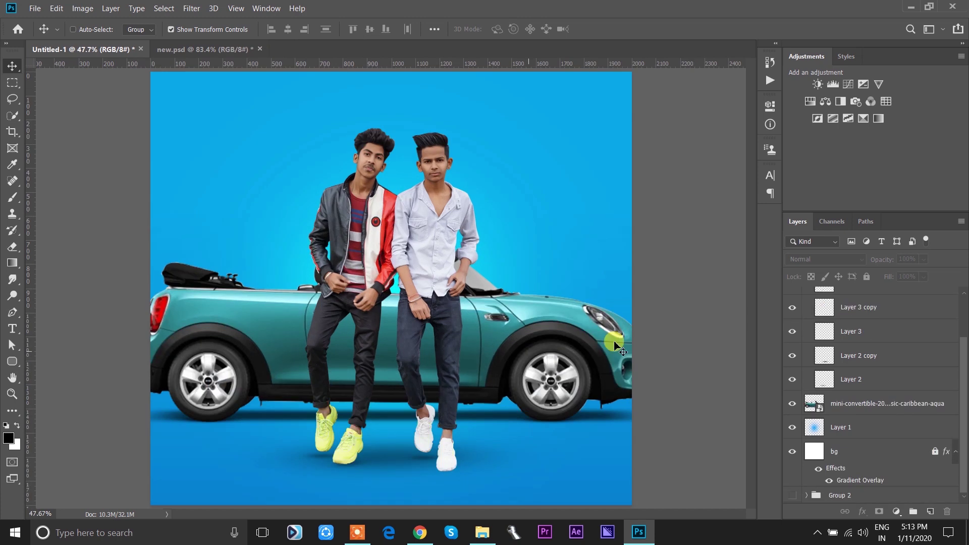
Step: Enlarge the teal car layer further across the canvas
{"action": "left_click", "coordinate": [615, 346], "text": "ctrl"}
{"action": "left_click_drag", "start_coordinate": [672, 422], "coordinate": [692, 460]}
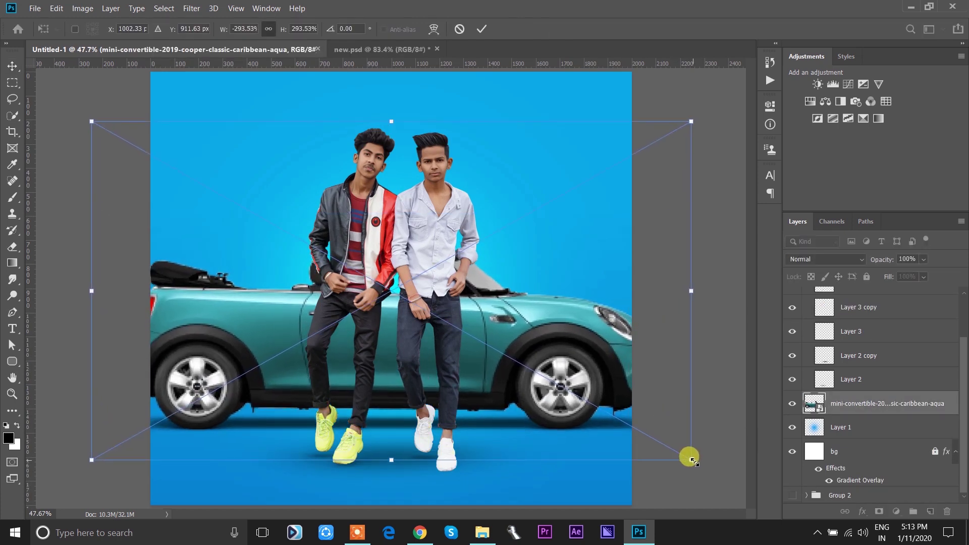
{"action": "key", "text": "Return"}
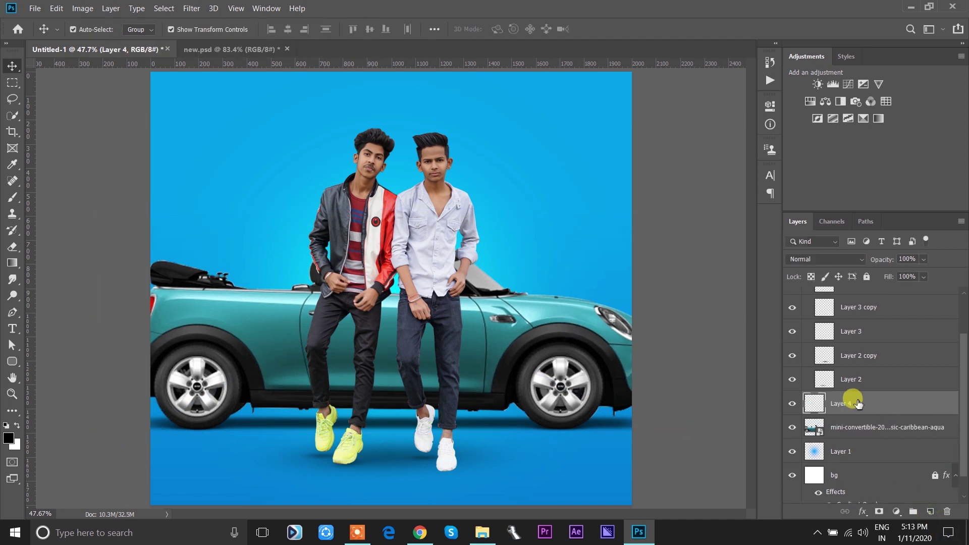
Step: Fill the new layer with 50% Gray in Overlay mode and load the car's outline selection
{"action": "key", "text": "shift+F5"}
{"action": "left_click", "coordinate": [465, 131]}
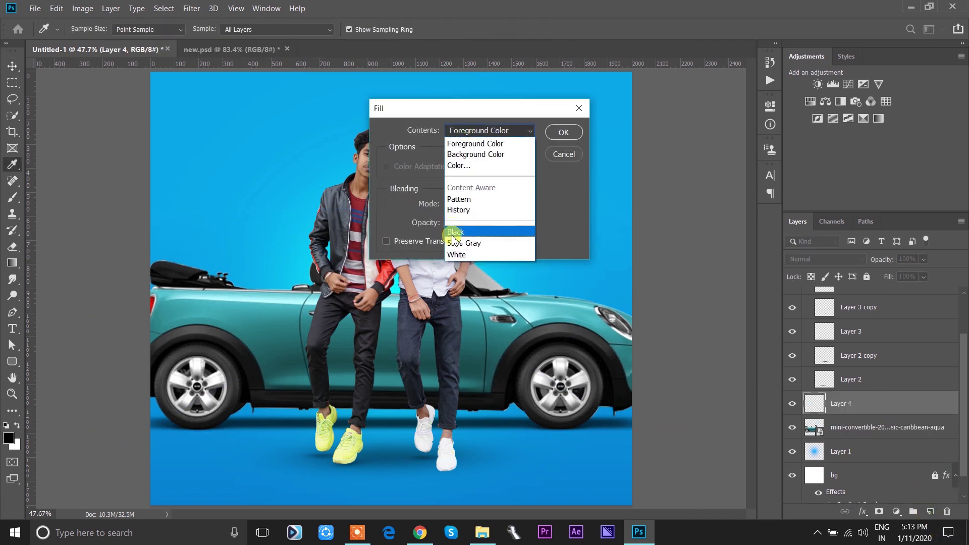
{"action": "left_click", "coordinate": [447, 242]}
{"action": "left_click", "coordinate": [564, 132]}
{"action": "left_click", "coordinate": [817, 259]}
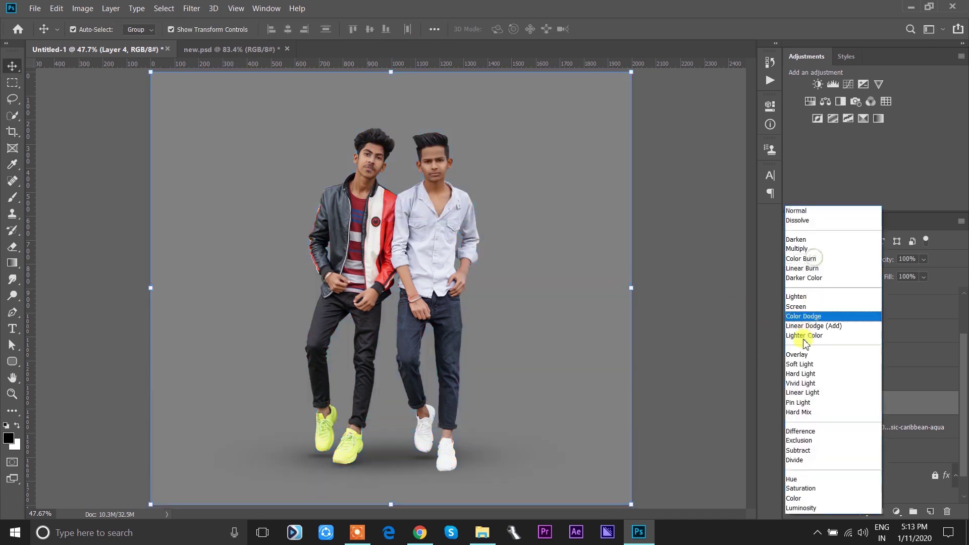
{"action": "left_click", "coordinate": [799, 356]}
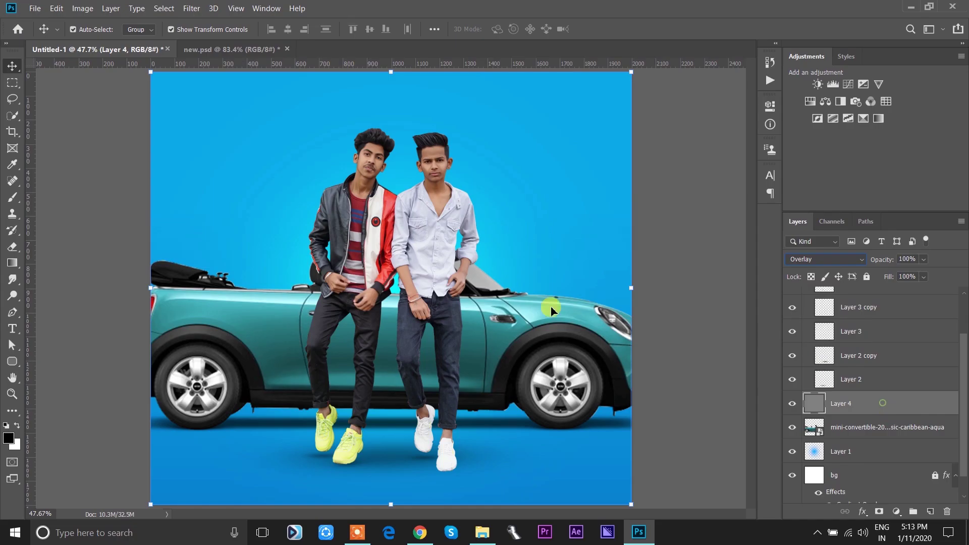
{"action": "left_click", "coordinate": [802, 424], "text": "ctrl"}
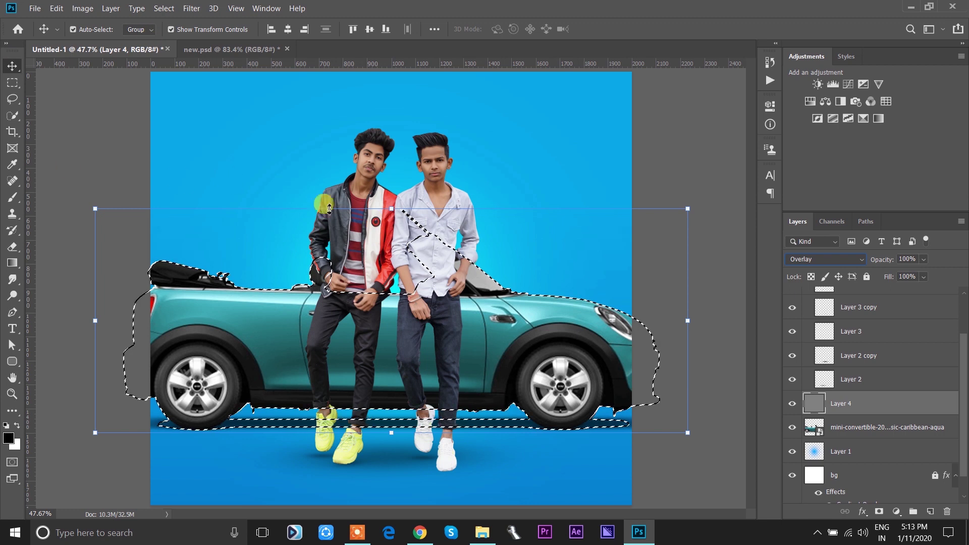
Step: Set the Dodge tool to 30% exposure and brighten the car's edge near the roof
{"action": "left_click", "coordinate": [12, 295]}
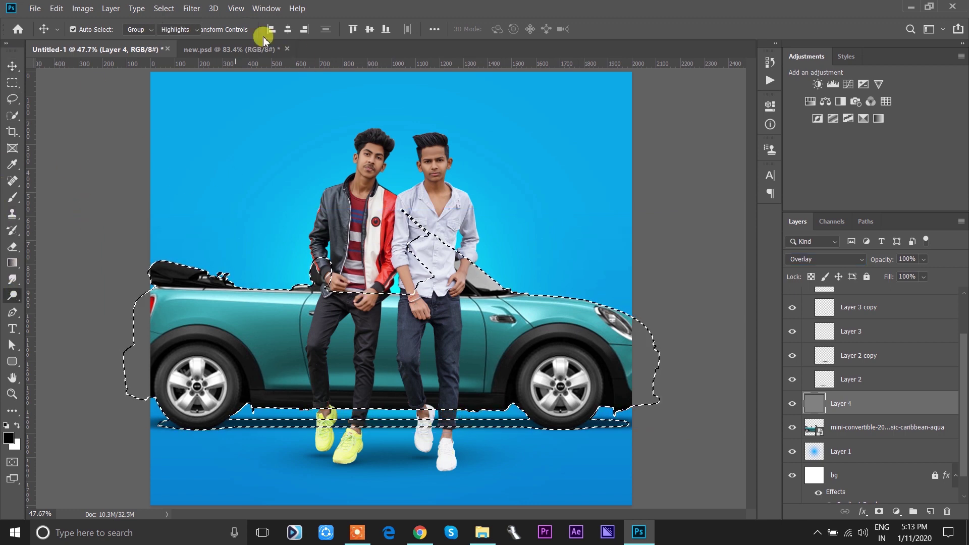
{"action": "left_click_drag", "start_coordinate": [239, 34], "coordinate": [252, 31]}
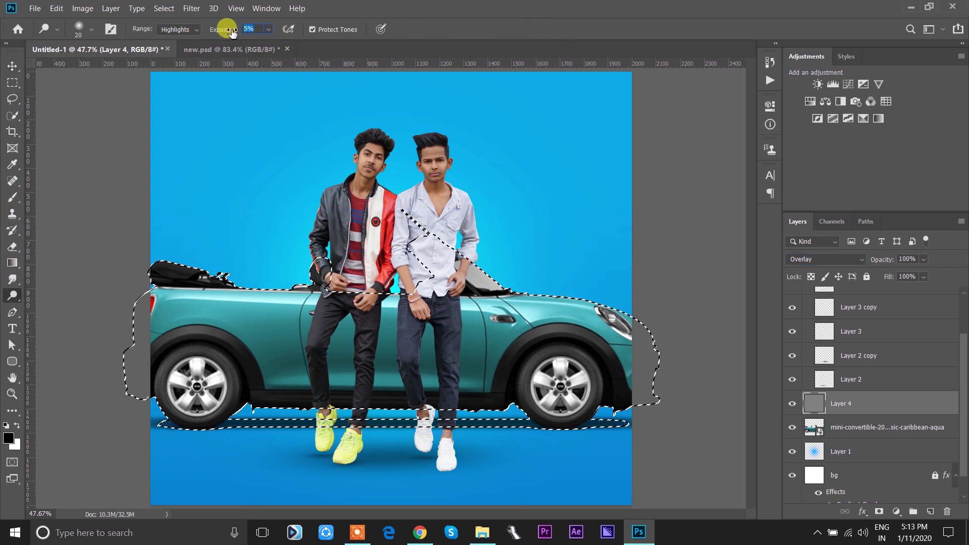
{"action": "scroll", "coordinate": [424, 182], "scroll_direction": "up", "scroll_amount": 2}
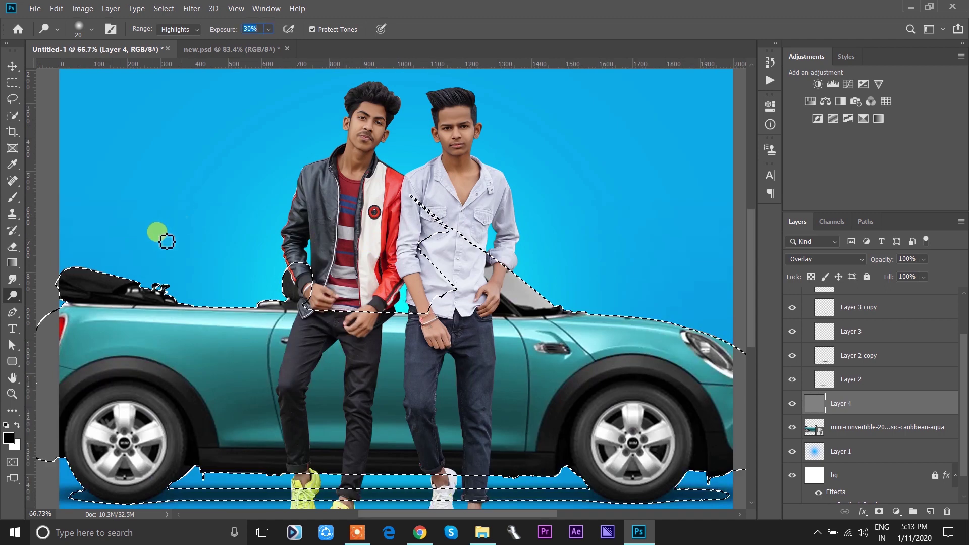
{"action": "key", "text": "bracketright"}
{"action": "key", "text": "bracketright"}
{"action": "key", "text": "bracketright"}
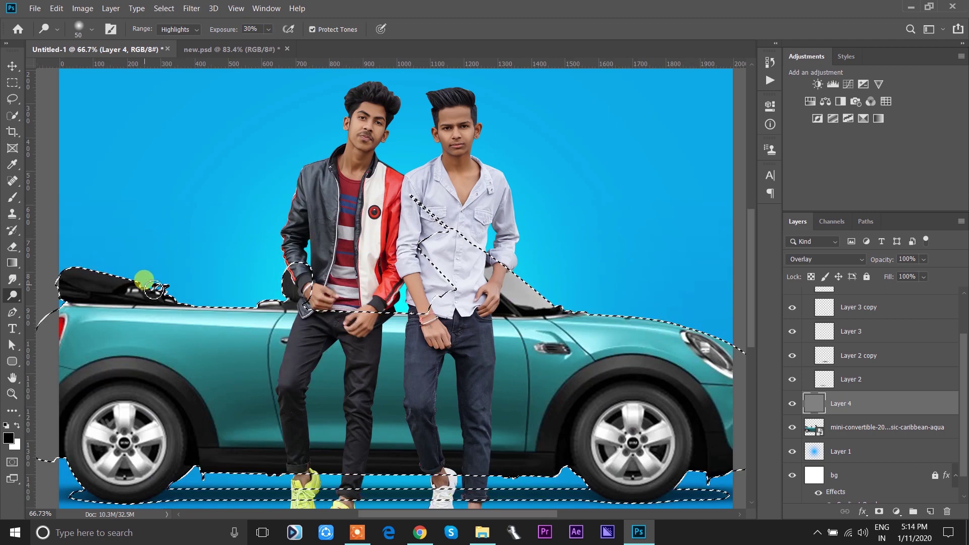
{"action": "scroll", "coordinate": [139, 289], "scroll_direction": "up", "scroll_amount": 3}
{"action": "left_click_drag", "start_coordinate": [185, 302], "coordinate": [206, 299]}
{"action": "key", "text": "bracketright"}
{"action": "left_click_drag", "start_coordinate": [86, 258], "coordinate": [296, 280]}
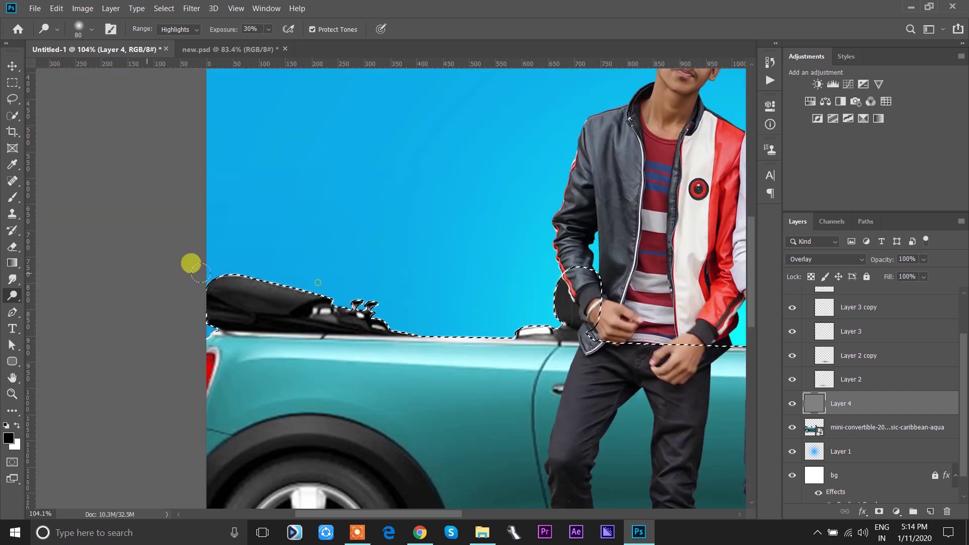
Step: Dodge highlights along the car's top edge toward the headlight with a smaller brush
{"action": "scroll", "coordinate": [342, 275], "scroll_direction": "down", "scroll_amount": 1}
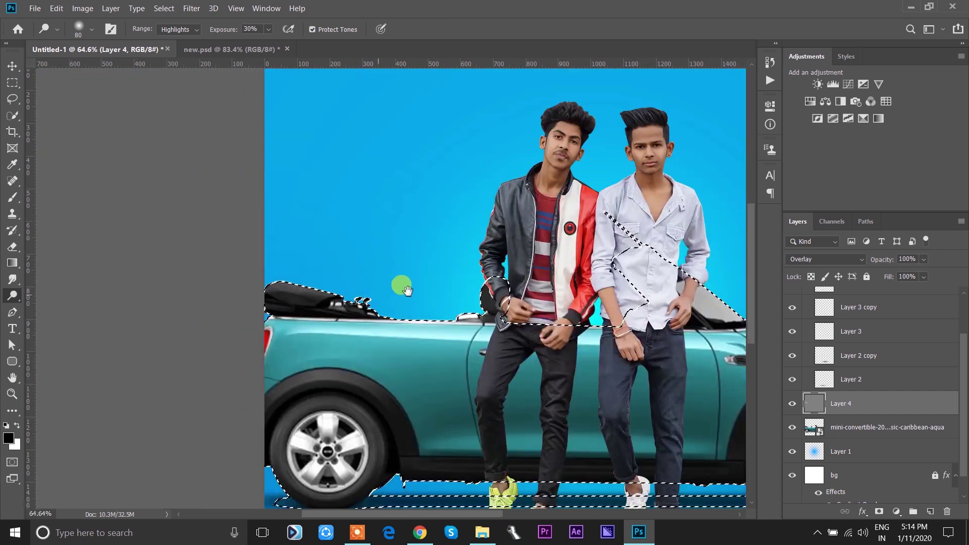
{"action": "scroll", "coordinate": [402, 285], "scroll_direction": "down", "scroll_amount": 1}
{"action": "scroll", "coordinate": [469, 248], "scroll_direction": "up", "scroll_amount": 2}
{"action": "mouse_move", "coordinate": [600, 277]}
{"action": "left_mouse_down"}
{"action": "mouse_move", "coordinate": [419, 250]}
{"action": "mouse_move", "coordinate": [595, 247]}
{"action": "left_mouse_up"}
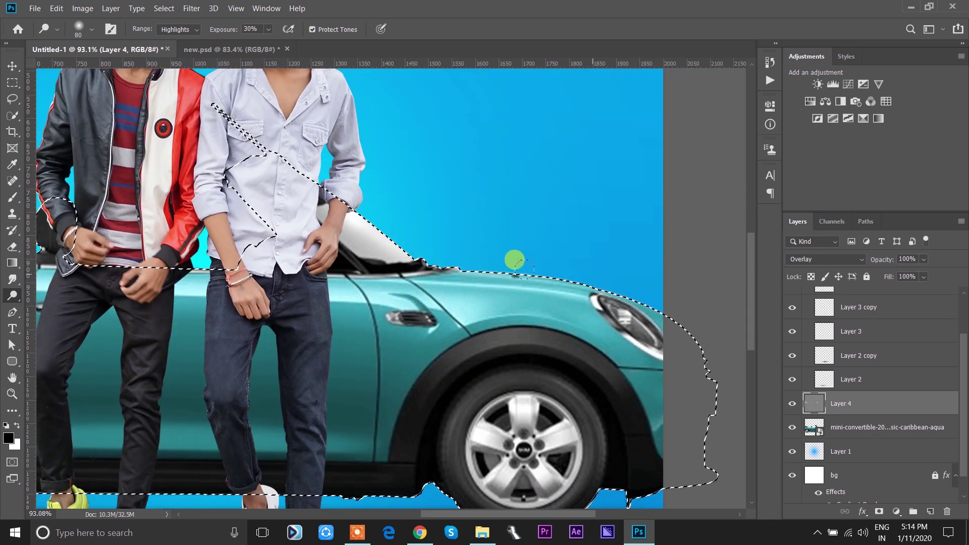
{"action": "left_click_drag", "start_coordinate": [491, 252], "coordinate": [668, 315]}
{"action": "key", "text": "bracketleft"}
{"action": "key", "text": "bracketleft"}
{"action": "key", "text": "bracketleft"}
{"action": "mouse_move", "coordinate": [383, 257]}
{"action": "left_mouse_down"}
{"action": "mouse_move", "coordinate": [578, 299]}
{"action": "mouse_move", "coordinate": [407, 281]}
{"action": "left_mouse_up"}
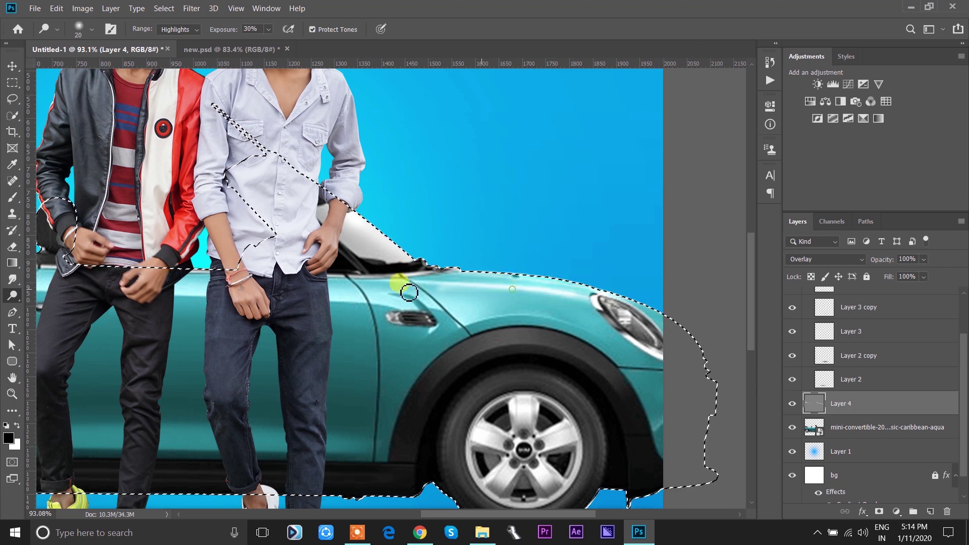
{"action": "scroll", "coordinate": [407, 281], "scroll_direction": "down", "scroll_amount": 5}
{"action": "key", "text": "ctrl+d"}
{"action": "key", "text": "bracketleft"}
{"action": "key", "text": "ctrl+shift+d"}
{"action": "scroll", "coordinate": [448, 300], "scroll_direction": "up", "scroll_amount": 1}
{"action": "scroll", "coordinate": [448, 300], "scroll_direction": "up", "scroll_amount": 1}
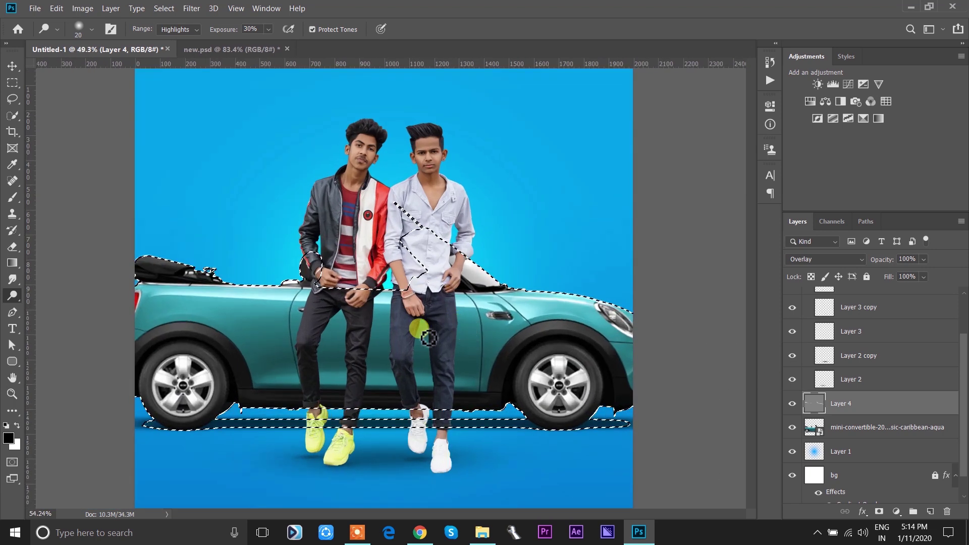
Step: Switch to the Burn tool with a 300 brush and 20% exposure
{"action": "right_click", "coordinate": [11, 298]}
{"action": "left_click", "coordinate": [38, 310]}
{"action": "scroll", "coordinate": [360, 336], "scroll_direction": "up", "scroll_amount": 1}
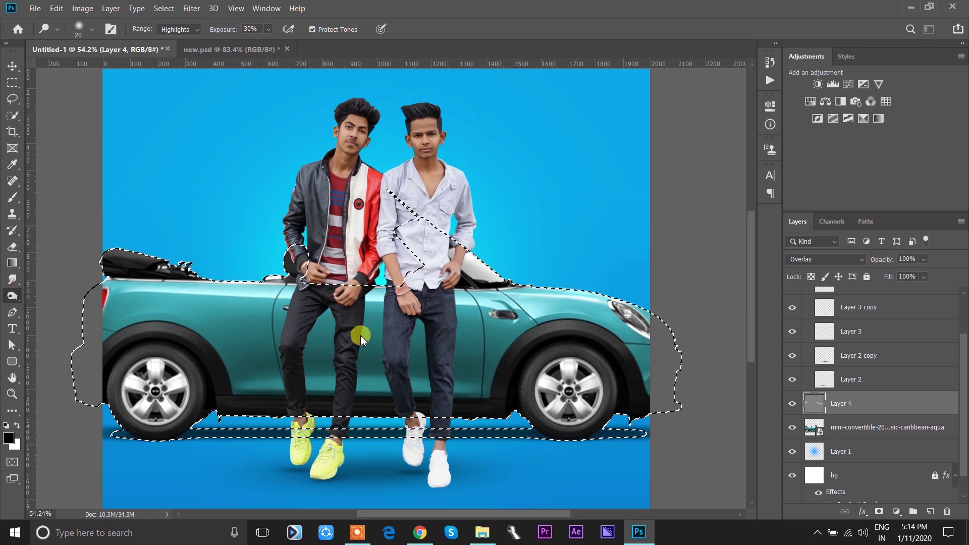
{"action": "key", "text": "bracketright"}
{"action": "key", "text": "bracketright"}
{"action": "key", "text": "bracketright"}
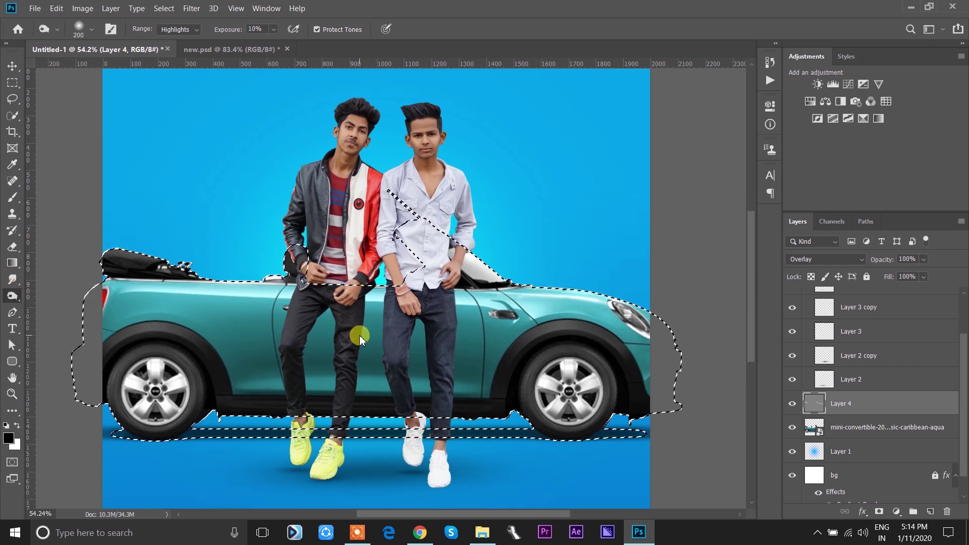
{"action": "left_click", "coordinate": [268, 342]}
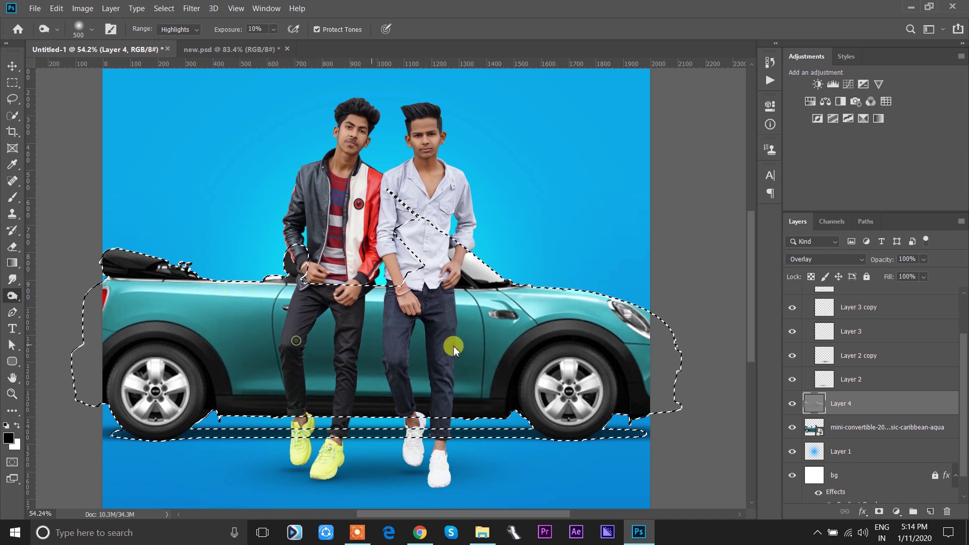
{"action": "key", "text": "2"}
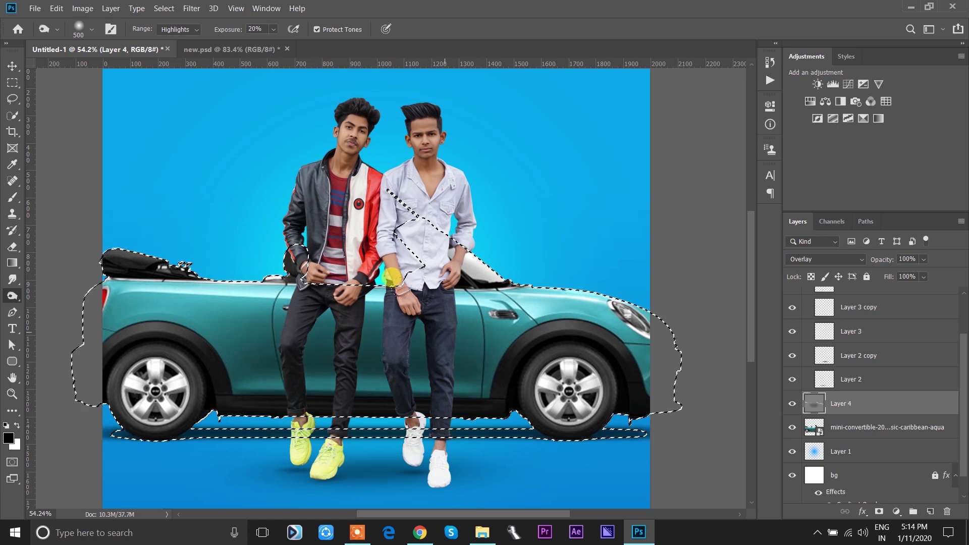
{"action": "left_click", "coordinate": [12, 66]}
Step: Clear the car selection, duplicate the models layer and place the copy beneath the original
{"action": "key", "text": "ctrl+d"}
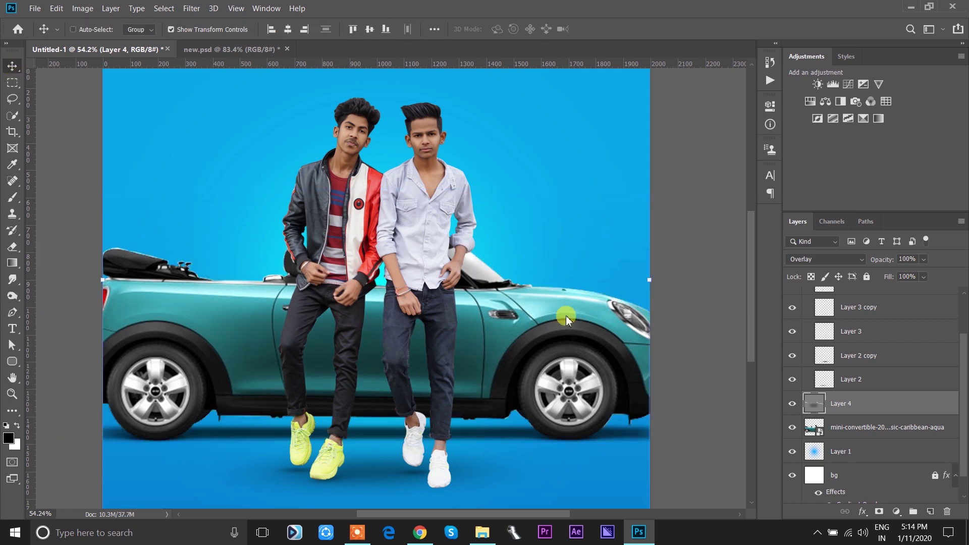
{"action": "scroll", "coordinate": [692, 321], "scroll_direction": "down", "scroll_amount": 2}
{"action": "scroll", "coordinate": [604, 381], "scroll_direction": "up", "scroll_amount": 1}
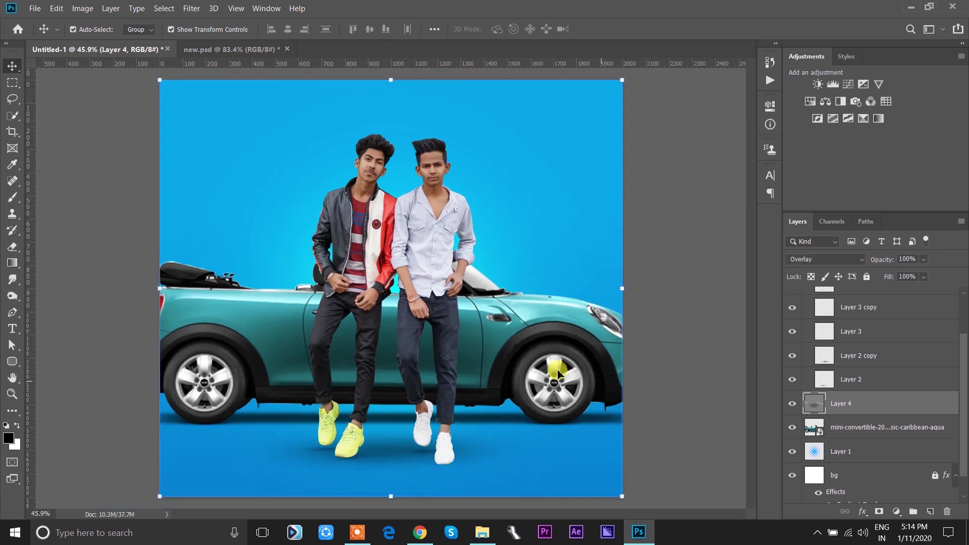
{"action": "scroll", "coordinate": [963, 359], "scroll_direction": "up", "scroll_amount": 2}
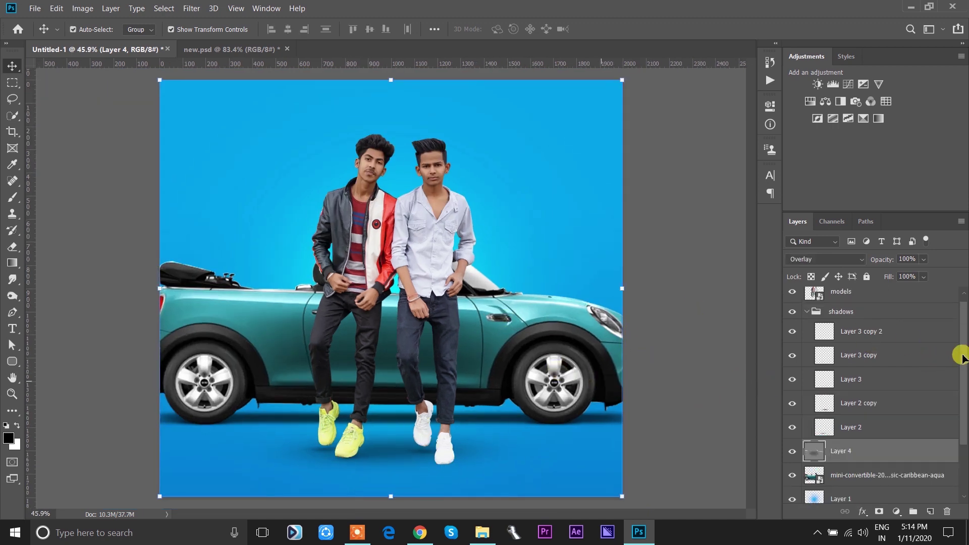
{"action": "left_click", "coordinate": [853, 299]}
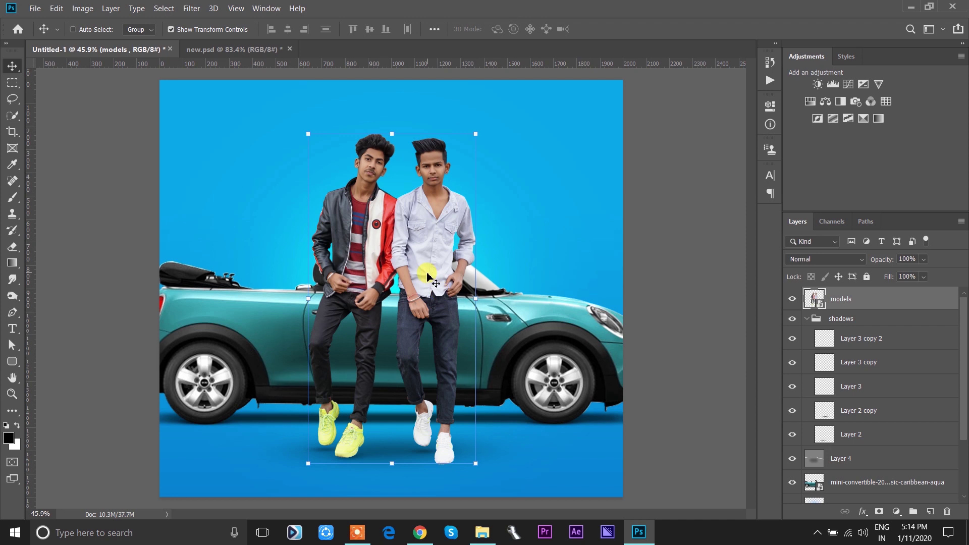
{"action": "key", "text": "ctrl+j"}
{"action": "key", "text": "ctrl+bracketleft"}
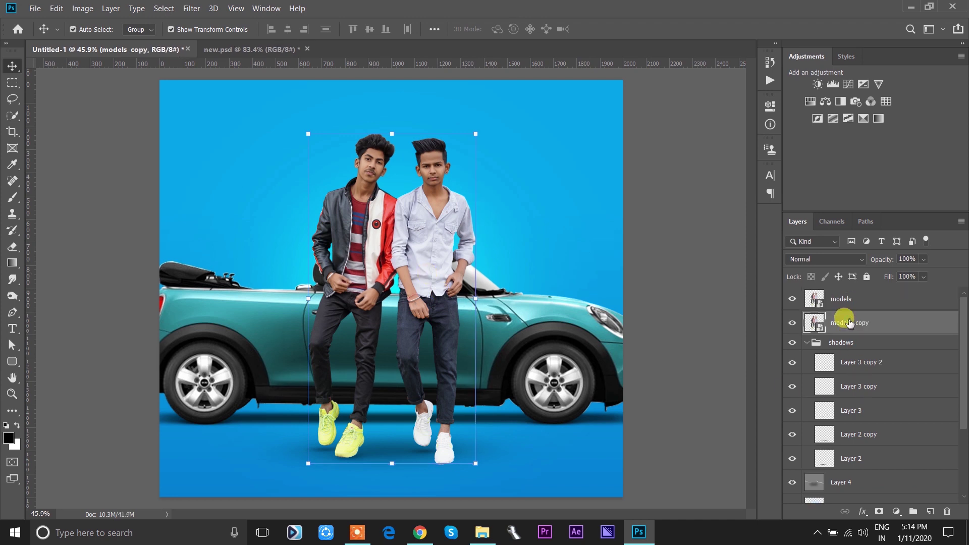
Step: Set the models copy to Darker Color blending and nudge it slightly right
{"action": "left_click", "coordinate": [842, 259]}
{"action": "left_click", "coordinate": [800, 249]}
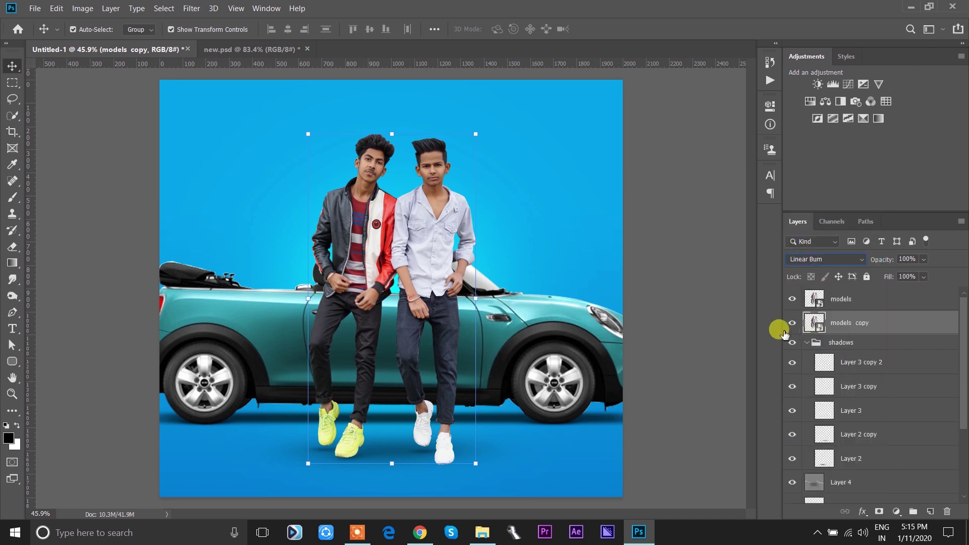
{"action": "left_click", "coordinate": [675, 357]}
{"action": "left_click", "coordinate": [818, 321]}
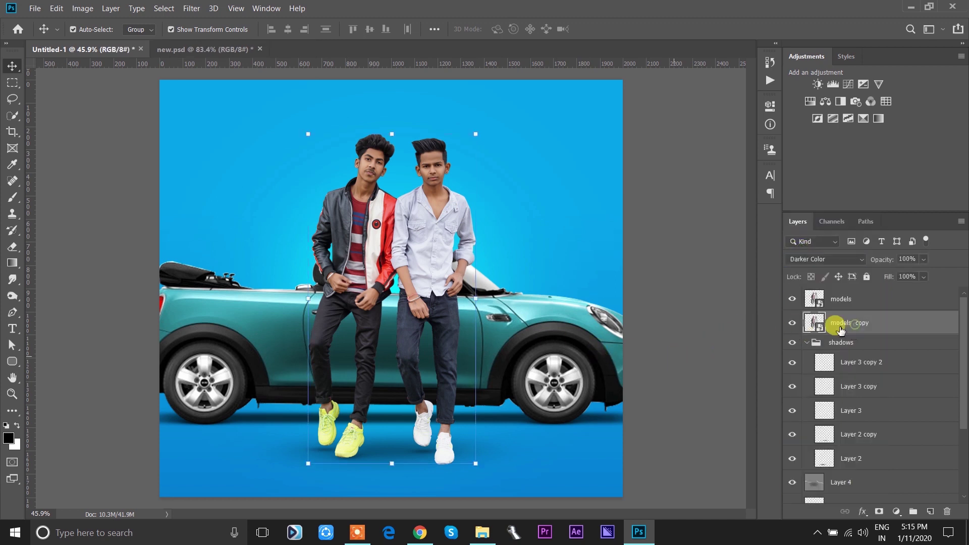
{"action": "key", "text": "Right"}
{"action": "key", "text": "Right"}
{"action": "key", "text": "Right"}
{"action": "left_click", "coordinate": [721, 328]}
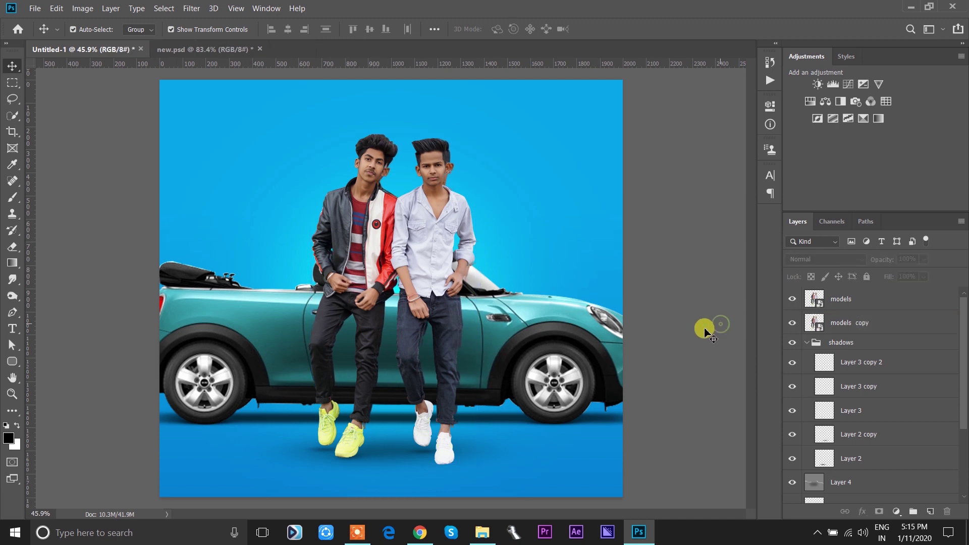
{"action": "left_click", "coordinate": [838, 323]}
{"action": "key", "text": "ctrl"}
Step: Apply a 5.2-pixel Gaussian Blur to the models copy
{"action": "scroll", "coordinate": [513, 326], "scroll_direction": "up", "scroll_amount": 1}
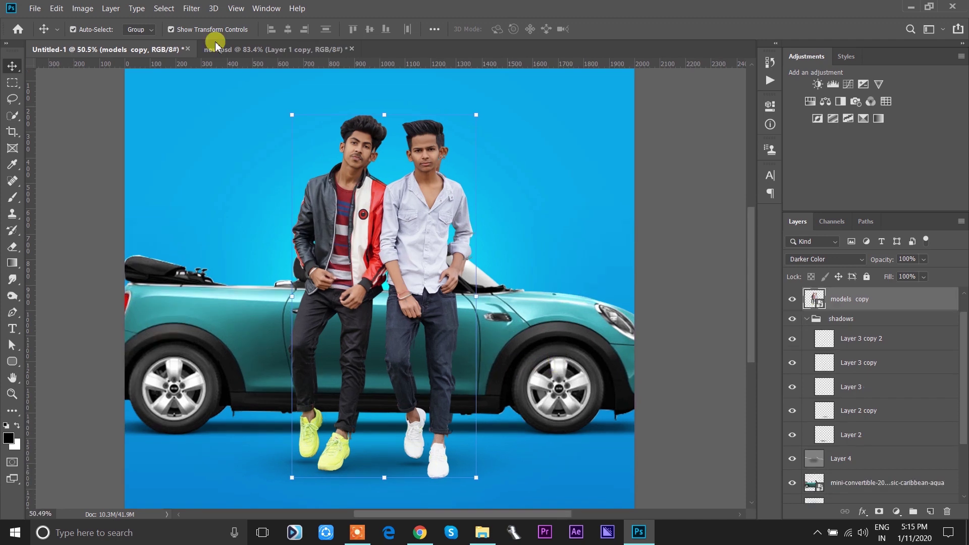
{"action": "left_click", "coordinate": [189, 9]}
{"action": "mouse_move", "coordinate": [198, 144]}
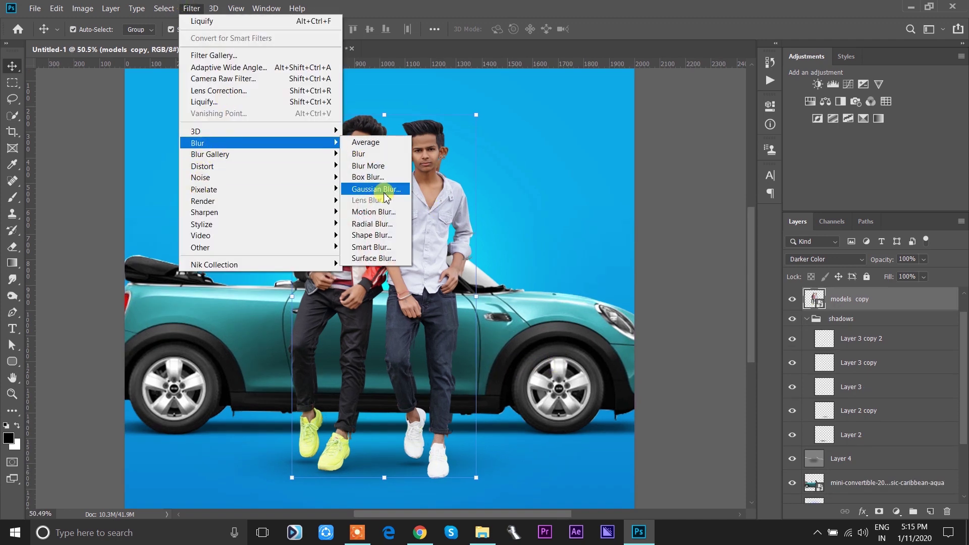
{"action": "left_click", "coordinate": [383, 193]}
{"action": "left_click_drag", "start_coordinate": [620, 272], "coordinate": [639, 277]}
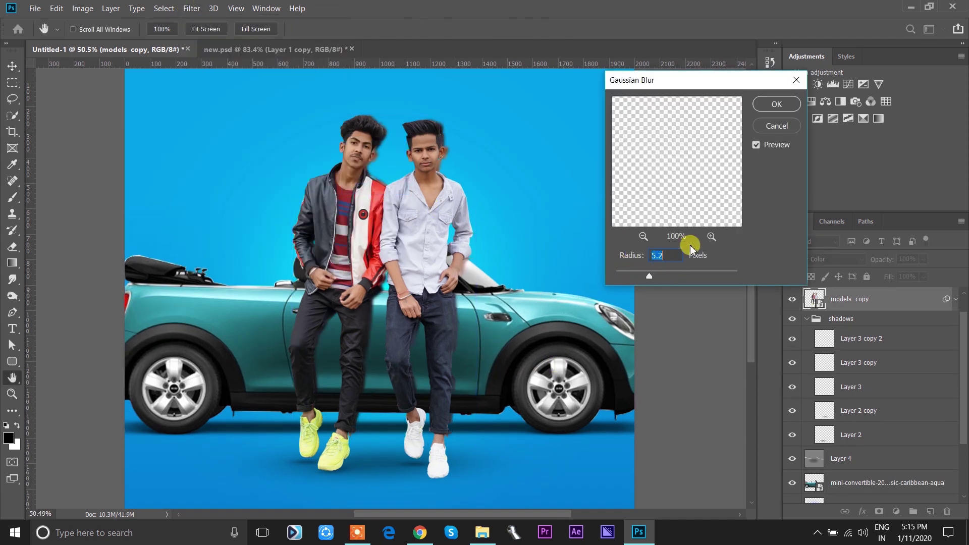
{"action": "left_click", "coordinate": [772, 105]}
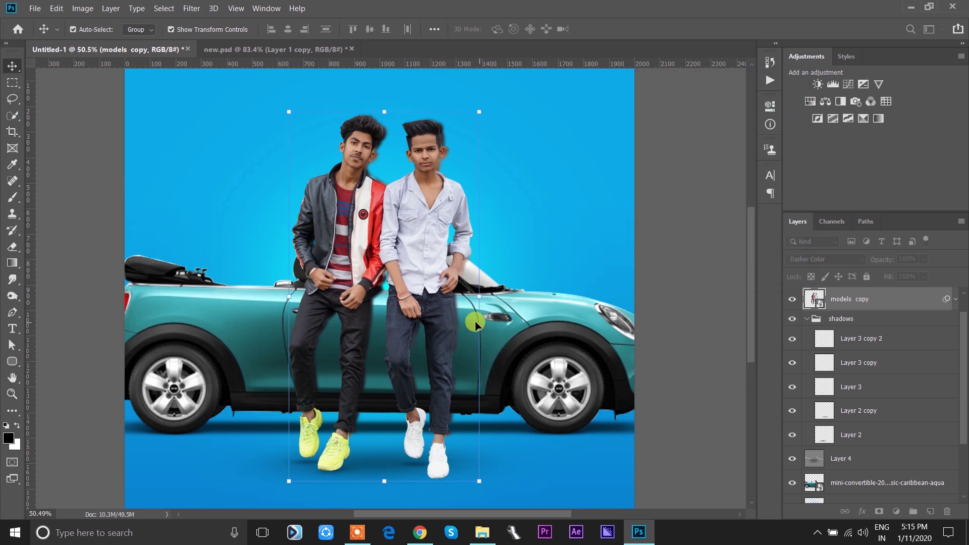
Step: Offset the blurred copy slightly left of the models and set it to Multiply
{"action": "scroll", "coordinate": [470, 366], "scroll_direction": "up", "scroll_amount": 2}
{"action": "scroll", "coordinate": [461, 353], "scroll_direction": "up", "scroll_amount": 2}
{"action": "left_click", "coordinate": [452, 302]}
{"action": "left_click_drag", "start_coordinate": [453, 303], "coordinate": [442, 306]}
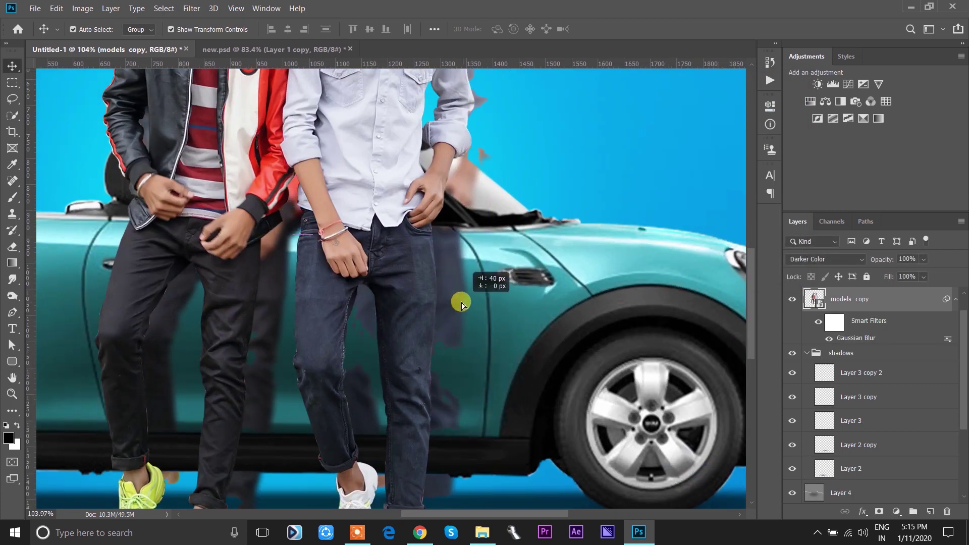
{"action": "left_click_drag", "start_coordinate": [442, 305], "coordinate": [436, 304]}
{"action": "scroll", "coordinate": [436, 305], "scroll_direction": "down", "scroll_amount": 2}
{"action": "scroll", "coordinate": [440, 305], "scroll_direction": "down", "scroll_amount": 1}
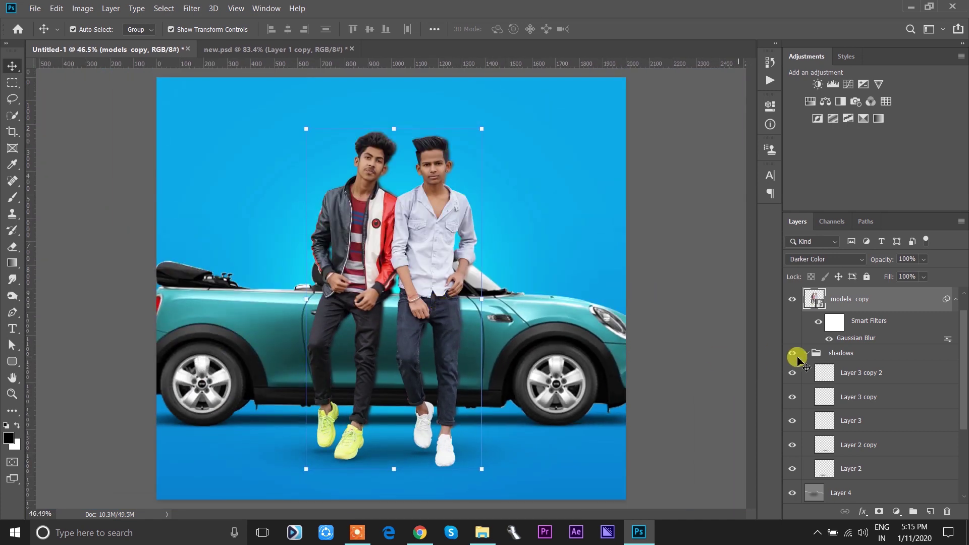
{"action": "left_click", "coordinate": [825, 259]}
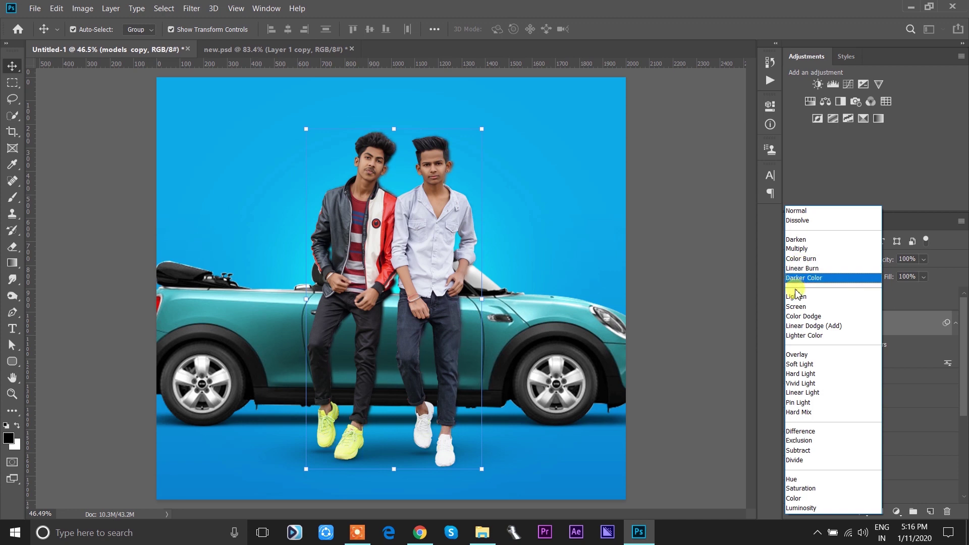
{"action": "left_click", "coordinate": [796, 250]}
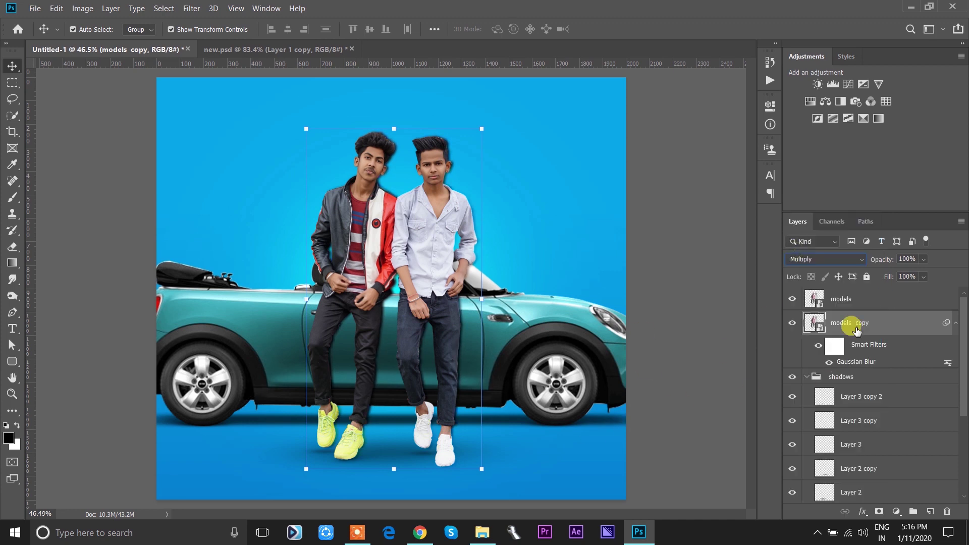
Step: Darken the copy to Hue/Saturation lightness -17 and add a layer mask
{"action": "key", "text": "ctrl+u"}
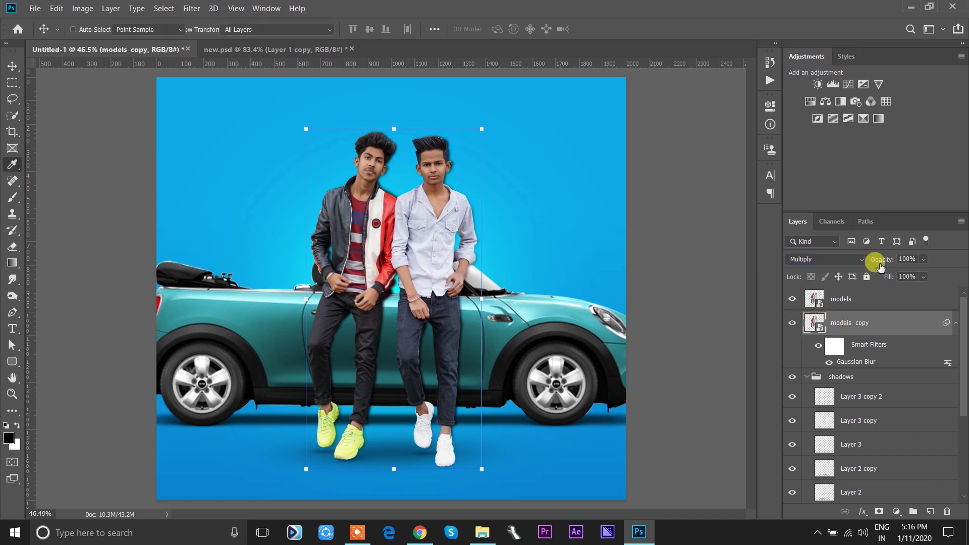
{"action": "left_click_drag", "start_coordinate": [616, 307], "coordinate": [598, 307]}
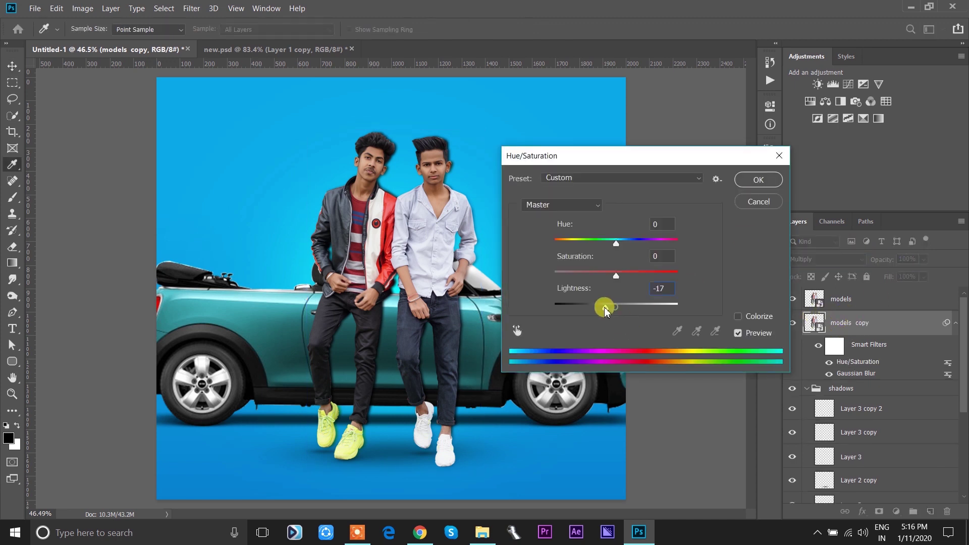
{"action": "left_click", "coordinate": [747, 181]}
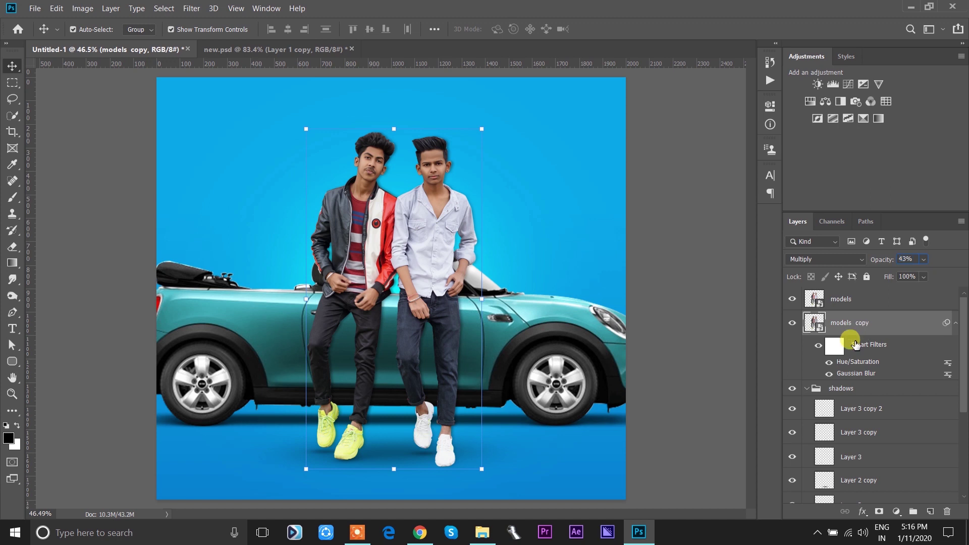
{"action": "left_click_drag", "start_coordinate": [694, 415], "coordinate": [695, 415]}
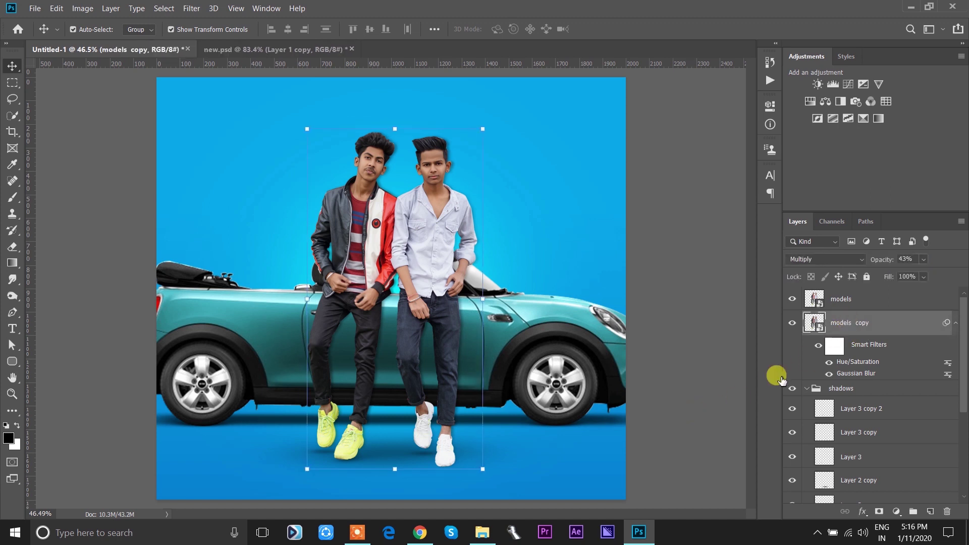
{"action": "left_click", "coordinate": [879, 511]}
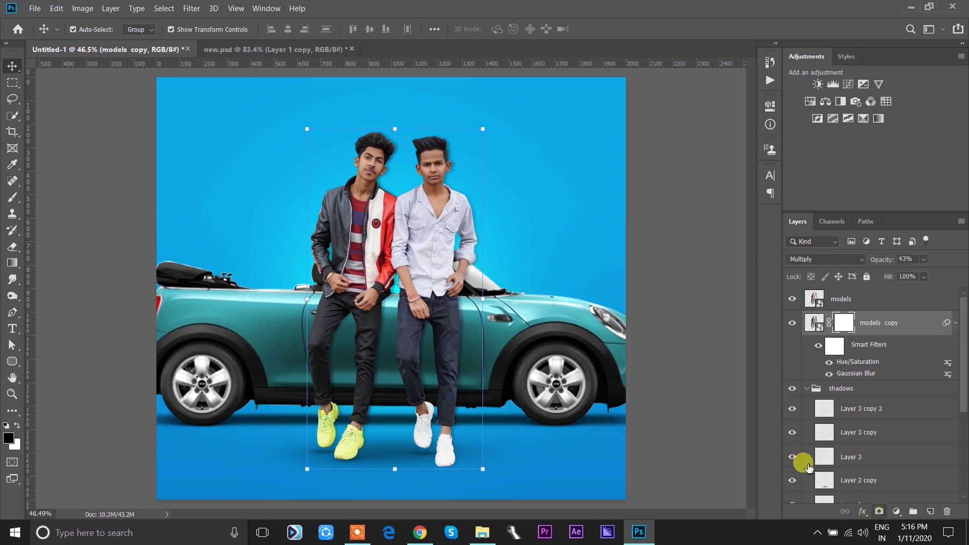
Step: Paint the shadow mask with a 300 px brush, restoring shadow near the hair and face
{"action": "left_click", "coordinate": [12, 197]}
{"action": "left_click", "coordinate": [387, 156]}
{"action": "key", "text": "x"}
{"action": "key", "text": "bracketright"}
{"action": "left_click_drag", "start_coordinate": [376, 169], "coordinate": [347, 140]}
{"action": "left_click", "coordinate": [360, 154]}
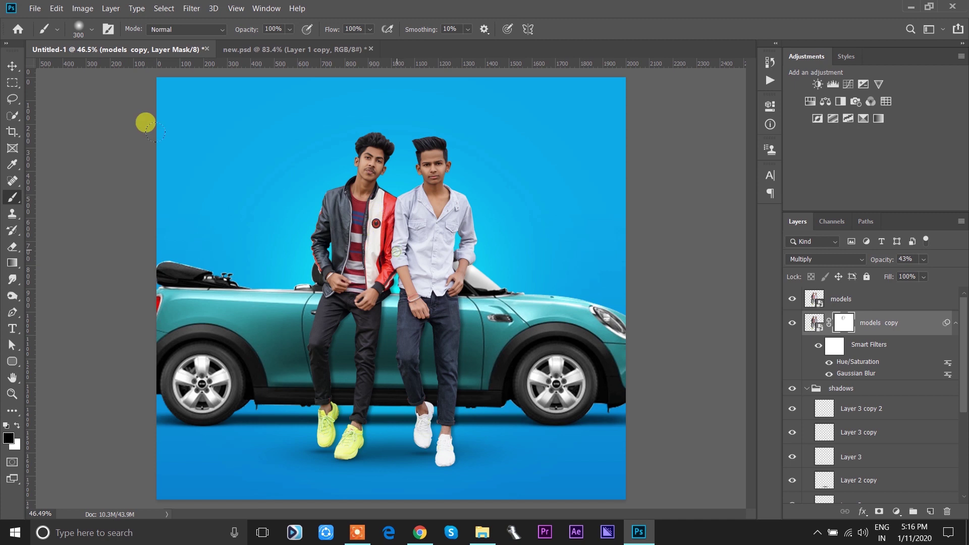
Step: Stretch the blue glow Layer 1 wider to about 112% and reposition it
{"action": "left_click", "coordinate": [11, 65]}
{"action": "scroll", "coordinate": [858, 383], "scroll_direction": "down", "scroll_amount": 3}
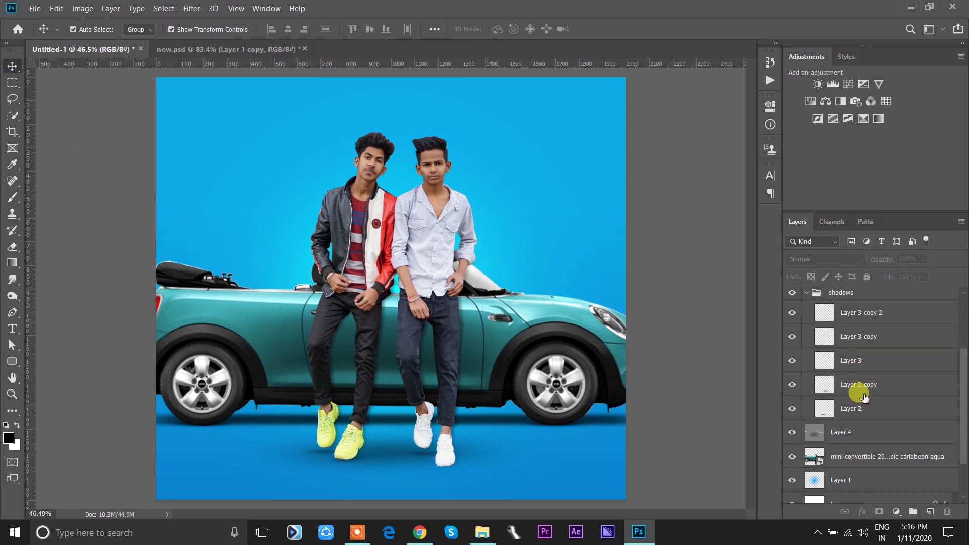
{"action": "left_click", "coordinate": [841, 485]}
{"action": "left_click_drag", "start_coordinate": [650, 289], "coordinate": [681, 289]}
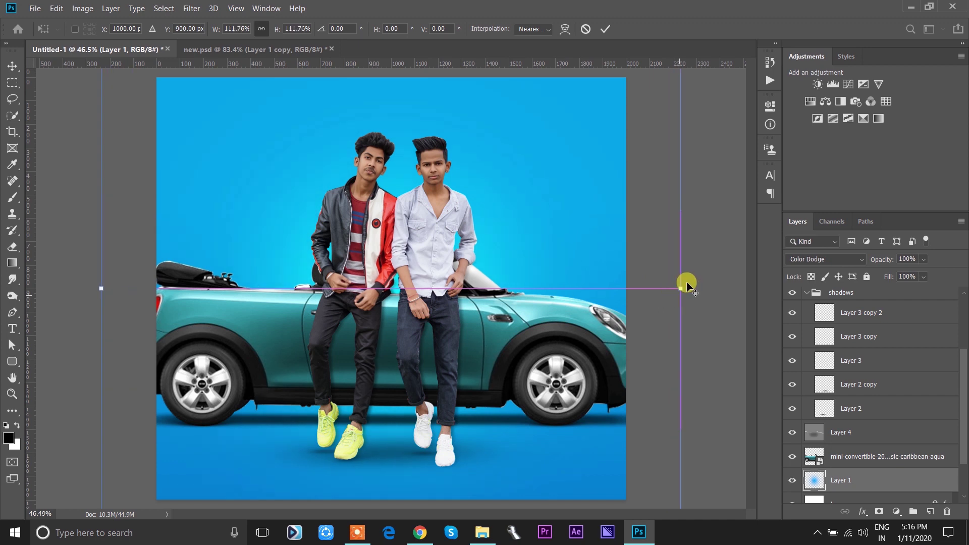
{"action": "key", "text": "Return"}
{"action": "left_click_drag", "start_coordinate": [207, 134], "coordinate": [165, 154]}
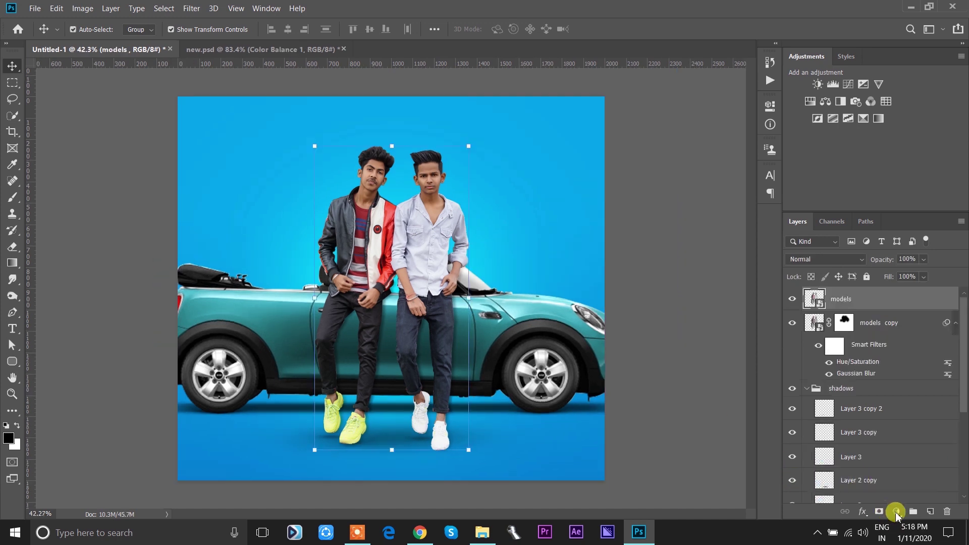
Step: Add a Color Balance adjustment, tweaking Midtones, Shadows and Highlights, and compare before/after
{"action": "left_click", "coordinate": [896, 511]}
{"action": "left_click", "coordinate": [881, 402]}
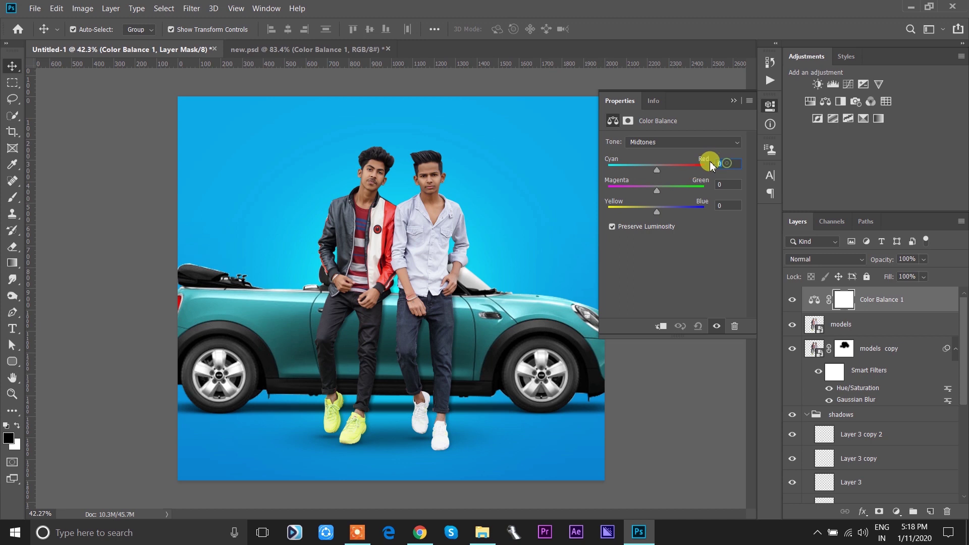
{"action": "left_click", "coordinate": [729, 204]}
{"action": "key", "text": "Up"}
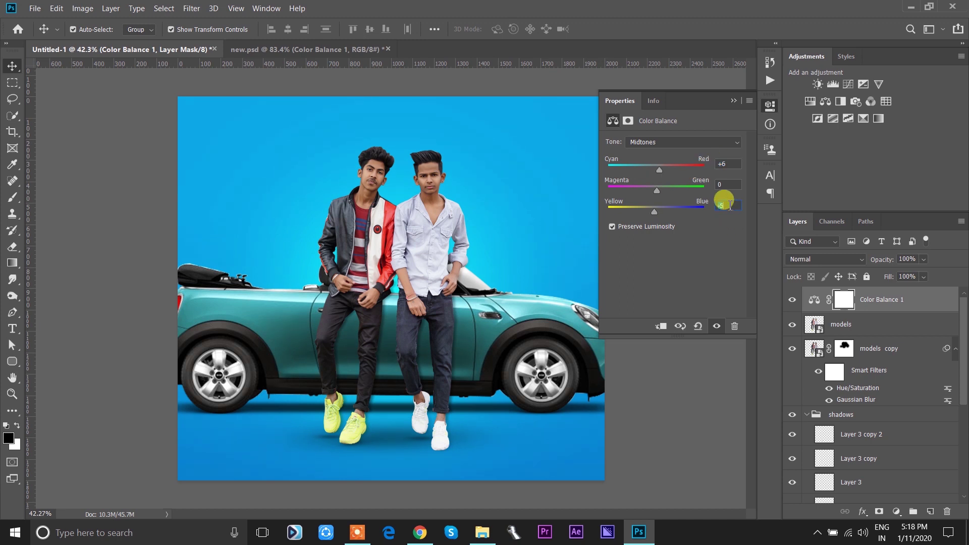
{"action": "left_click", "coordinate": [728, 174]}
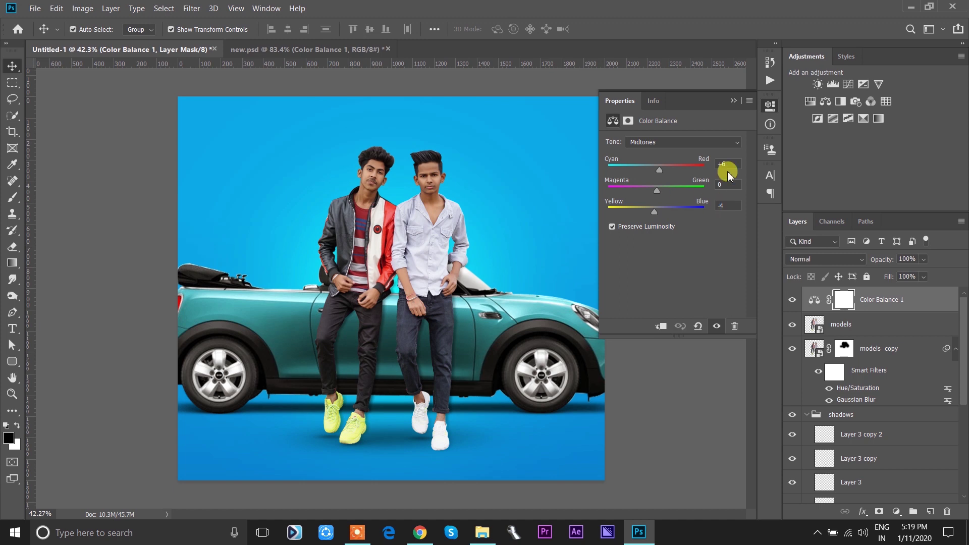
{"action": "left_click", "coordinate": [708, 142]}
{"action": "left_click", "coordinate": [651, 151]}
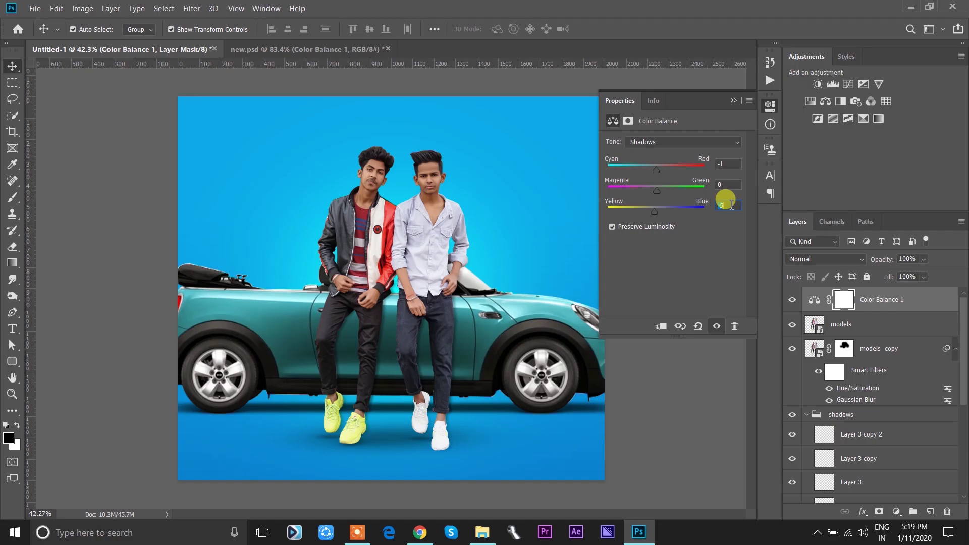
{"action": "left_click", "coordinate": [702, 142]}
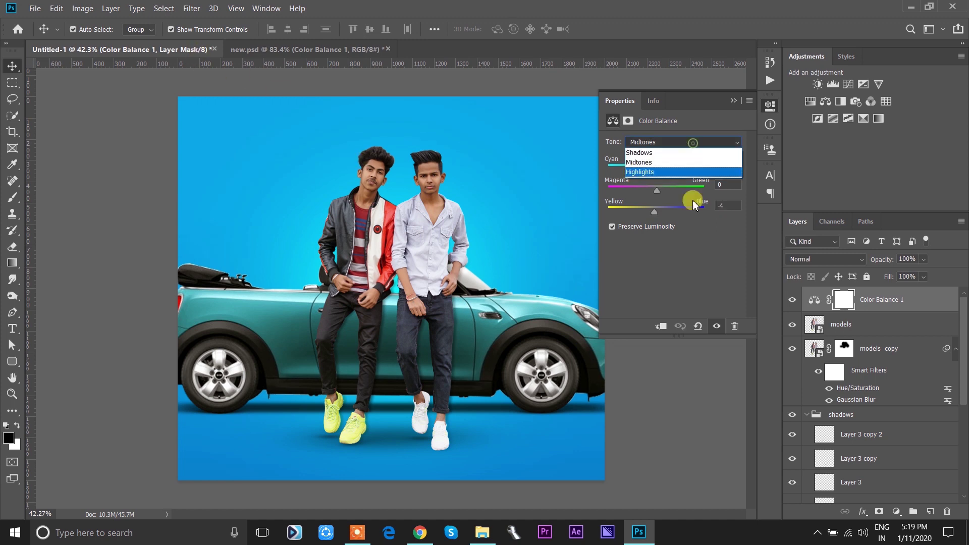
{"action": "left_click", "coordinate": [717, 160]}
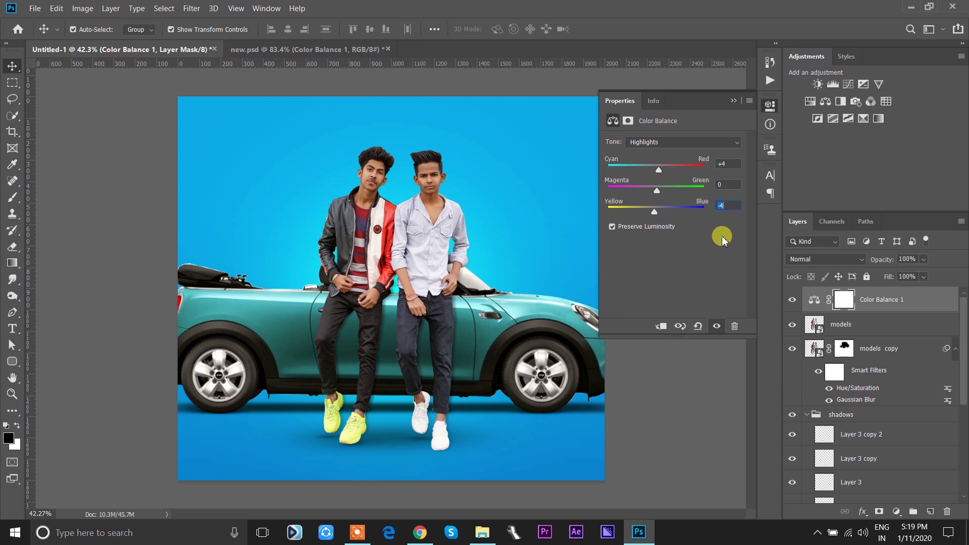
{"action": "left_click", "coordinate": [734, 101]}
{"action": "left_click", "coordinate": [792, 299]}
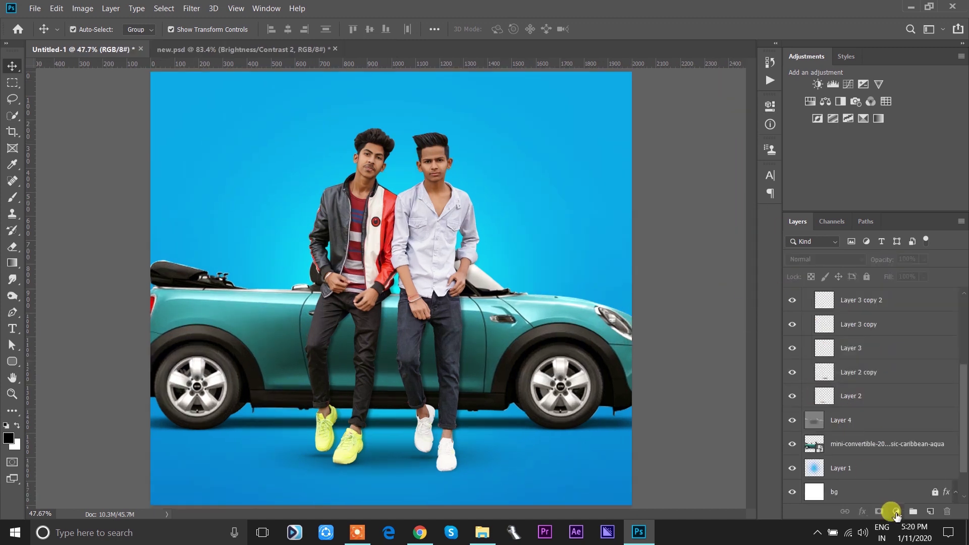
Step: Add a Brightness/Contrast adjustment layer above the Color Balance
{"action": "left_click", "coordinate": [896, 512]}
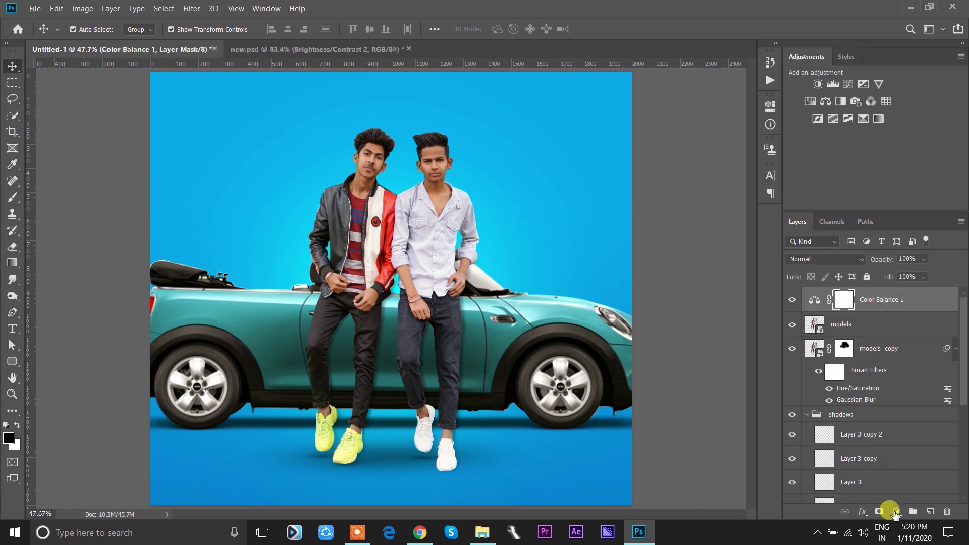
{"action": "left_click", "coordinate": [893, 513]}
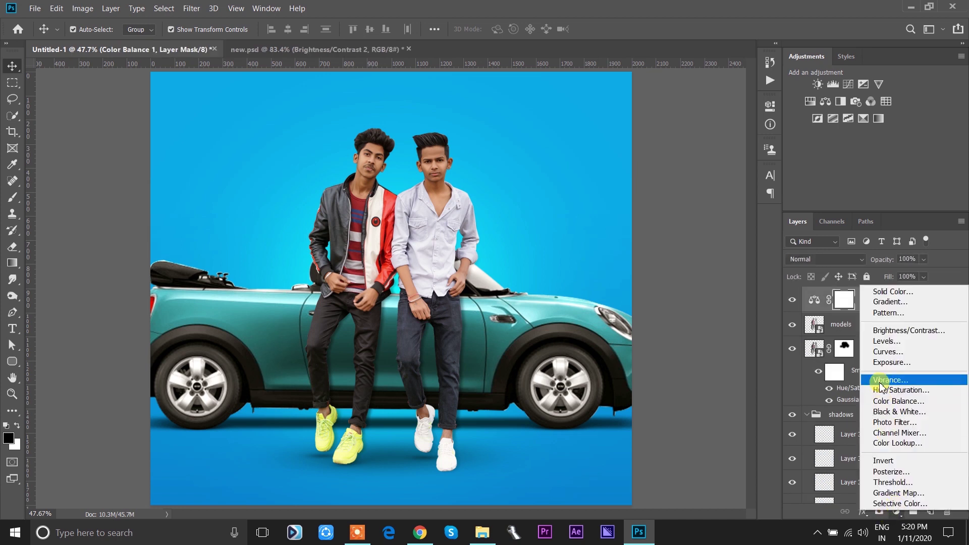
{"action": "left_click", "coordinate": [891, 328]}
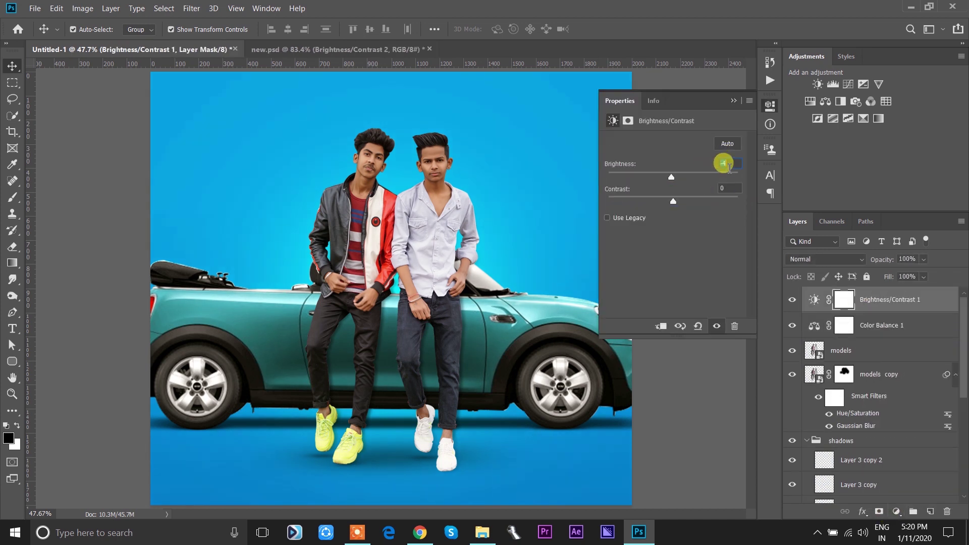
{"action": "left_click", "coordinate": [732, 101]}
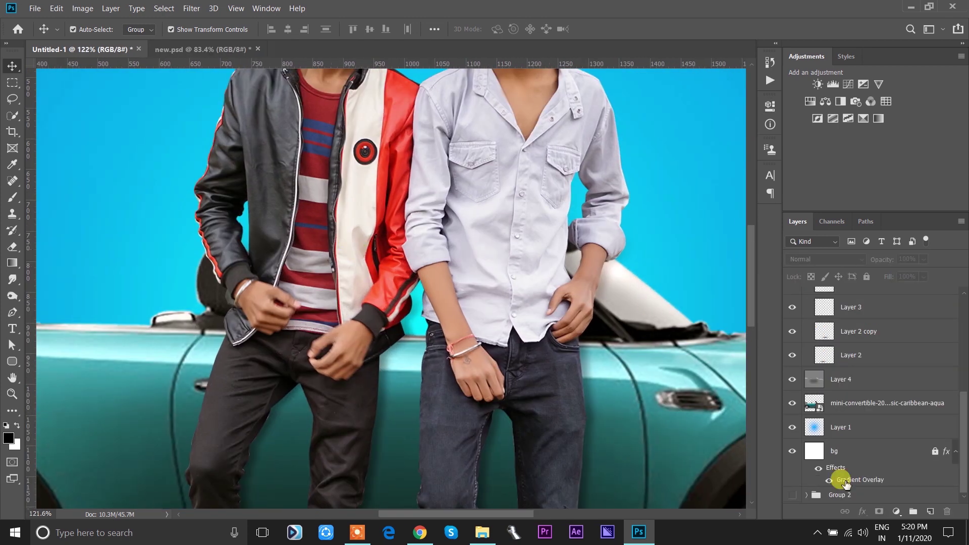
Step: On a new layer, paint cyan glow at 63% brush opacity over the jacket sleeve and edge
{"action": "left_click", "coordinate": [870, 313]}
{"action": "left_click", "coordinate": [930, 511]}
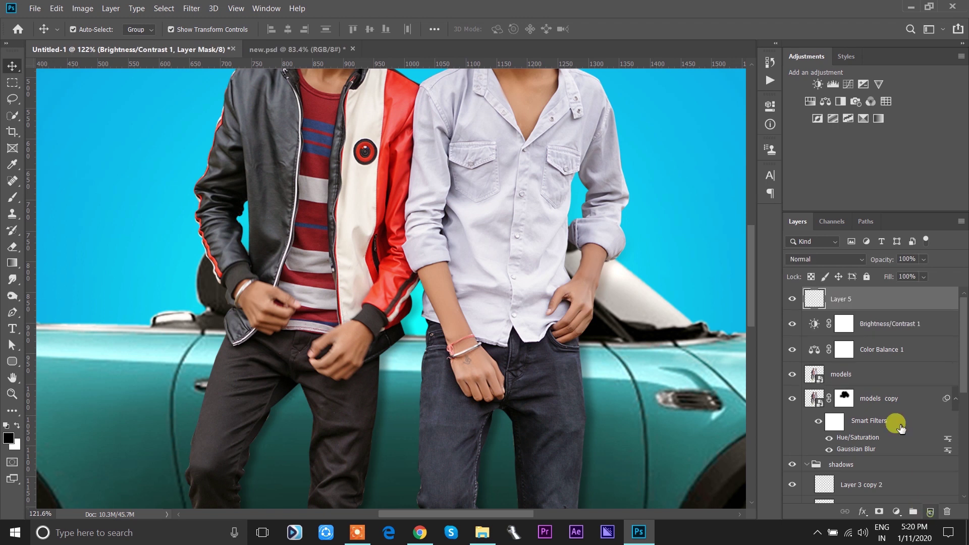
{"action": "left_click", "coordinate": [12, 197]}
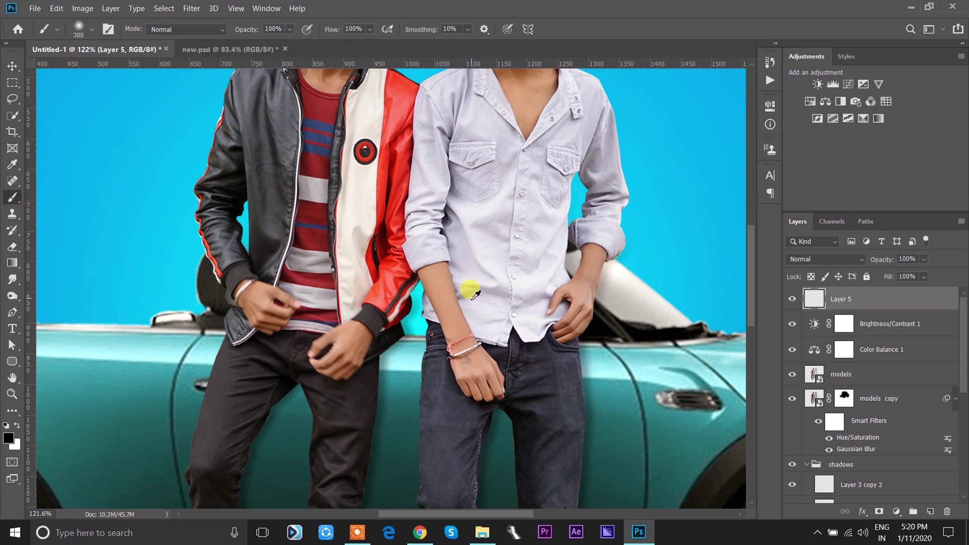
{"action": "left_click", "coordinate": [419, 310], "text": "alt"}
{"action": "left_click_drag", "start_coordinate": [239, 30], "coordinate": [232, 29]}
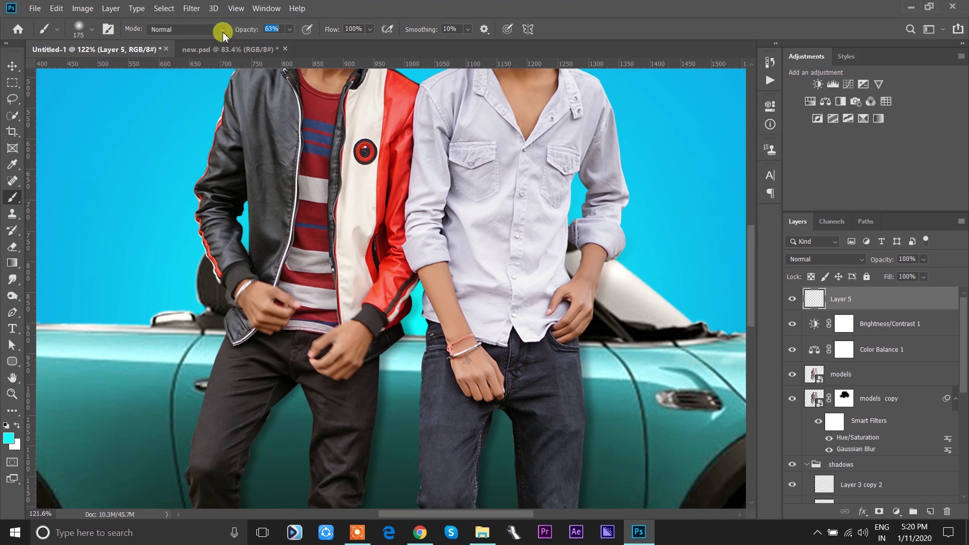
{"action": "left_click_drag", "start_coordinate": [371, 270], "coordinate": [429, 328]}
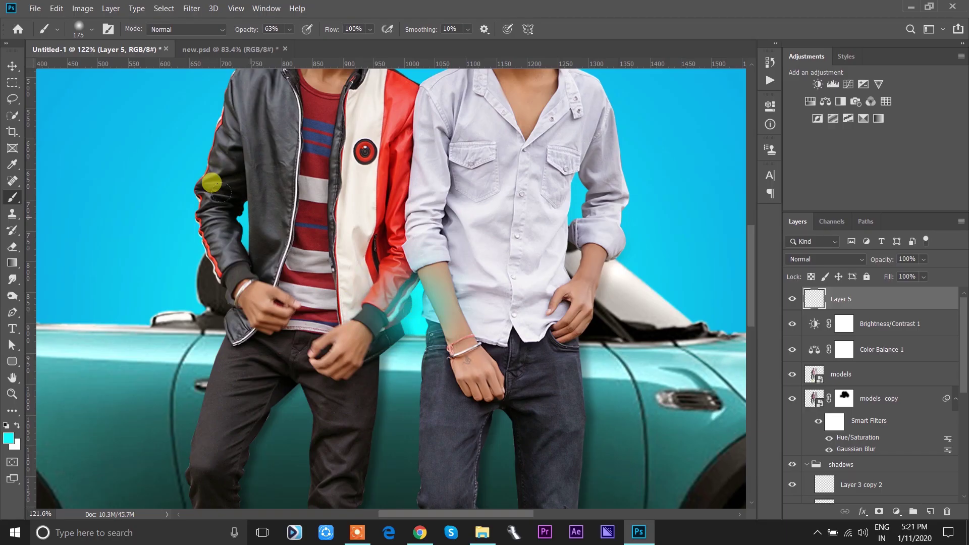
{"action": "left_click", "coordinate": [232, 208]}
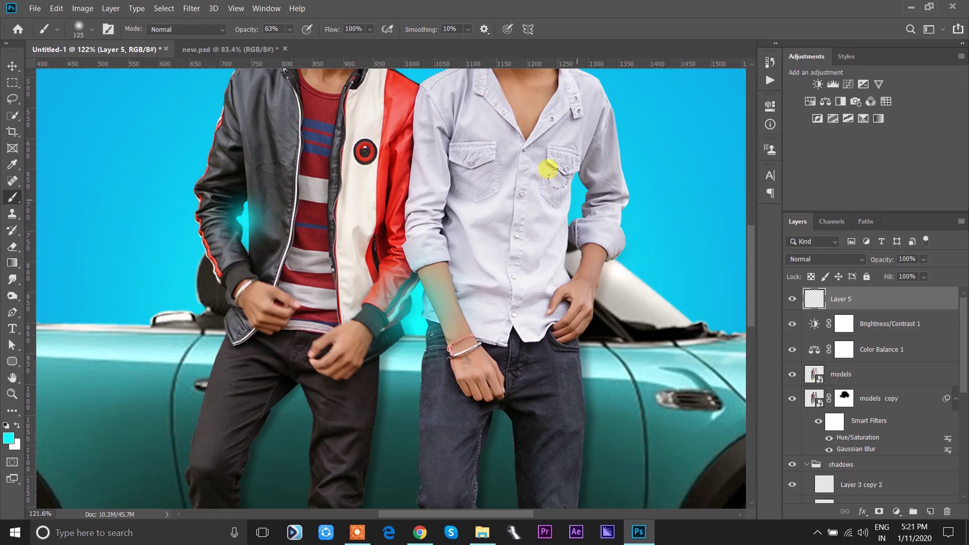
Step: Set the glow layer to Screen at 54% opacity and compare it on and off
{"action": "left_click", "coordinate": [841, 260]}
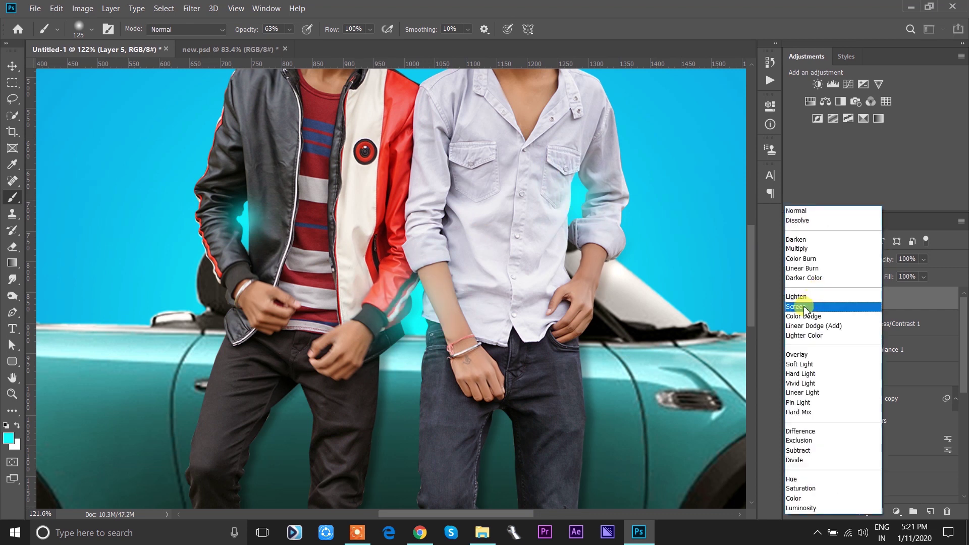
{"action": "left_click", "coordinate": [808, 316]}
{"action": "left_click_drag", "start_coordinate": [881, 260], "coordinate": [832, 260]}
{"action": "left_click", "coordinate": [833, 259]}
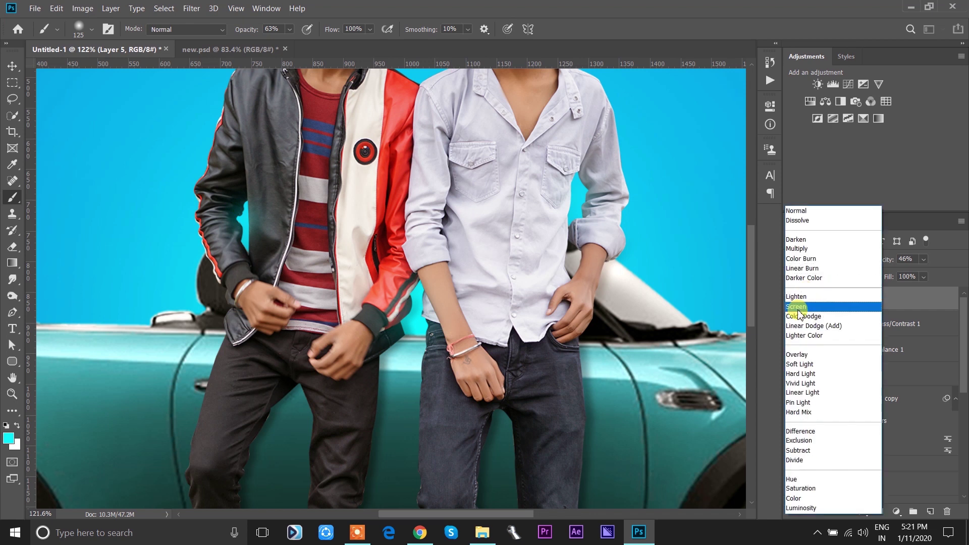
{"action": "left_click", "coordinate": [838, 305]}
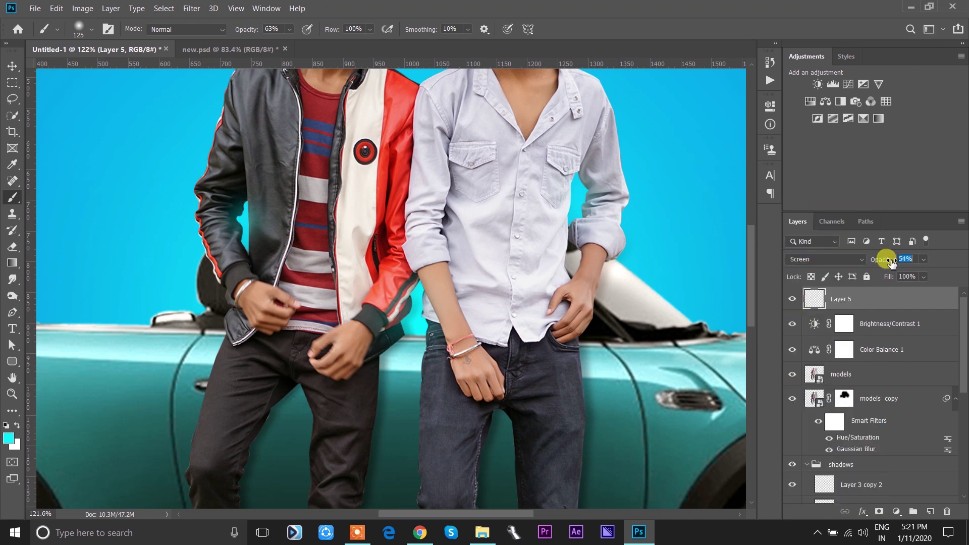
{"action": "left_click", "coordinate": [792, 299]}
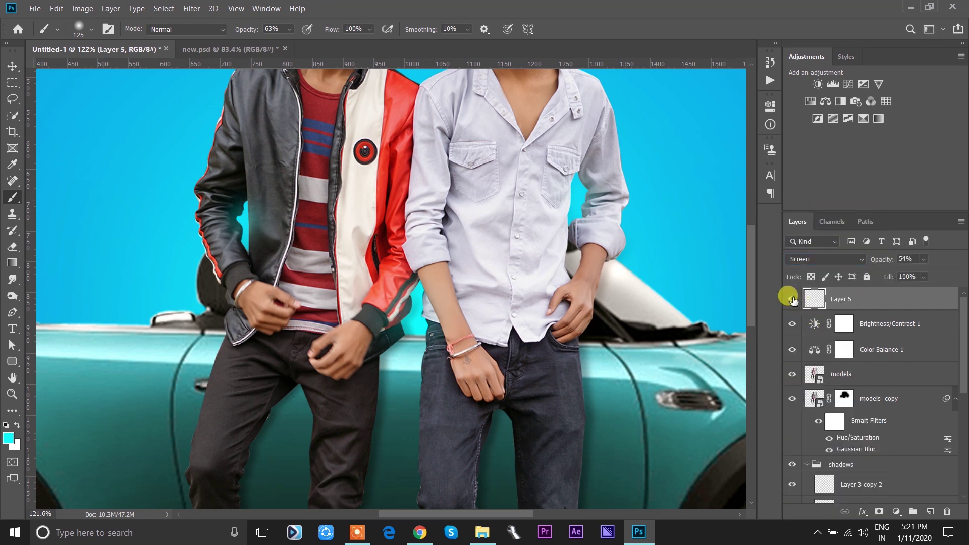
{"action": "key", "text": "ctrl+0"}
Step: Add a 50% gray-filled layer set to Overlay and load the models as a selection
{"action": "left_click", "coordinate": [930, 511]}
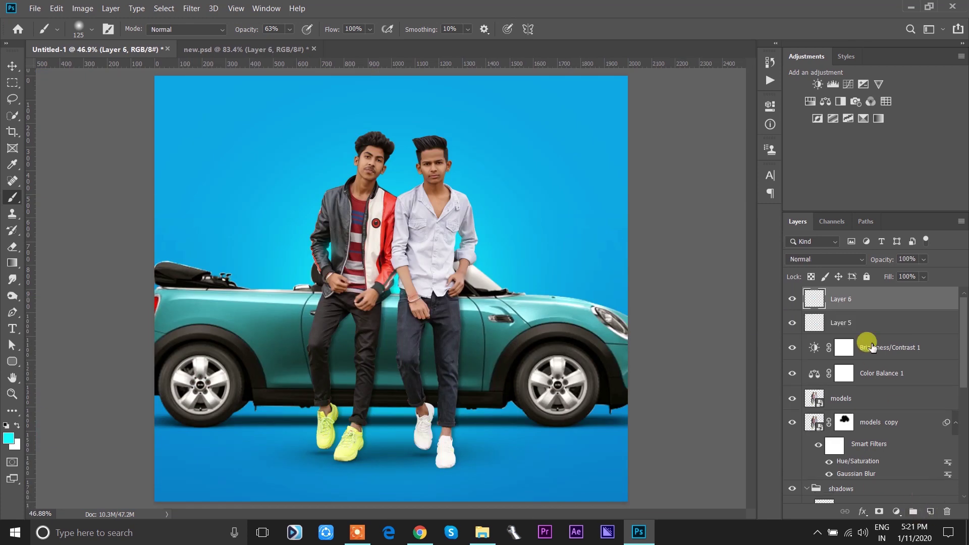
{"action": "key", "text": "shift+F5"}
{"action": "left_click", "coordinate": [504, 132]}
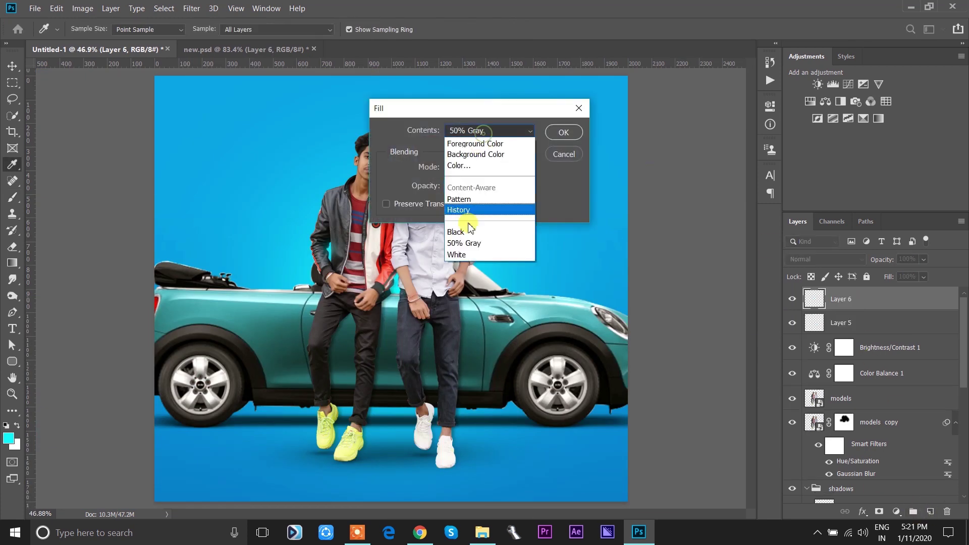
{"action": "left_click", "coordinate": [465, 240]}
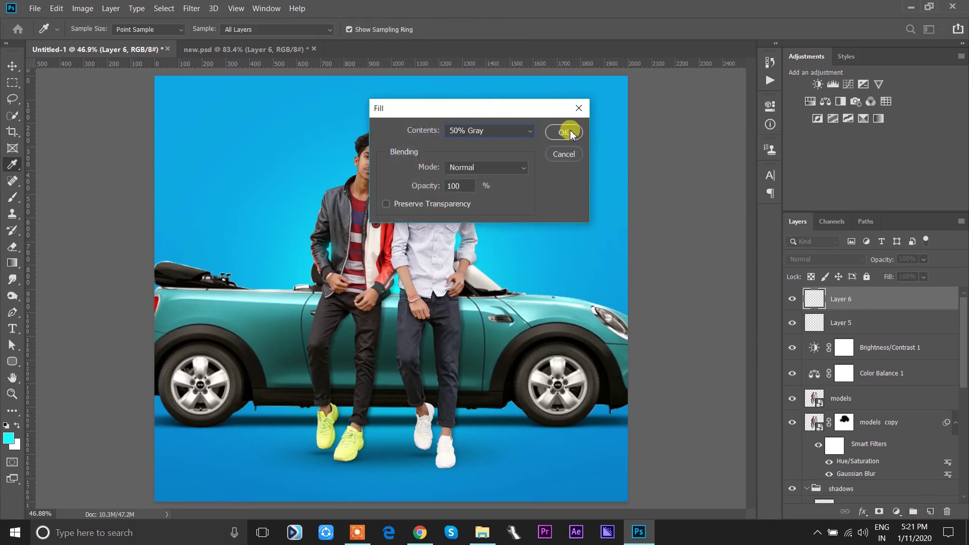
{"action": "left_click", "coordinate": [563, 132]}
{"action": "key", "text": "b"}
{"action": "left_click", "coordinate": [853, 258]}
{"action": "left_click", "coordinate": [829, 350]}
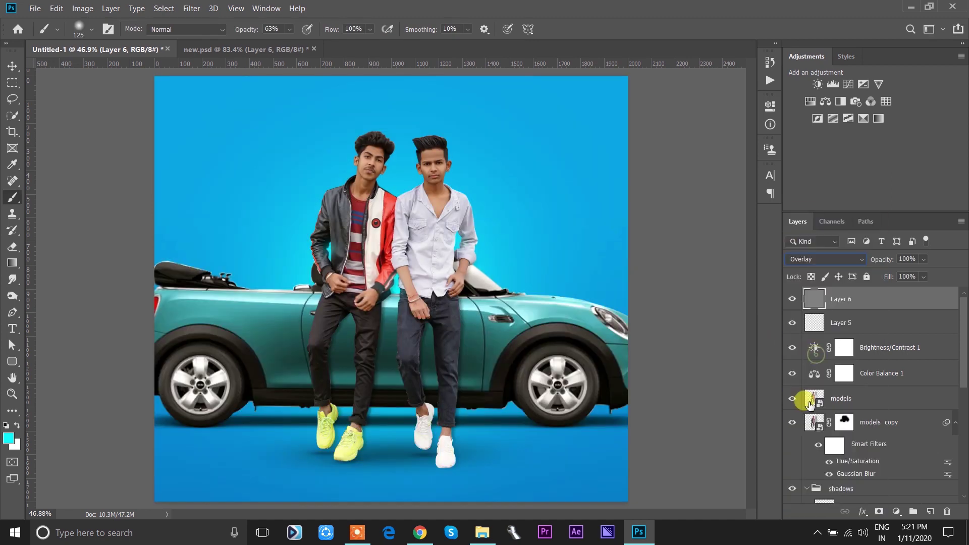
{"action": "left_click", "coordinate": [812, 401], "text": "ctrl"}
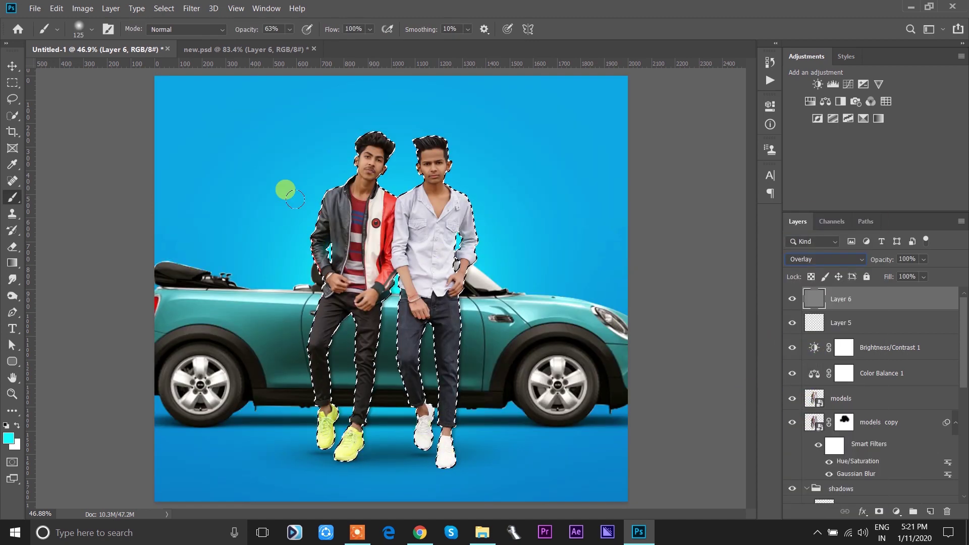
Step: Set up the Burn/Dodge brush at size 50, about 42% exposure, limited to Midtones
{"action": "scroll", "coordinate": [333, 235], "scroll_direction": "up", "scroll_amount": 3}
{"action": "scroll", "coordinate": [309, 195], "scroll_direction": "down", "scroll_amount": 5}
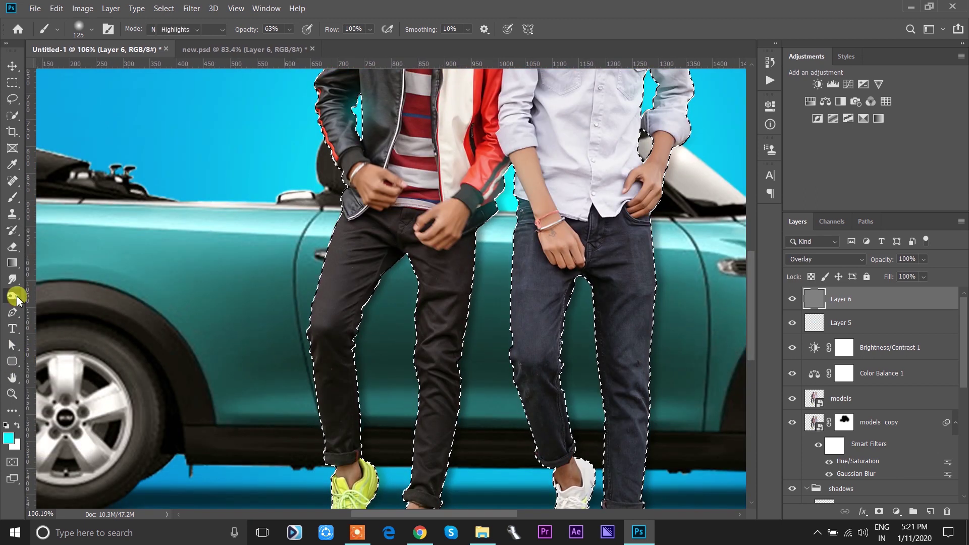
{"action": "left_click_drag", "start_coordinate": [13, 296], "coordinate": [61, 309]}
{"action": "left_click_drag", "start_coordinate": [221, 32], "coordinate": [232, 31]}
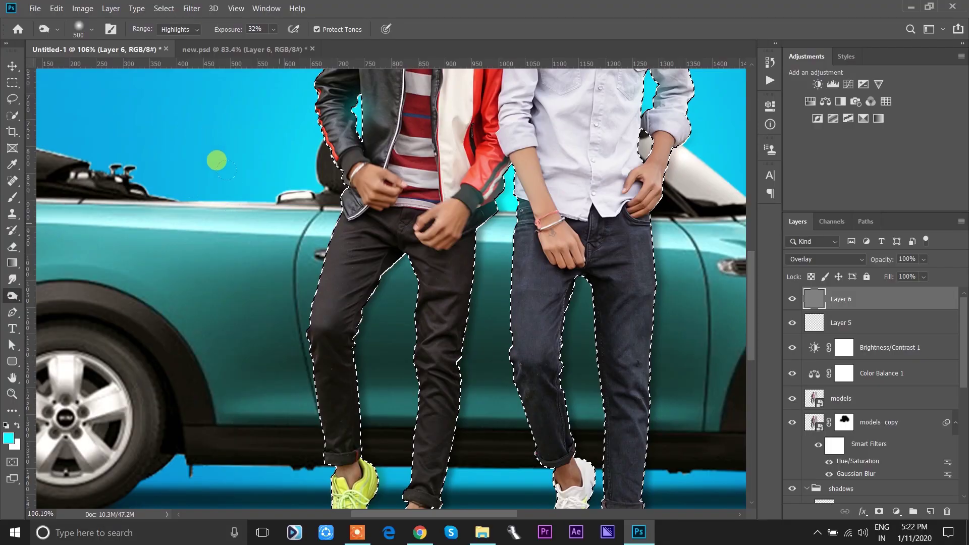
{"action": "scroll", "coordinate": [298, 202], "scroll_direction": "up", "scroll_amount": 3}
{"action": "scroll", "coordinate": [299, 203], "scroll_direction": "up", "scroll_amount": 2}
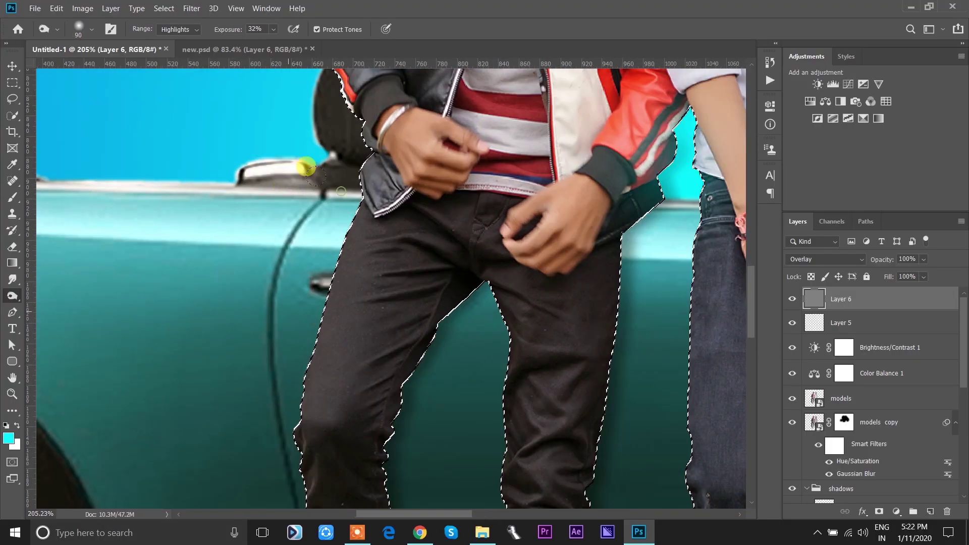
{"action": "key", "text": "bracketleft"}
{"action": "key", "text": "bracketleft"}
{"action": "key", "text": "bracketleft"}
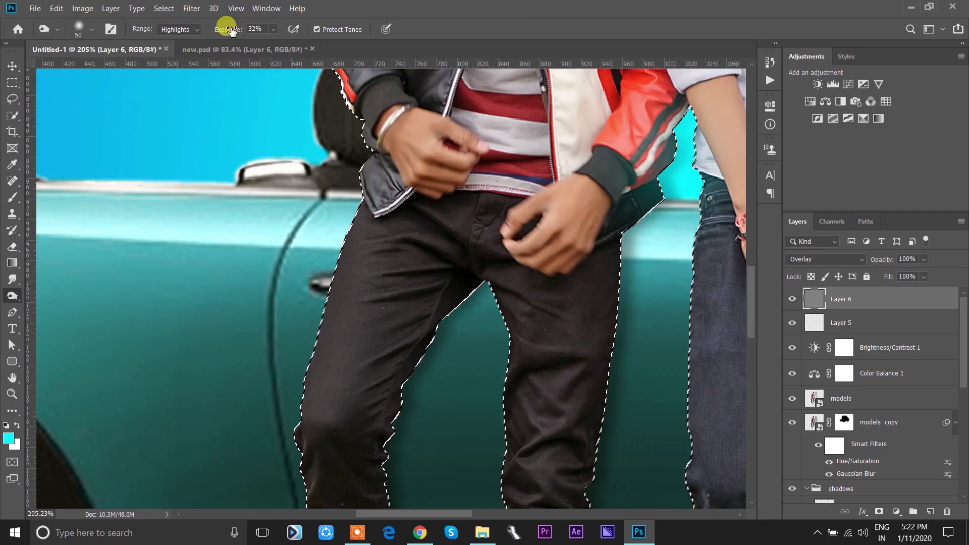
{"action": "left_click", "coordinate": [296, 313]}
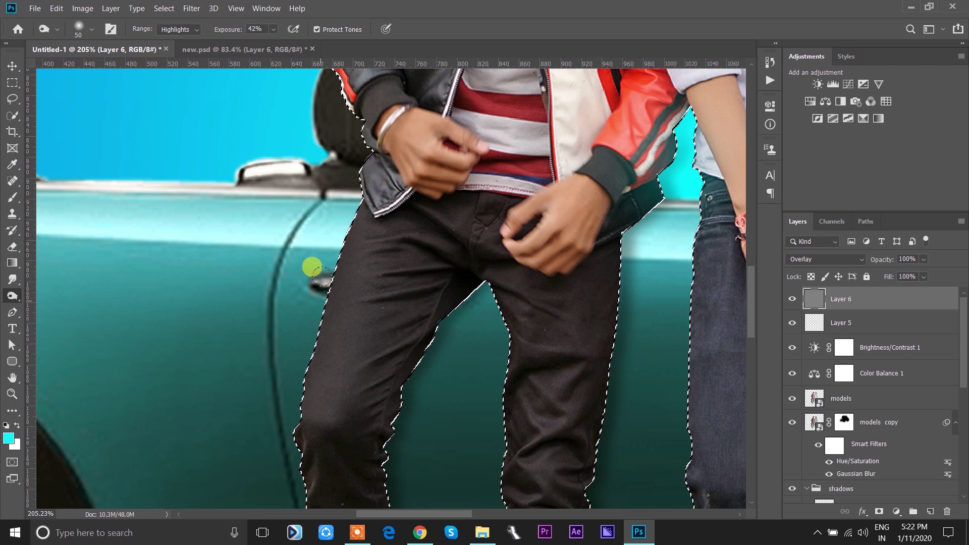
{"action": "scroll", "coordinate": [277, 333], "scroll_direction": "down", "scroll_amount": 4}
{"action": "scroll", "coordinate": [275, 325], "scroll_direction": "down", "scroll_amount": 1}
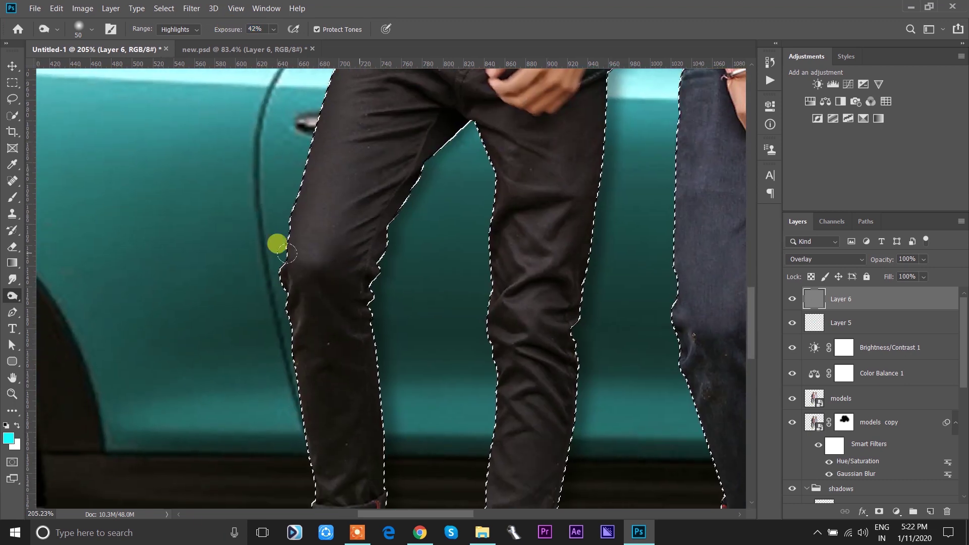
{"action": "scroll", "coordinate": [303, 457], "scroll_direction": "down", "scroll_amount": 4}
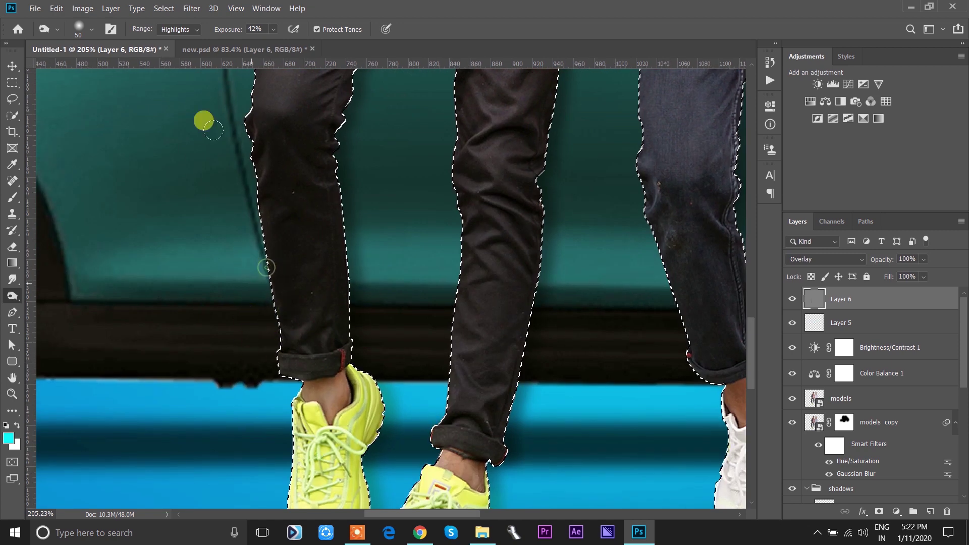
{"action": "left_click", "coordinate": [177, 30]}
{"action": "left_click", "coordinate": [179, 49]}
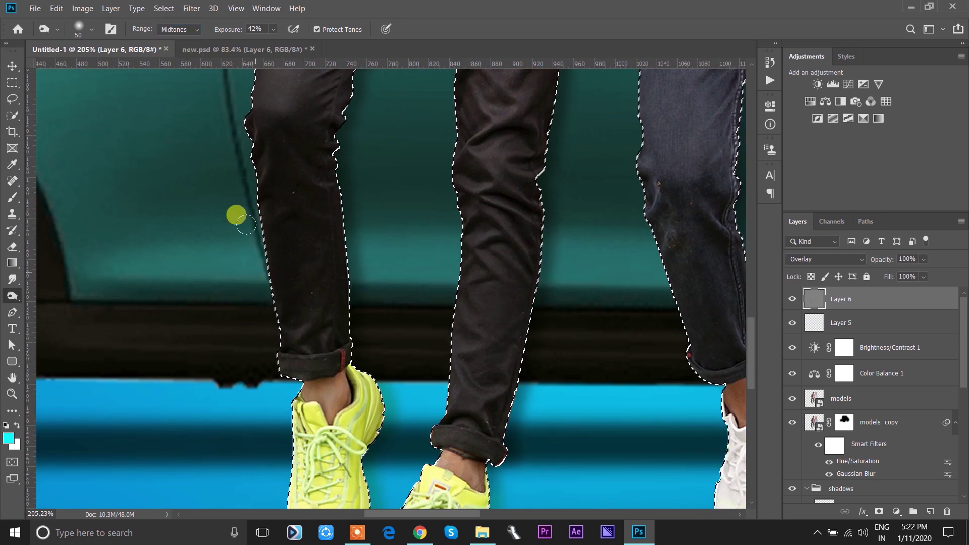
Step: Brighten spots near the yellow shoe's laces and darken along the dark pant leg
{"action": "left_click_drag", "start_coordinate": [275, 442], "coordinate": [263, 168]}
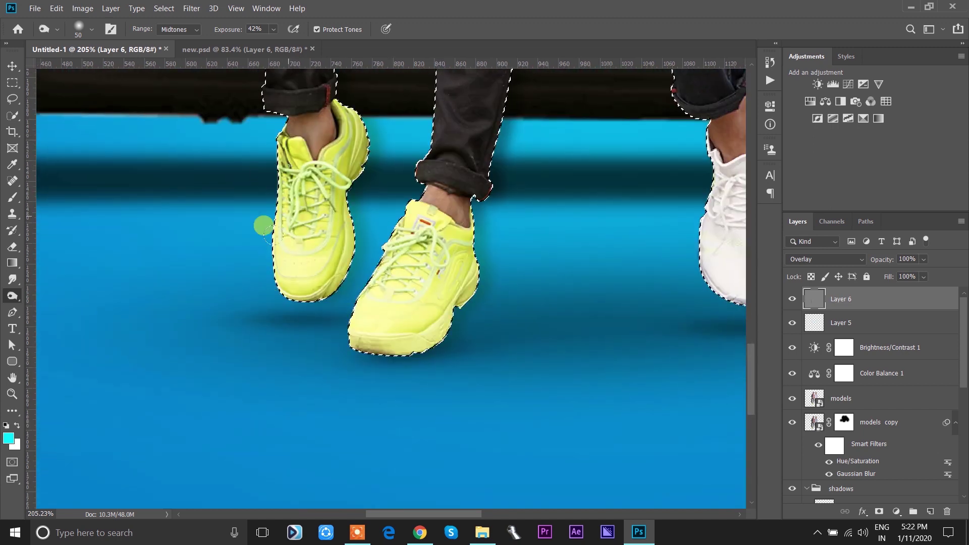
{"action": "key", "text": "bracketright"}
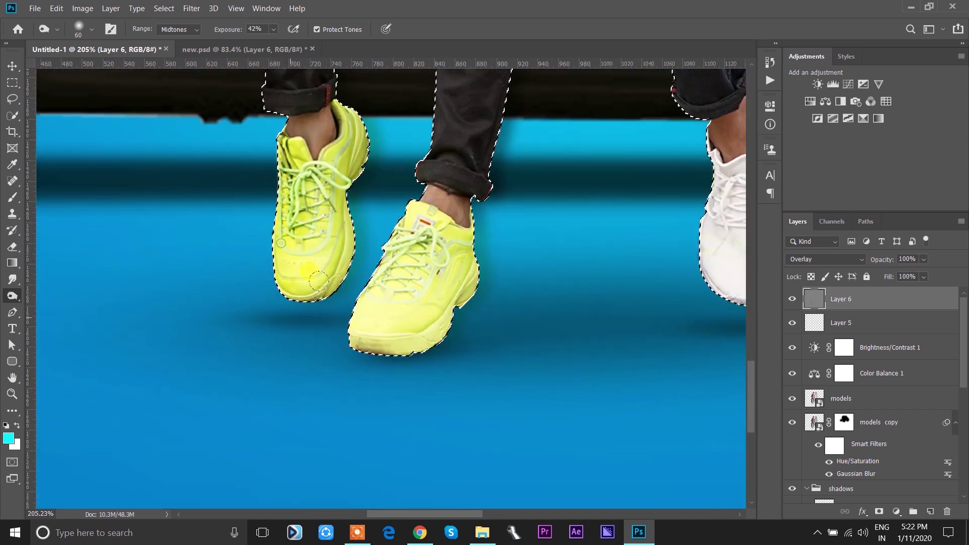
{"action": "left_click", "coordinate": [346, 188]}
{"action": "key", "text": "bracketleft"}
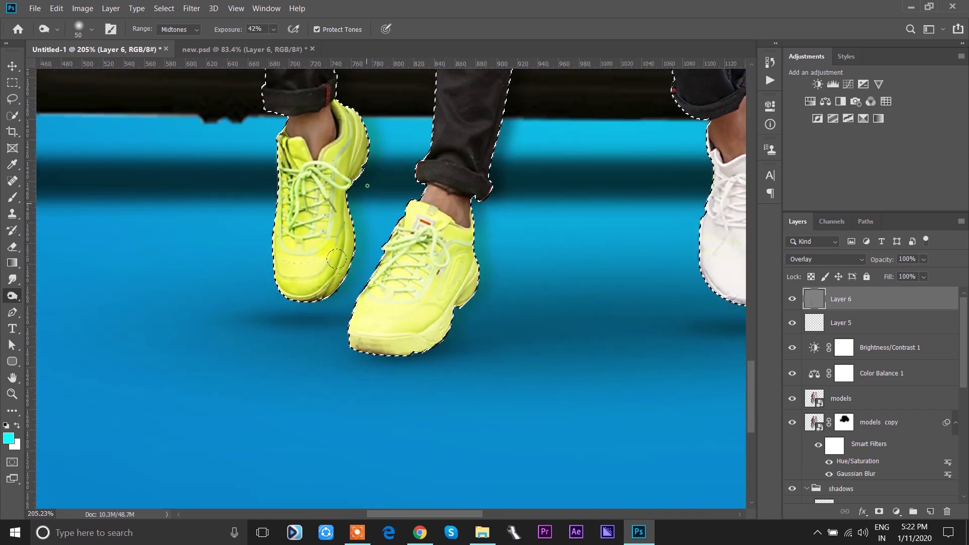
{"action": "left_click", "coordinate": [340, 206]}
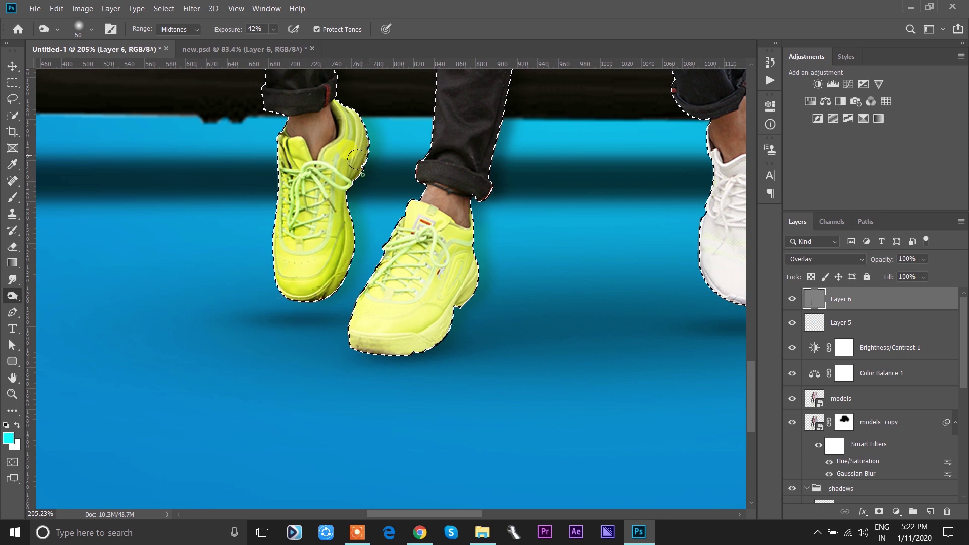
{"action": "scroll", "coordinate": [356, 126], "scroll_direction": "up", "scroll_amount": 3}
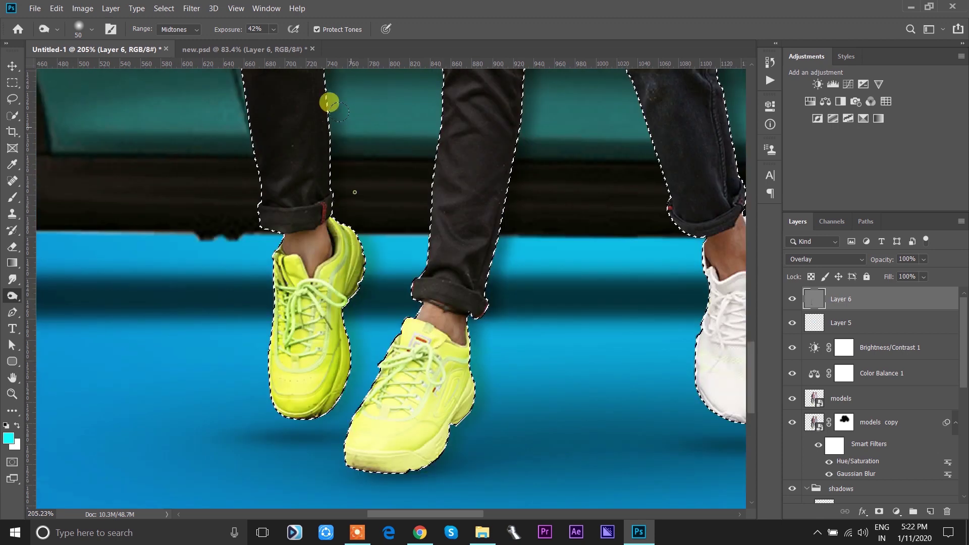
{"action": "scroll", "coordinate": [330, 114], "scroll_direction": "up", "scroll_amount": 3}
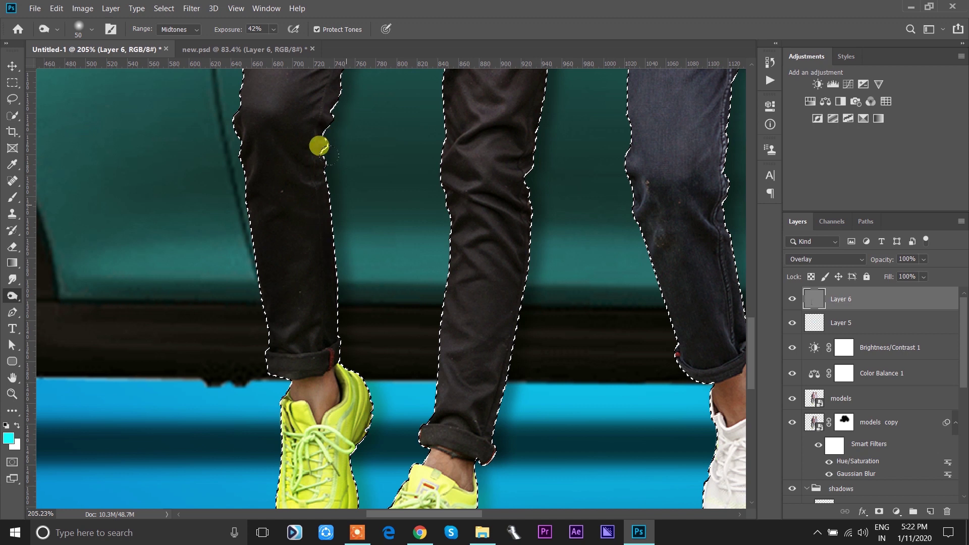
{"action": "scroll", "coordinate": [321, 253], "scroll_direction": "up", "scroll_amount": 5}
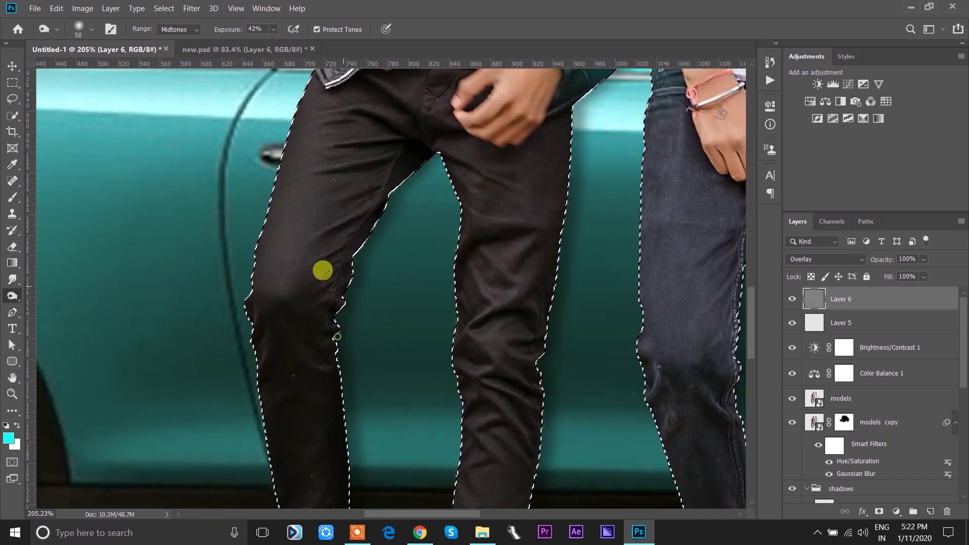
{"action": "left_click_drag", "start_coordinate": [330, 277], "coordinate": [410, 129]}
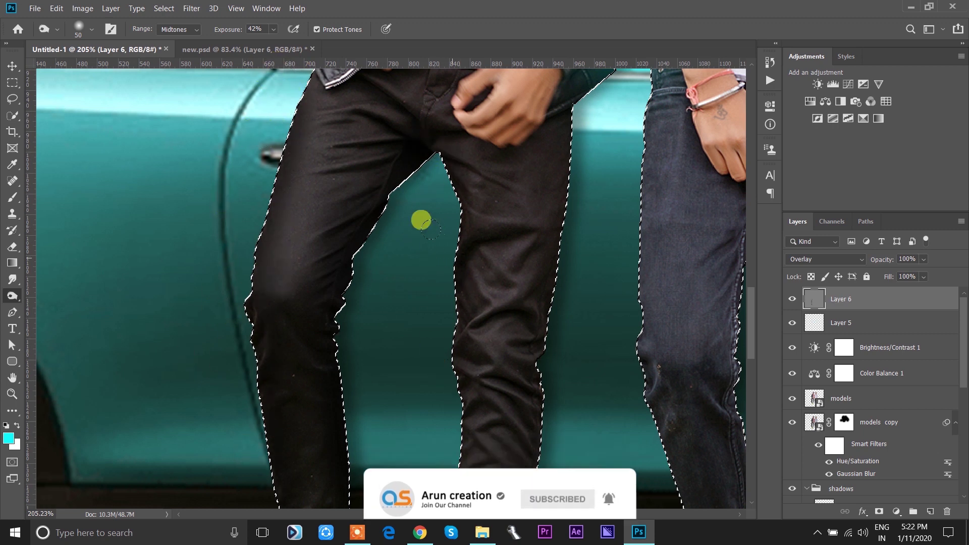
Step: Lighten the edge along the jeans' seam above the white shoes
{"action": "left_click_drag", "start_coordinate": [441, 376], "coordinate": [417, 159]}
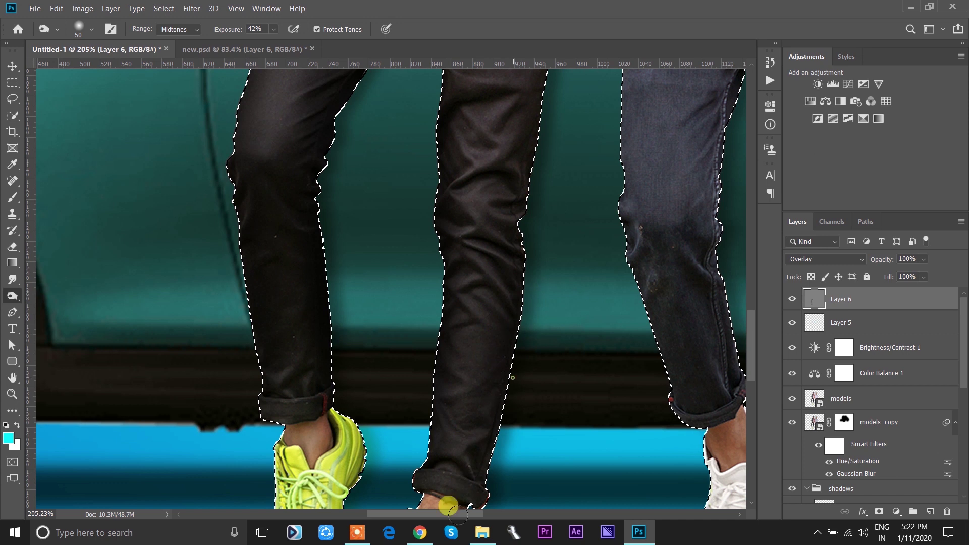
{"action": "left_click_drag", "start_coordinate": [461, 377], "coordinate": [414, 217]}
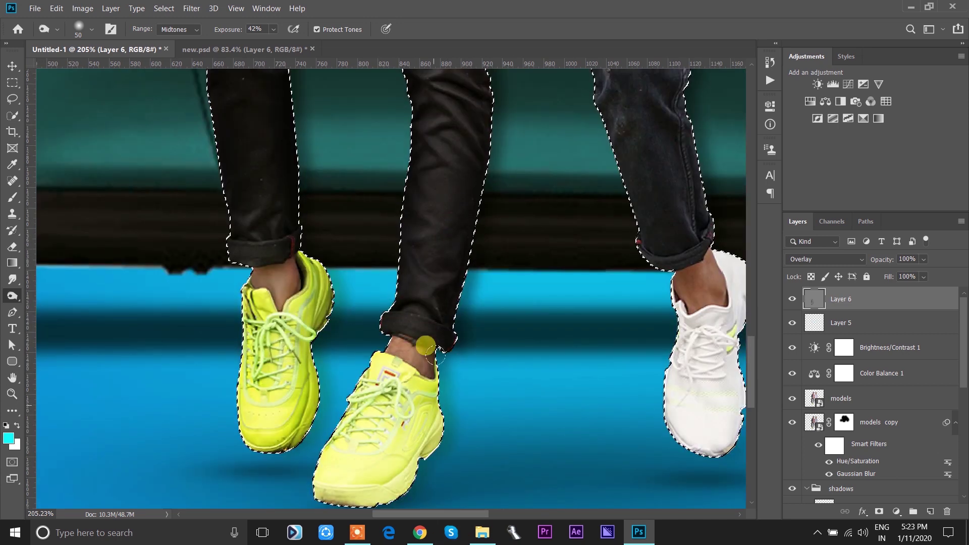
{"action": "left_click_drag", "start_coordinate": [469, 282], "coordinate": [393, 497]}
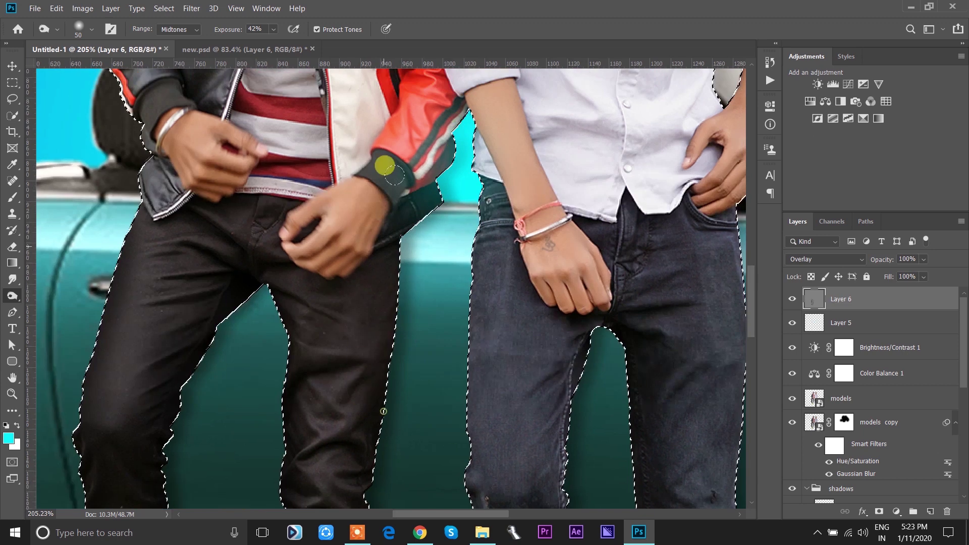
{"action": "left_click", "coordinate": [415, 190]}
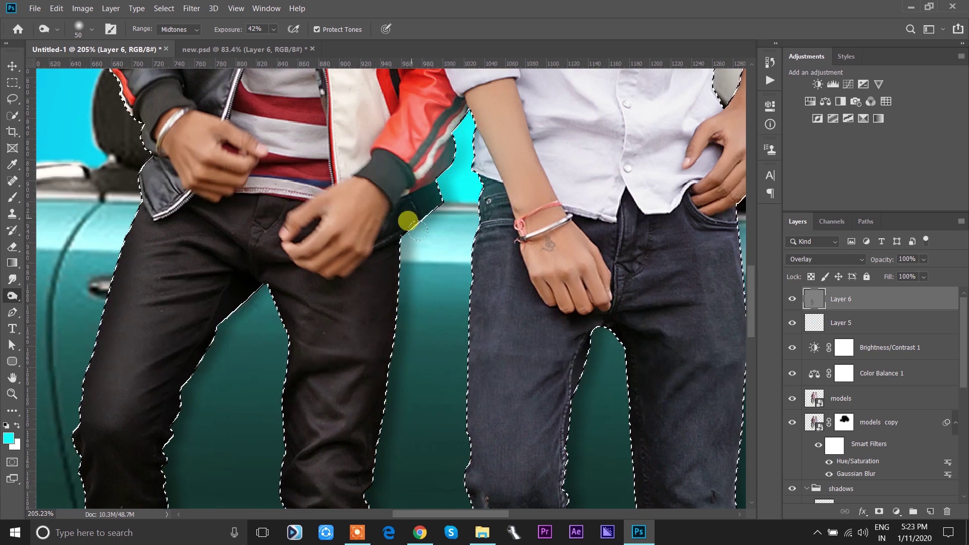
{"action": "scroll", "coordinate": [444, 111], "scroll_direction": "down", "scroll_amount": 5}
{"action": "scroll", "coordinate": [443, 147], "scroll_direction": "up", "scroll_amount": 6}
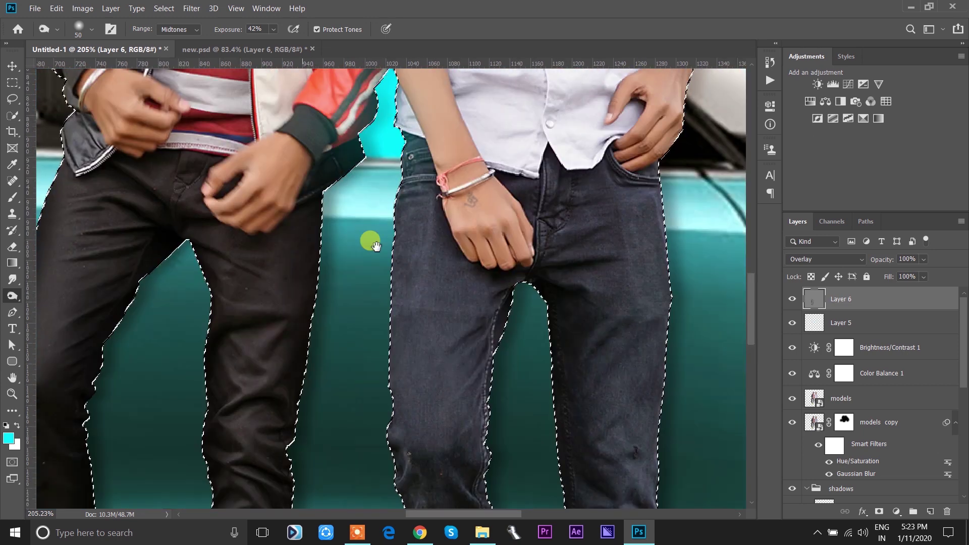
{"action": "mouse_move", "coordinate": [399, 465]}
{"action": "left_mouse_down"}
{"action": "mouse_move", "coordinate": [354, 280]}
{"action": "mouse_move", "coordinate": [335, 299]}
{"action": "left_mouse_up"}
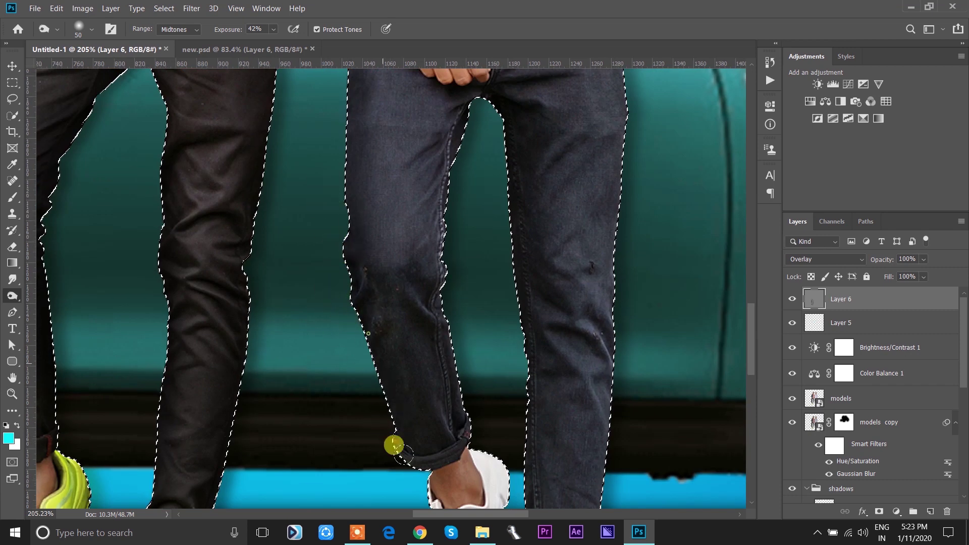
{"action": "scroll", "coordinate": [353, 323], "scroll_direction": "down", "scroll_amount": 4}
{"action": "scroll", "coordinate": [342, 277], "scroll_direction": "right", "scroll_amount": 2}
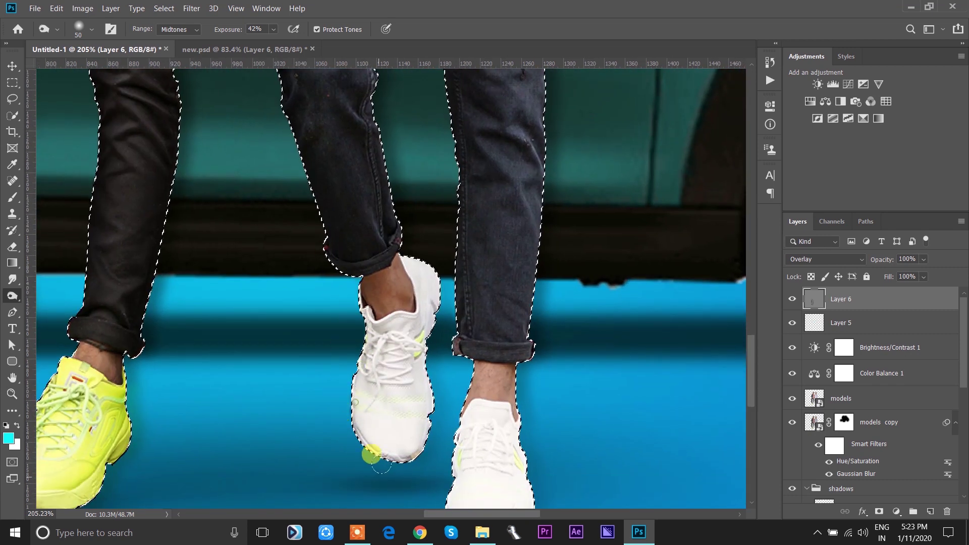
{"action": "left_click_drag", "start_coordinate": [439, 265], "coordinate": [410, 347]}
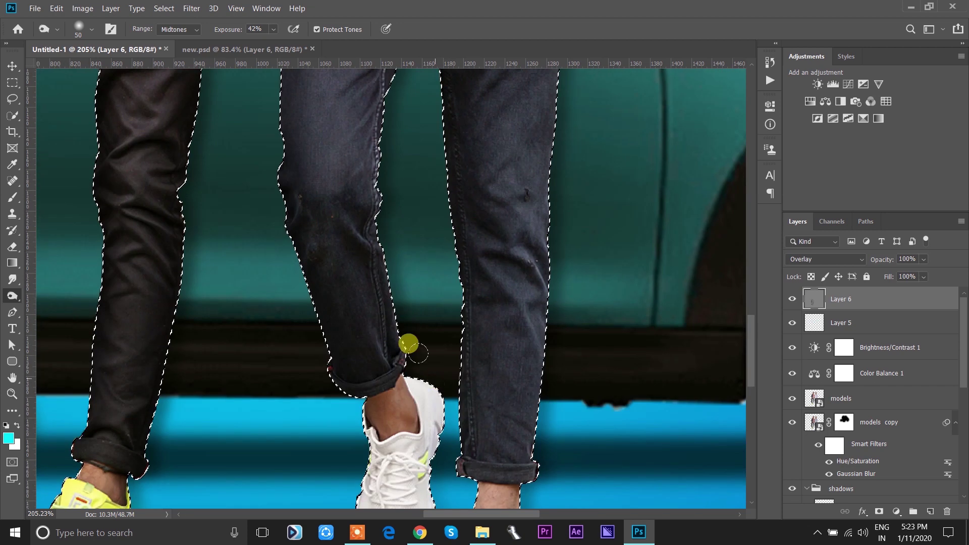
{"action": "left_click_drag", "start_coordinate": [395, 314], "coordinate": [379, 277]}
{"action": "mouse_move", "coordinate": [379, 217]}
{"action": "left_mouse_down"}
{"action": "mouse_move", "coordinate": [372, 310]}
{"action": "mouse_move", "coordinate": [408, 416]}
{"action": "mouse_move", "coordinate": [401, 288]}
{"action": "mouse_move", "coordinate": [388, 302]}
{"action": "mouse_move", "coordinate": [382, 269]}
{"action": "mouse_move", "coordinate": [418, 193]}
{"action": "left_mouse_up"}
Step: Lighten the blue jeans' edge and the ankle above the white shoe
{"action": "right_click", "coordinate": [408, 416]}
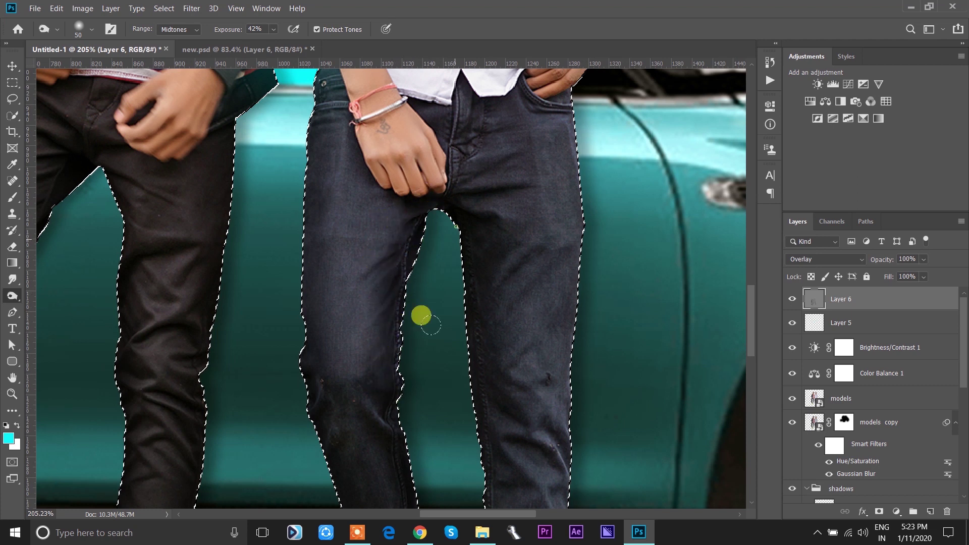
{"action": "left_click_drag", "start_coordinate": [451, 219], "coordinate": [455, 169]}
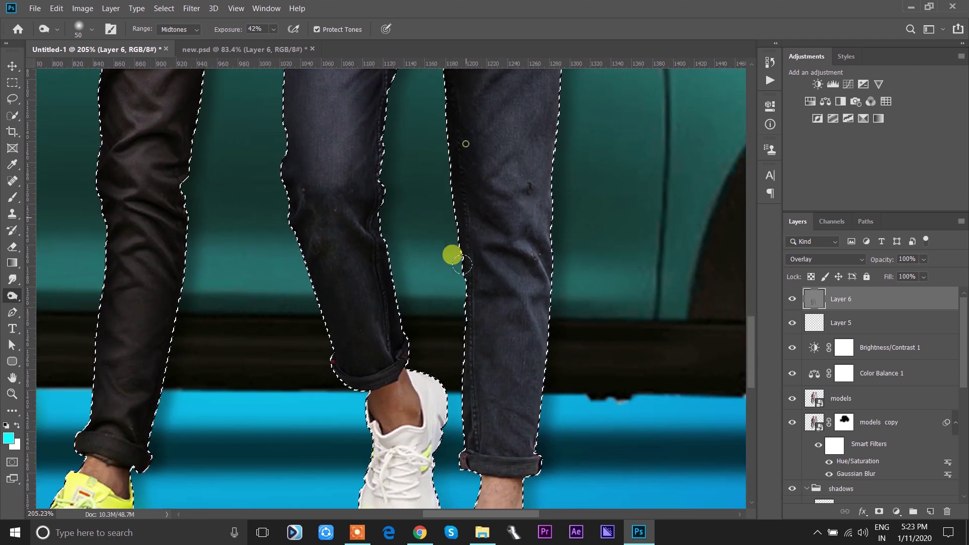
{"action": "mouse_move", "coordinate": [448, 383]}
{"action": "left_mouse_down"}
{"action": "mouse_move", "coordinate": [455, 433]}
{"action": "mouse_move", "coordinate": [414, 305]}
{"action": "left_mouse_up"}
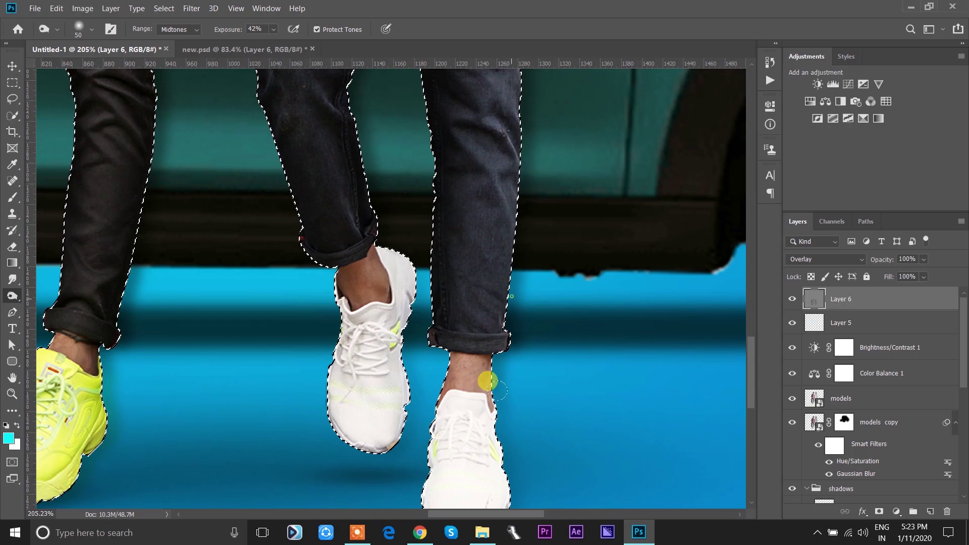
{"action": "left_click_drag", "start_coordinate": [487, 381], "coordinate": [487, 392]}
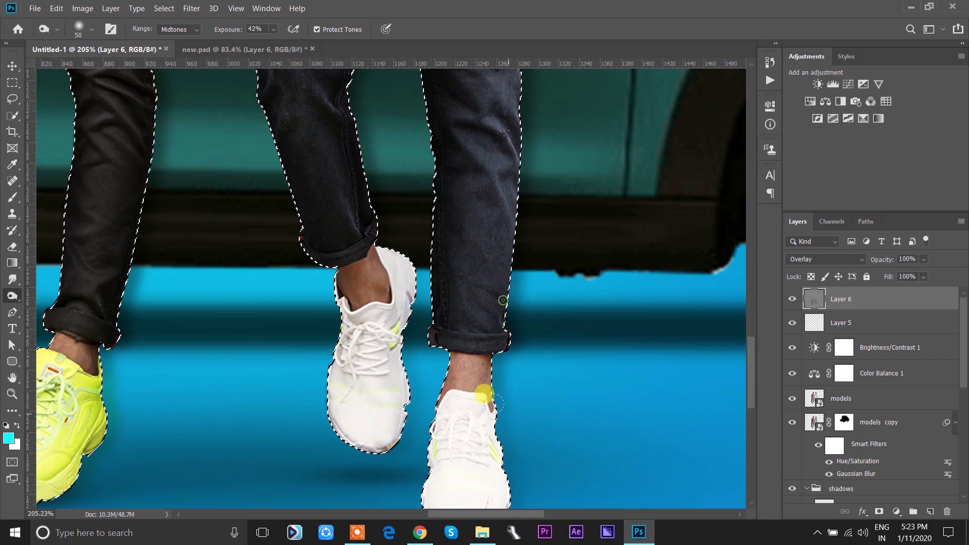
{"action": "left_click_drag", "start_coordinate": [499, 453], "coordinate": [467, 383]}
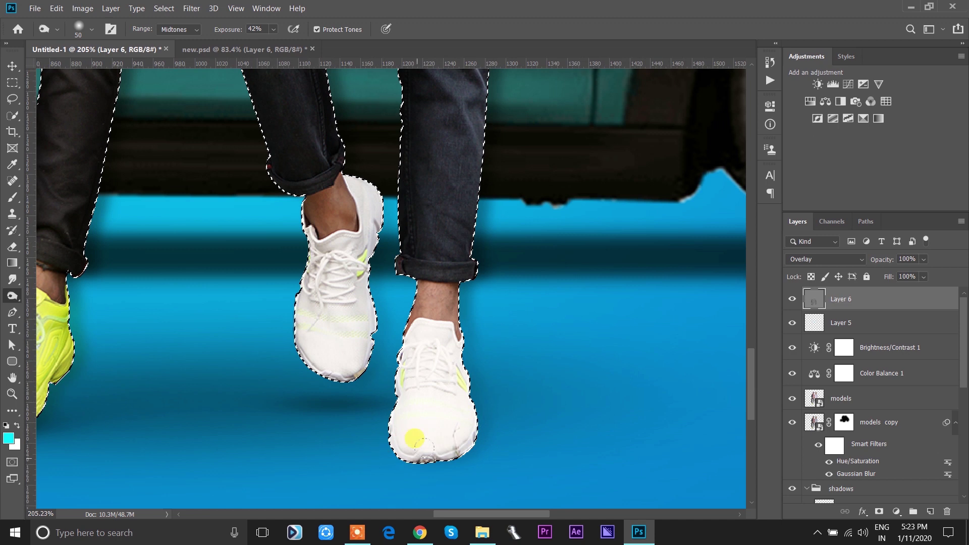
{"action": "scroll", "coordinate": [392, 496], "scroll_direction": "up", "scroll_amount": 5}
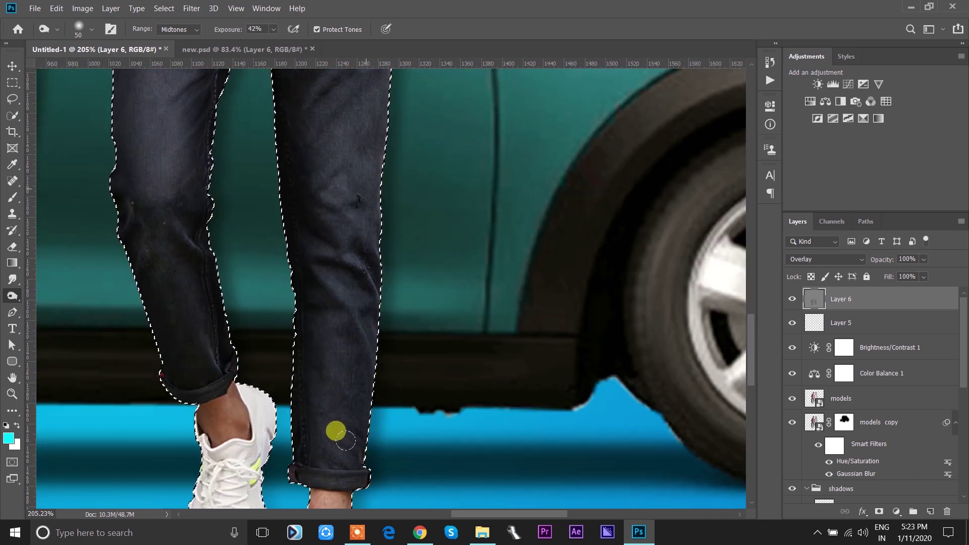
{"action": "left_click_drag", "start_coordinate": [354, 87], "coordinate": [346, 372]}
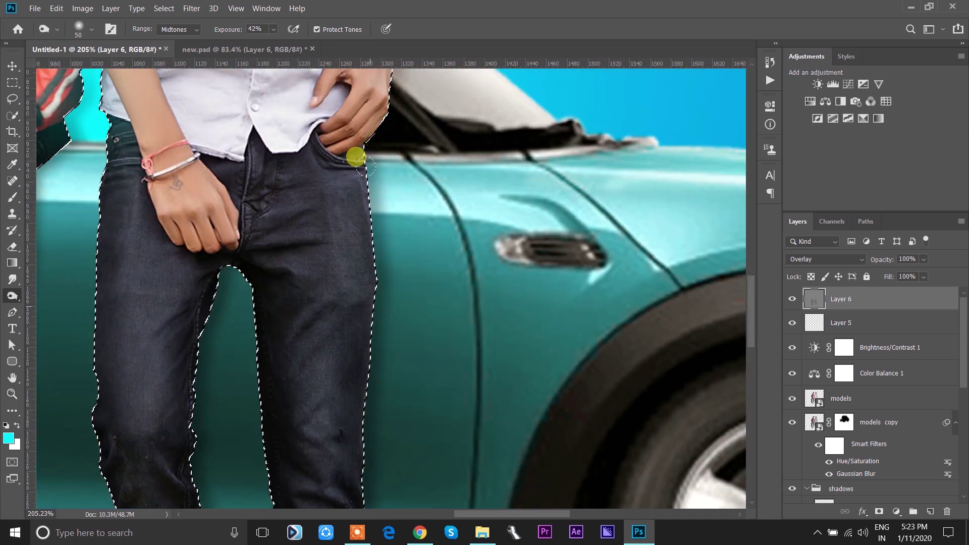
Step: Show the Layer 6 overlay again and dodge the jacket sleeve lighter
{"action": "scroll", "coordinate": [368, 161], "scroll_direction": "up", "scroll_amount": 5}
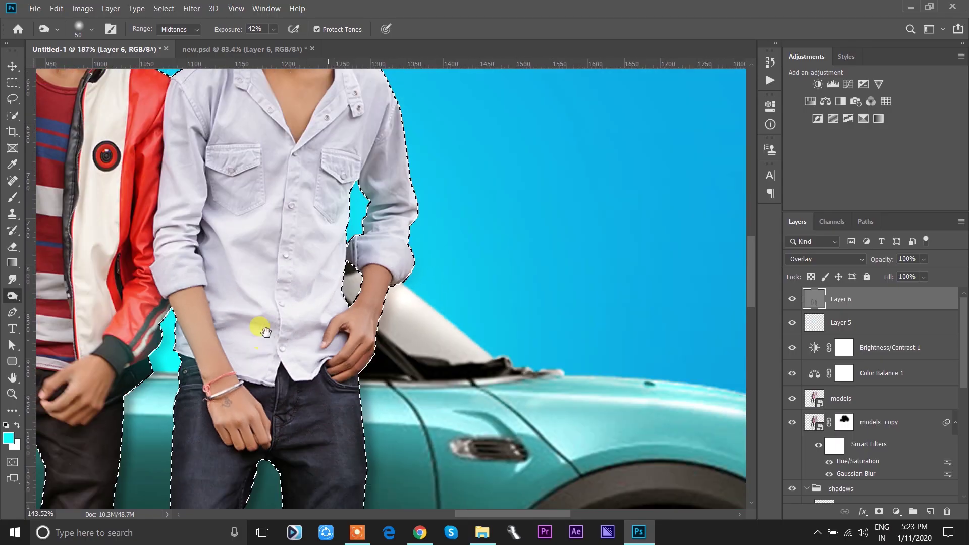
{"action": "scroll", "coordinate": [267, 346], "scroll_direction": "down", "scroll_amount": 3}
{"action": "scroll", "coordinate": [469, 168], "scroll_direction": "down", "scroll_amount": 3}
{"action": "left_click", "coordinate": [792, 300]}
{"action": "scroll", "coordinate": [324, 212], "scroll_direction": "up", "scroll_amount": 3}
{"action": "scroll", "coordinate": [353, 303], "scroll_direction": "up", "scroll_amount": 3}
{"action": "left_click_drag", "start_coordinate": [343, 273], "coordinate": [457, 296]}
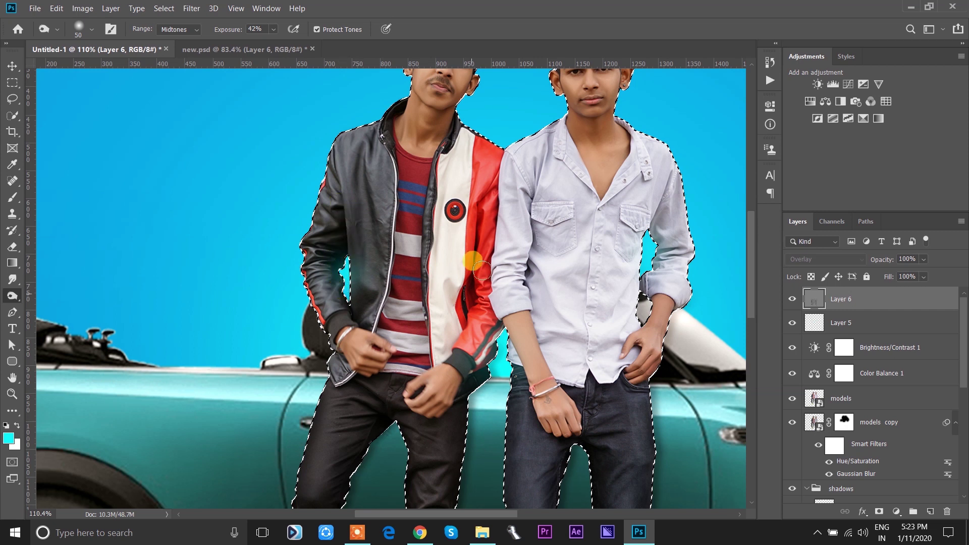
{"action": "scroll", "coordinate": [444, 356], "scroll_direction": "down", "scroll_amount": 3}
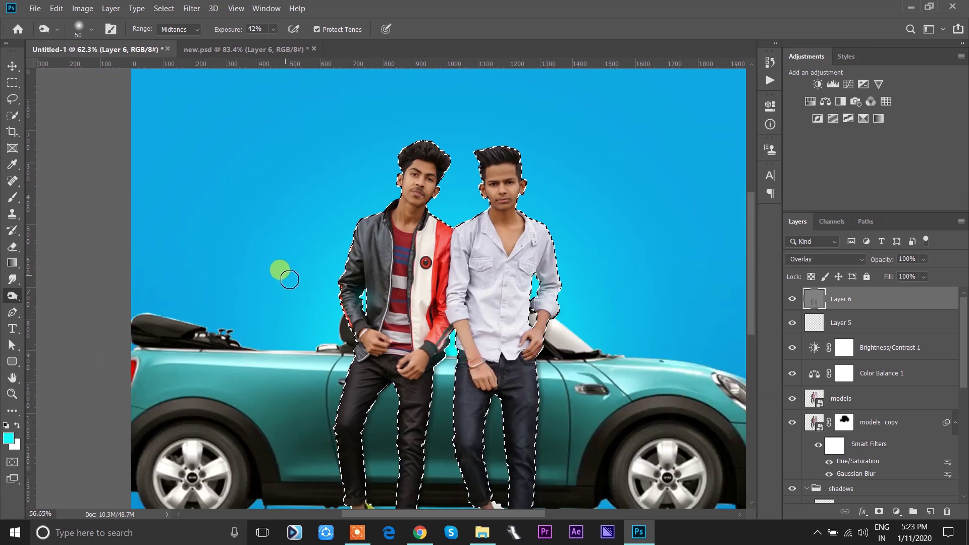
Step: Switch to the Dodge Tool (Highlights, 14% exposure) with a 35 brush
{"action": "right_click", "coordinate": [12, 296]}
{"action": "left_click", "coordinate": [65, 295]}
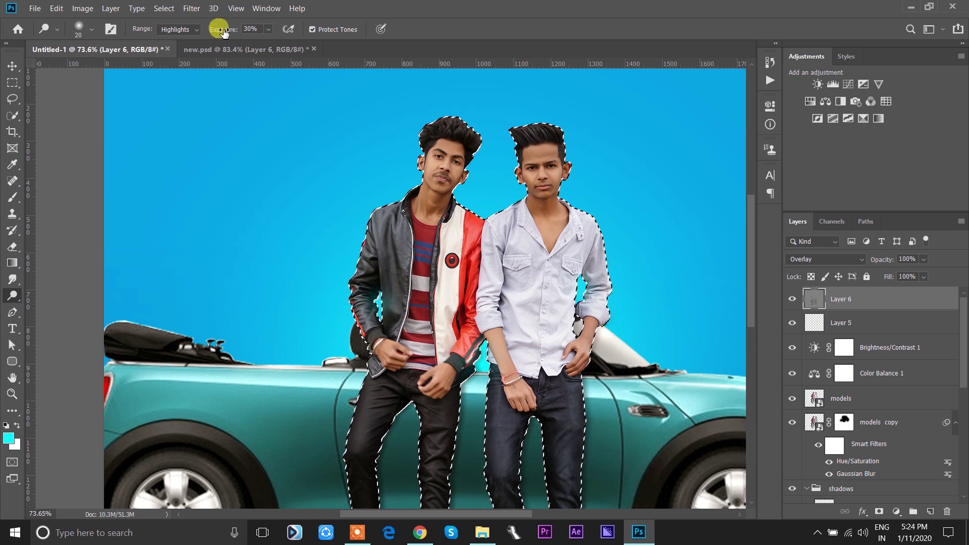
{"action": "scroll", "coordinate": [390, 210], "scroll_direction": "up", "scroll_amount": 2}
{"action": "scroll", "coordinate": [405, 225], "scroll_direction": "up", "scroll_amount": 3}
{"action": "scroll", "coordinate": [412, 379], "scroll_direction": "up", "scroll_amount": 3}
{"action": "key", "text": "bracketright"}
{"action": "key", "text": "bracketright"}
{"action": "key", "text": "bracketright"}
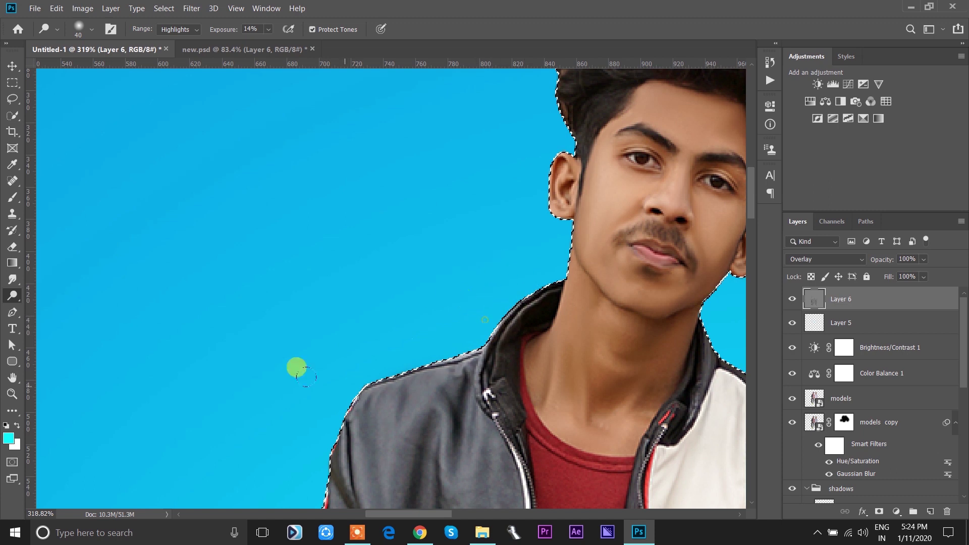
{"action": "key", "text": "bracketleft"}
Step: Dodge the left model's leather jacket along its shoulder, left edge and lower edge
{"action": "left_click_drag", "start_coordinate": [454, 332], "coordinate": [428, 339]}
{"action": "scroll", "coordinate": [422, 280], "scroll_direction": "down", "scroll_amount": 3}
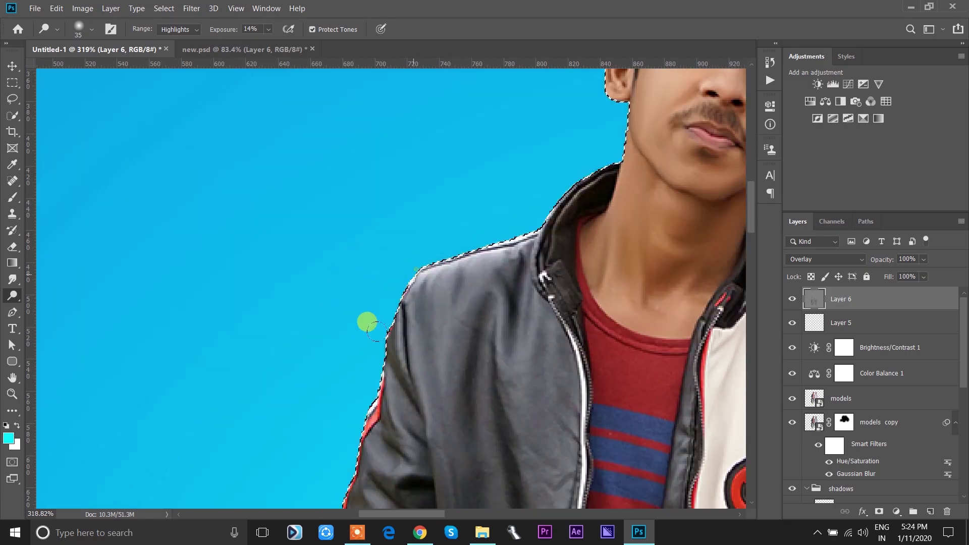
{"action": "scroll", "coordinate": [370, 241], "scroll_direction": "down", "scroll_amount": 3}
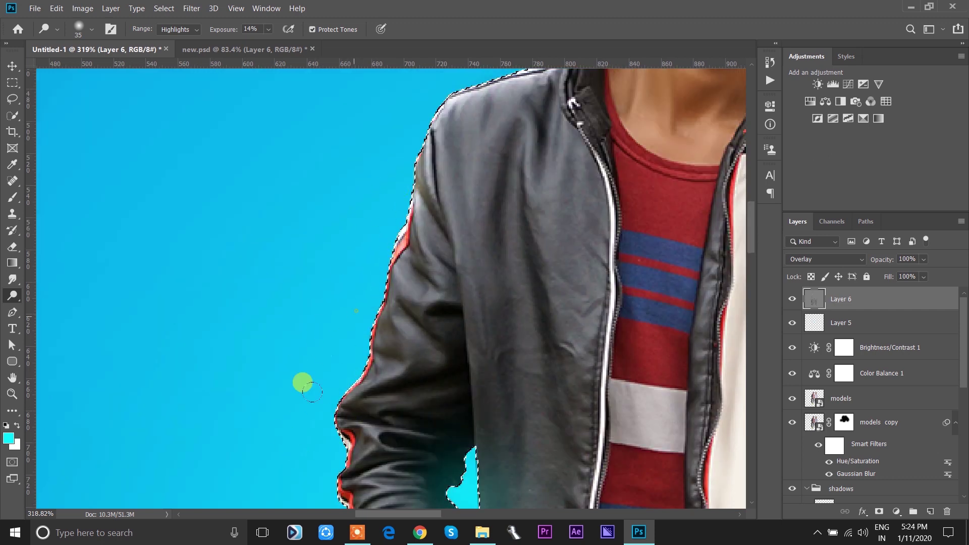
{"action": "left_click_drag", "start_coordinate": [410, 150], "coordinate": [364, 246]}
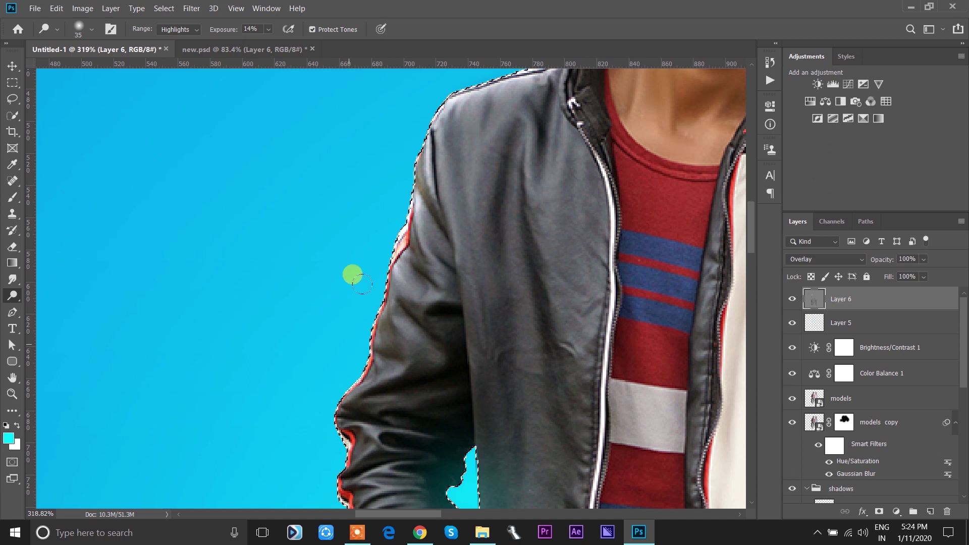
{"action": "mouse_move", "coordinate": [293, 411]}
{"action": "left_mouse_down"}
{"action": "mouse_move", "coordinate": [368, 219]}
{"action": "mouse_move", "coordinate": [382, 370]}
{"action": "left_mouse_up"}
Step: Enlarge the brush to 40 and lighten the grey stripe on the red sleeve
{"action": "scroll", "coordinate": [379, 273], "scroll_direction": "down", "scroll_amount": 5}
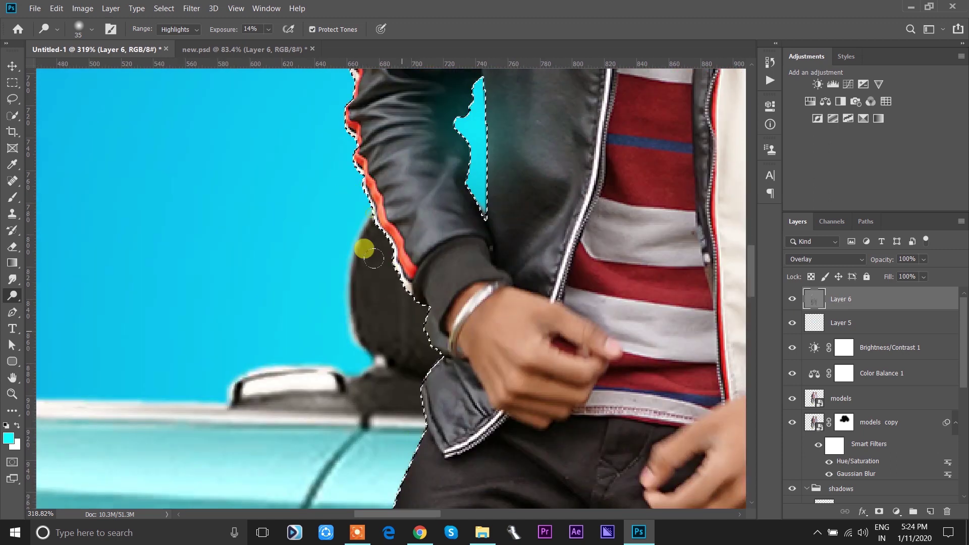
{"action": "scroll", "coordinate": [391, 323], "scroll_direction": "down", "scroll_amount": 5}
{"action": "scroll", "coordinate": [396, 327], "scroll_direction": "up", "scroll_amount": 5}
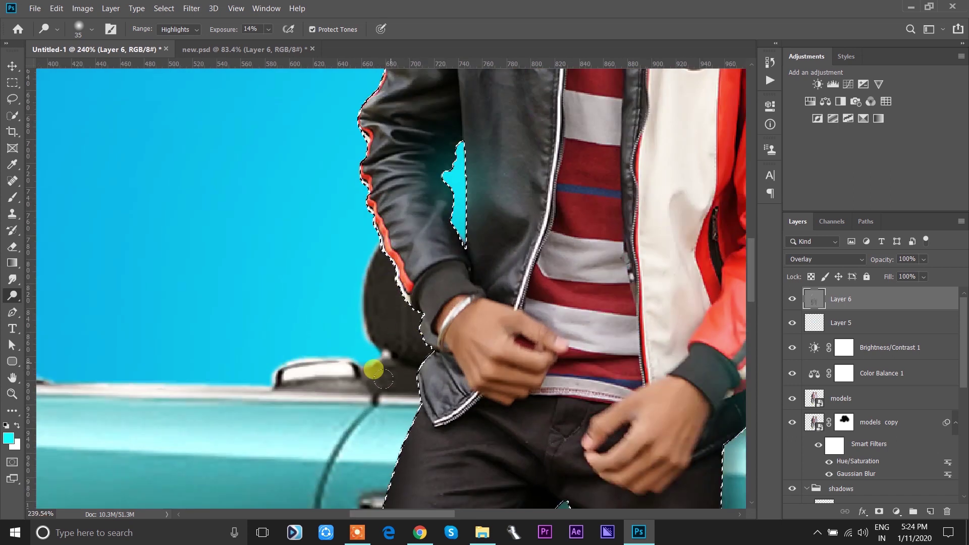
{"action": "scroll", "coordinate": [414, 323], "scroll_direction": "down", "scroll_amount": 5}
{"action": "scroll", "coordinate": [422, 271], "scroll_direction": "up", "scroll_amount": 5}
{"action": "key", "text": "bracketright"}
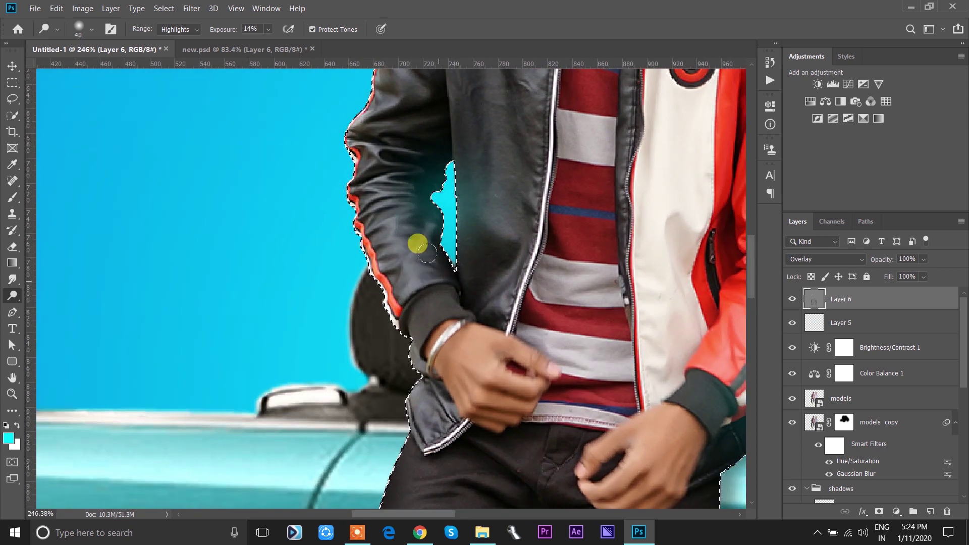
{"action": "scroll", "coordinate": [433, 219], "scroll_direction": "right", "scroll_amount": 3}
{"action": "scroll", "coordinate": [324, 244], "scroll_direction": "right", "scroll_amount": 2}
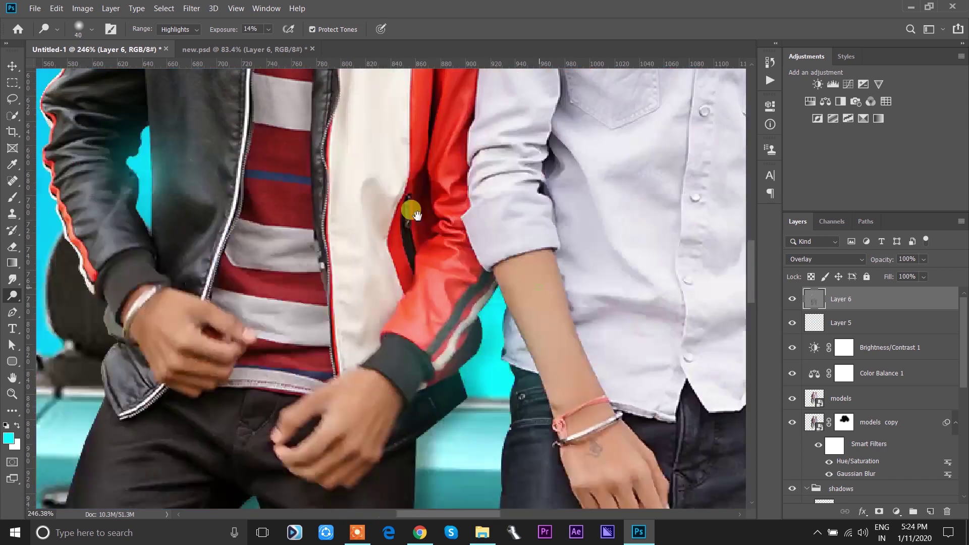
{"action": "left_click_drag", "start_coordinate": [477, 293], "coordinate": [486, 316]}
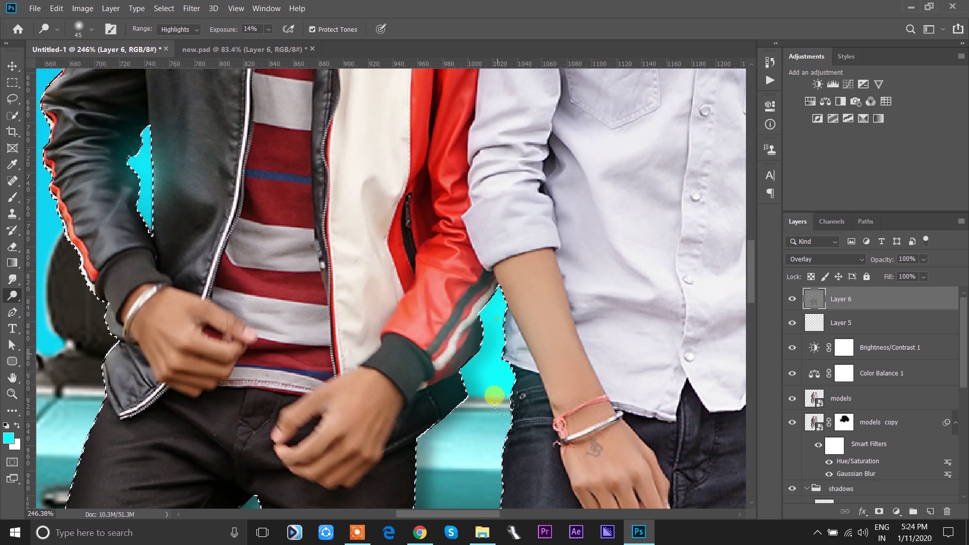
Step: With a 35 brush, dodge the right model's shirt sleeve, shoulder, neck and collar edges
{"action": "scroll", "coordinate": [497, 382], "scroll_direction": "down", "scroll_amount": 5}
{"action": "scroll", "coordinate": [431, 268], "scroll_direction": "up", "scroll_amount": 4}
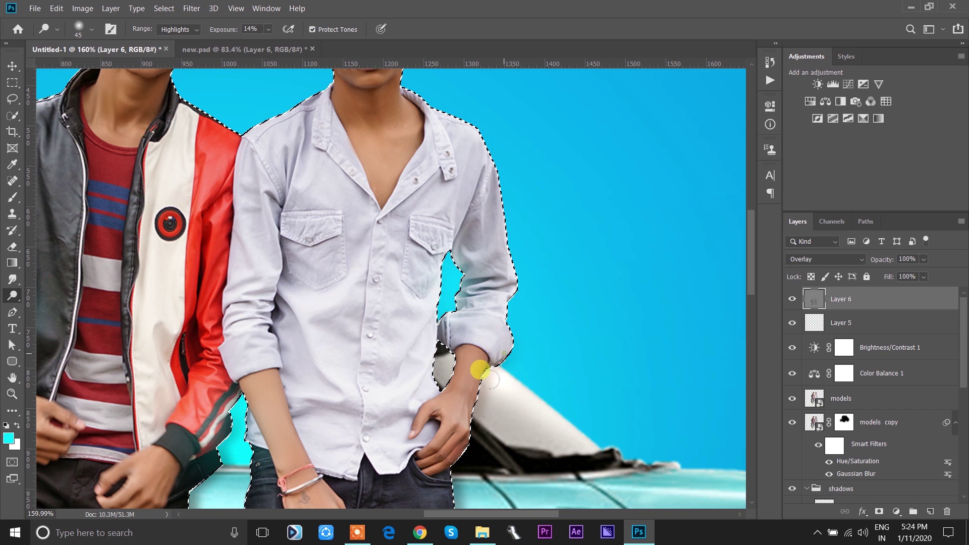
{"action": "scroll", "coordinate": [519, 351], "scroll_direction": "up", "scroll_amount": 3}
{"action": "key", "text": "bracketleft"}
{"action": "scroll", "coordinate": [508, 238], "scroll_direction": "up", "scroll_amount": 3}
{"action": "scroll", "coordinate": [508, 238], "scroll_direction": "left", "scroll_amount": 3}
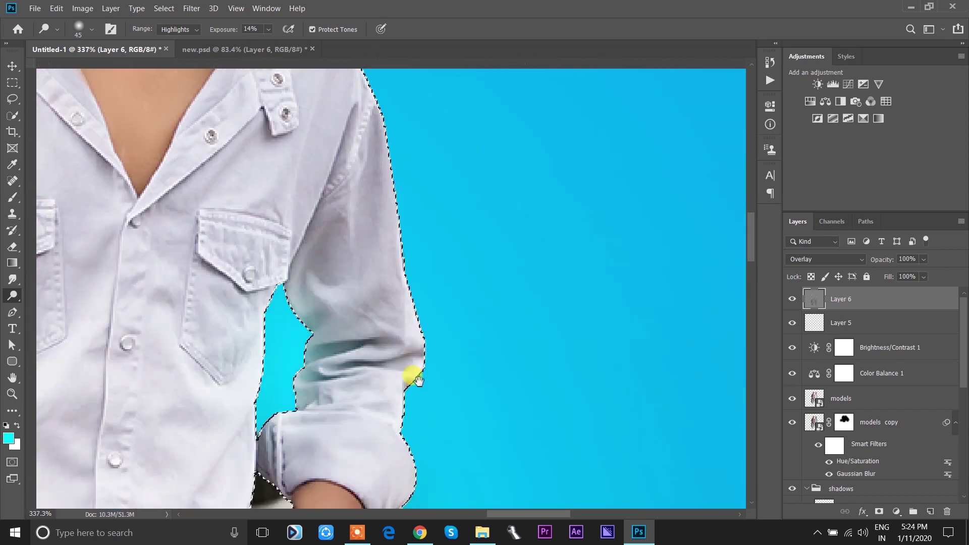
{"action": "mouse_move", "coordinate": [382, 164]}
{"action": "left_mouse_down"}
{"action": "mouse_move", "coordinate": [372, 205]}
{"action": "mouse_move", "coordinate": [398, 288]}
{"action": "left_mouse_up"}
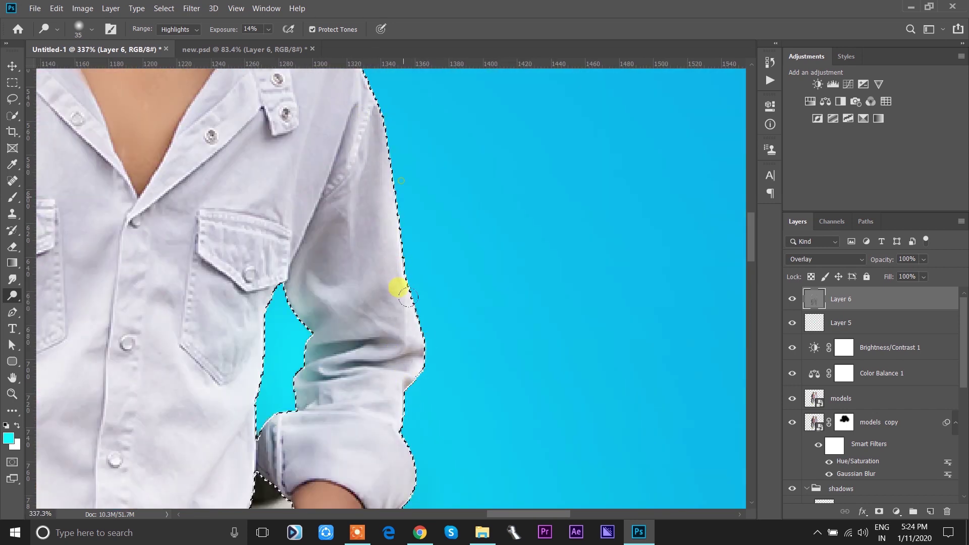
{"action": "scroll", "coordinate": [399, 288], "scroll_direction": "up", "scroll_amount": 5}
{"action": "left_click_drag", "start_coordinate": [461, 444], "coordinate": [451, 400]}
{"action": "left_click_drag", "start_coordinate": [482, 483], "coordinate": [464, 363]}
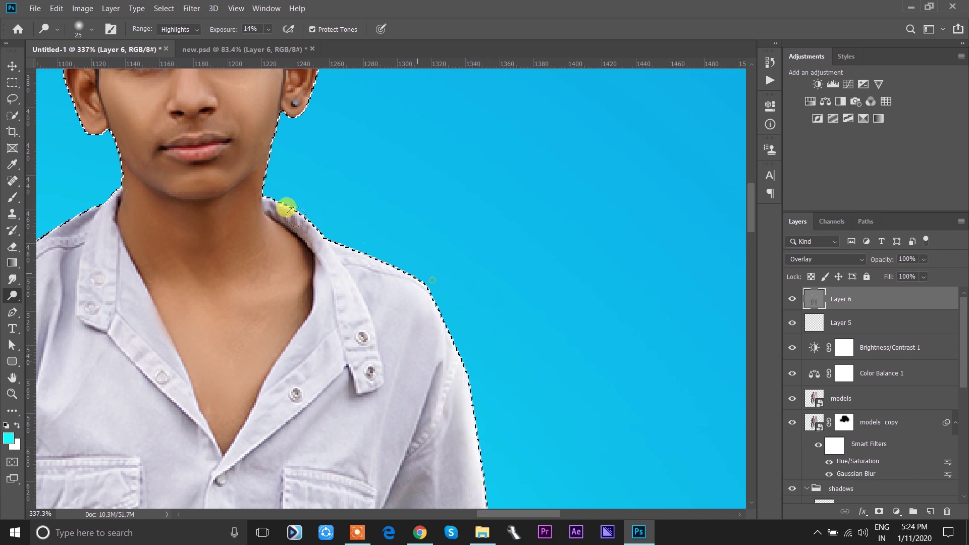
{"action": "mouse_move", "coordinate": [281, 198]}
{"action": "left_mouse_down"}
{"action": "mouse_move", "coordinate": [264, 177]}
{"action": "mouse_move", "coordinate": [370, 252]}
{"action": "left_mouse_up"}
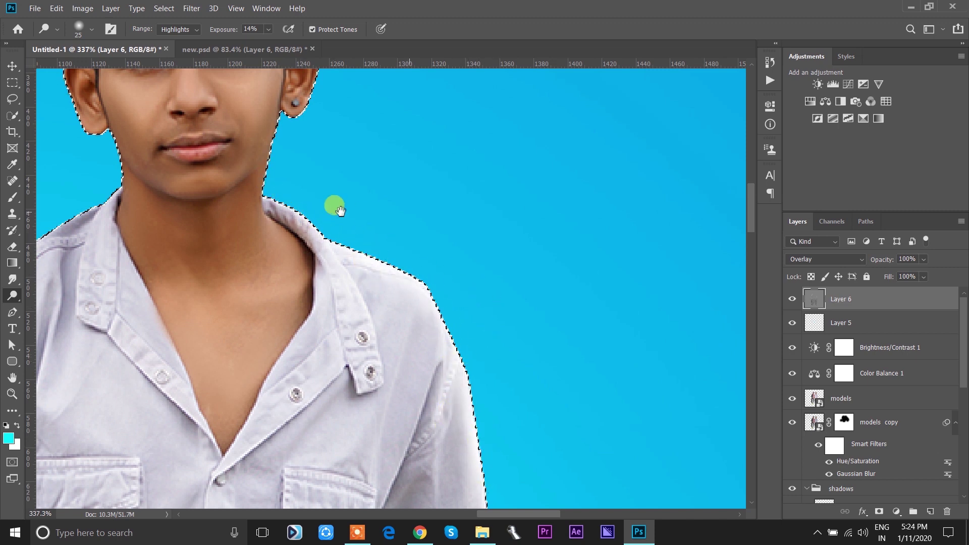
{"action": "scroll", "coordinate": [340, 211], "scroll_direction": "up", "scroll_amount": 3}
Step: Raise Dodge exposure to 29% and lighten the cheek, ear and hair edges
{"action": "left_click_drag", "start_coordinate": [212, 29], "coordinate": [227, 29]}
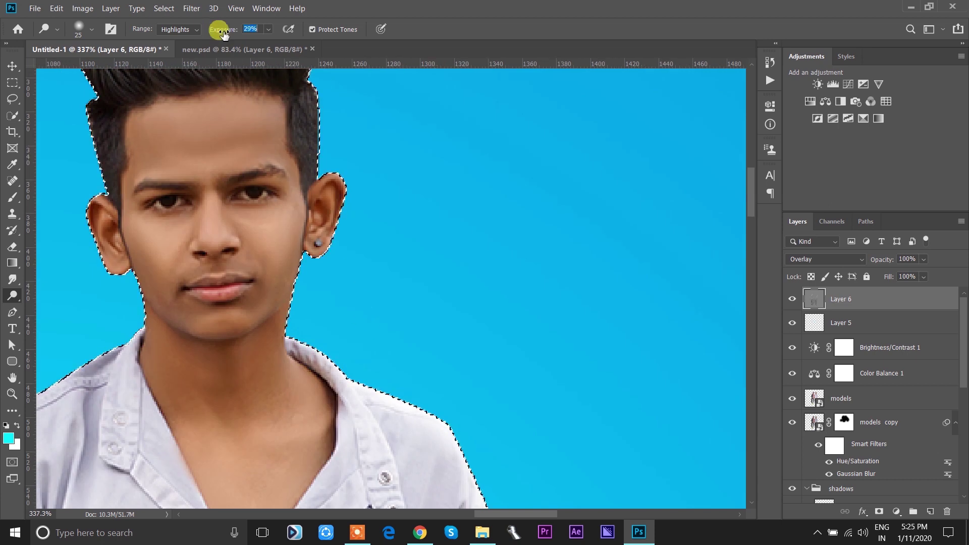
{"action": "key", "text": "bracketright"}
{"action": "left_click", "coordinate": [287, 273]}
{"action": "left_click_drag", "start_coordinate": [294, 275], "coordinate": [324, 184]}
{"action": "scroll", "coordinate": [353, 227], "scroll_direction": "up", "scroll_amount": 3}
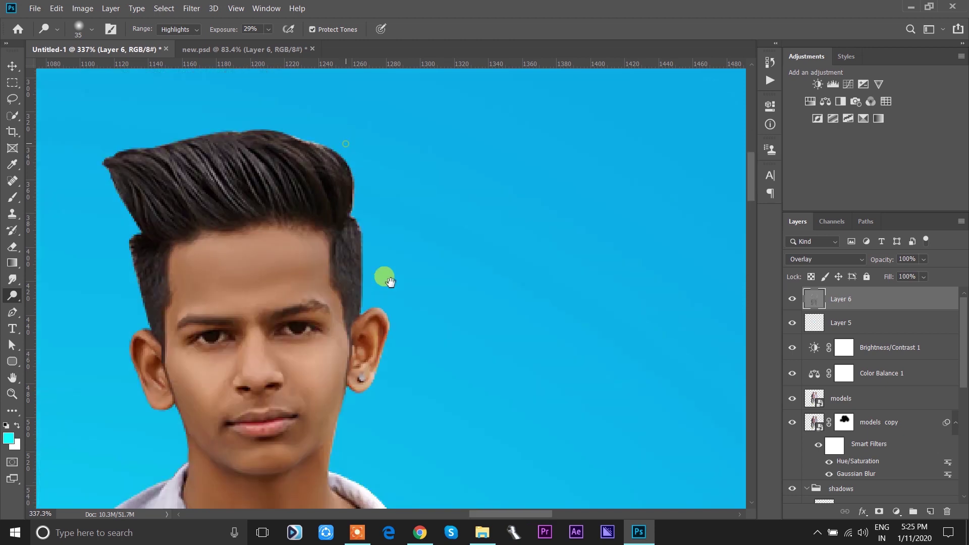
{"action": "left_click_drag", "start_coordinate": [342, 255], "coordinate": [340, 158]}
Step: Lighten the second model's ear, neck and collar edges, undoing one stray stroke
{"action": "left_click_drag", "start_coordinate": [271, 183], "coordinate": [472, 104]}
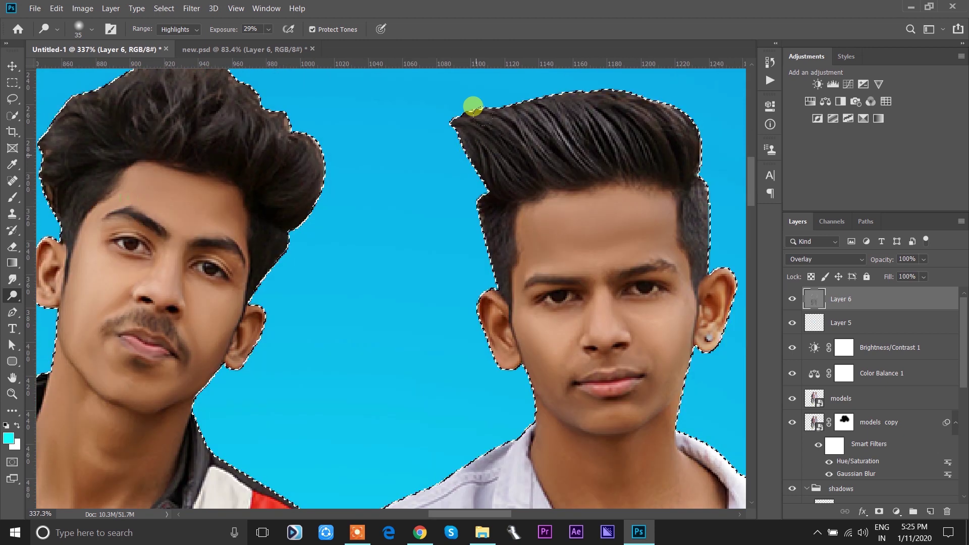
{"action": "scroll", "coordinate": [467, 179], "scroll_direction": "down", "scroll_amount": 3}
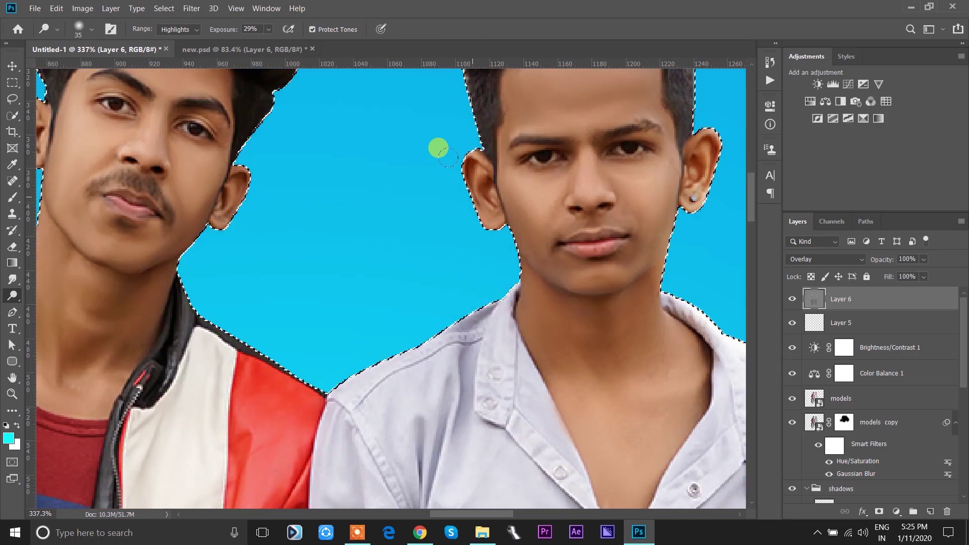
{"action": "left_click_drag", "start_coordinate": [452, 180], "coordinate": [492, 292]}
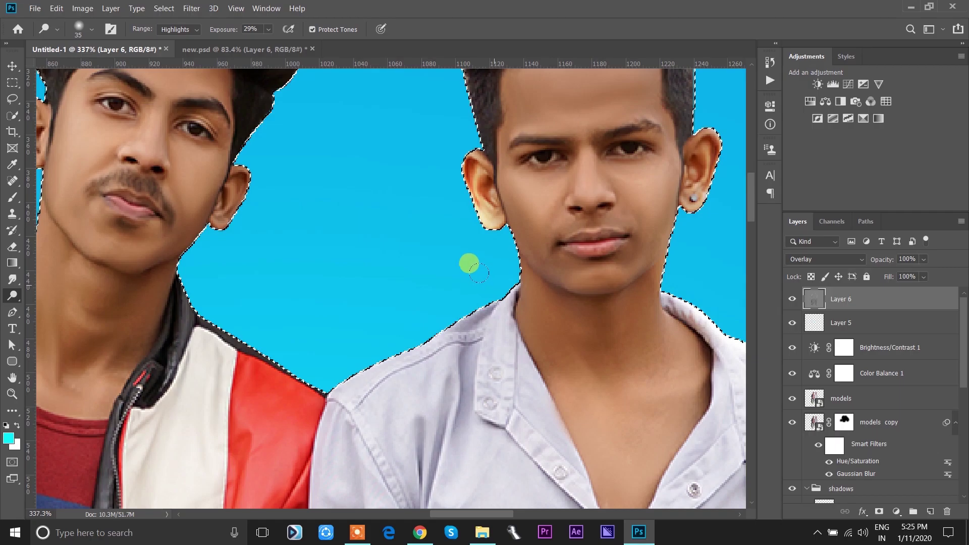
{"action": "key", "text": "ctrl+z"}
{"action": "left_click_drag", "start_coordinate": [472, 210], "coordinate": [323, 352]}
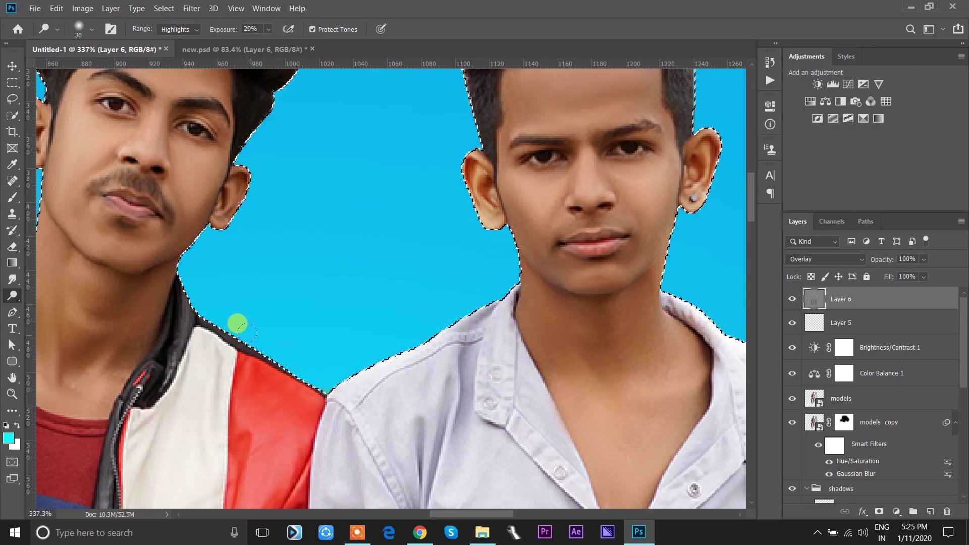
{"action": "mouse_move", "coordinate": [288, 351]}
{"action": "left_mouse_down"}
{"action": "mouse_move", "coordinate": [171, 284]}
{"action": "mouse_move", "coordinate": [373, 400]}
{"action": "left_mouse_up"}
Step: Lighten the jaw and ear-to-collar edges, then switch to the Move Tool
{"action": "scroll", "coordinate": [263, 338], "scroll_direction": "down", "scroll_amount": 3}
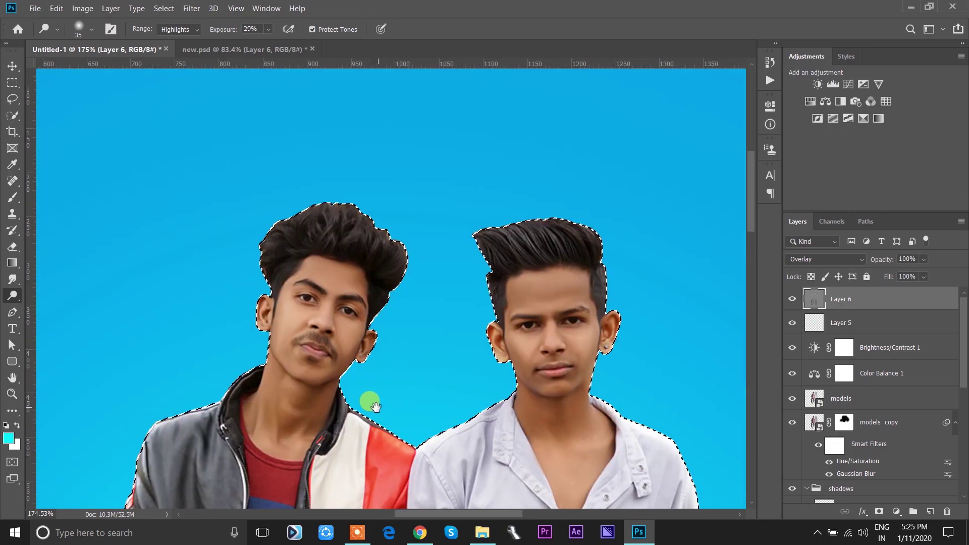
{"action": "left_click_drag", "start_coordinate": [380, 337], "coordinate": [351, 369]}
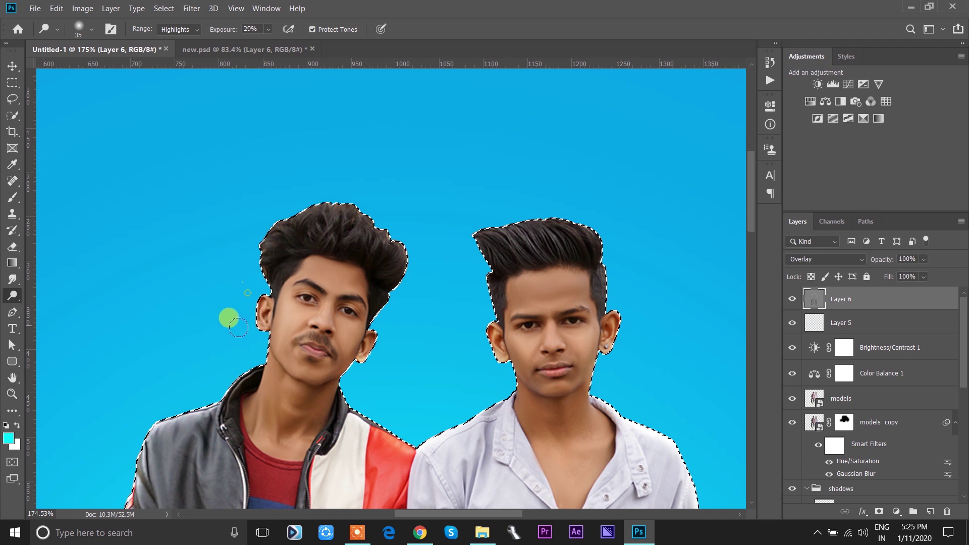
{"action": "left_click_drag", "start_coordinate": [259, 343], "coordinate": [229, 369]}
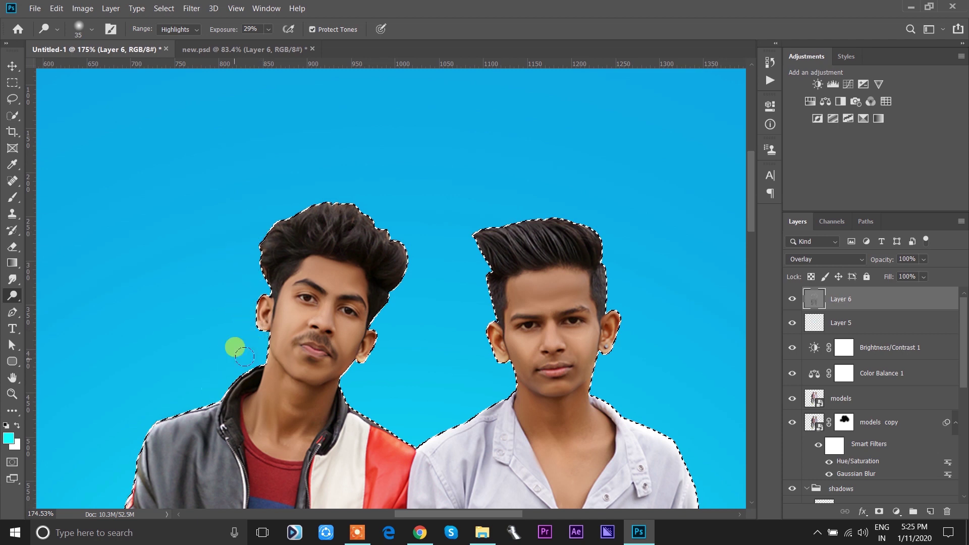
{"action": "scroll", "coordinate": [212, 366], "scroll_direction": "down", "scroll_amount": 5}
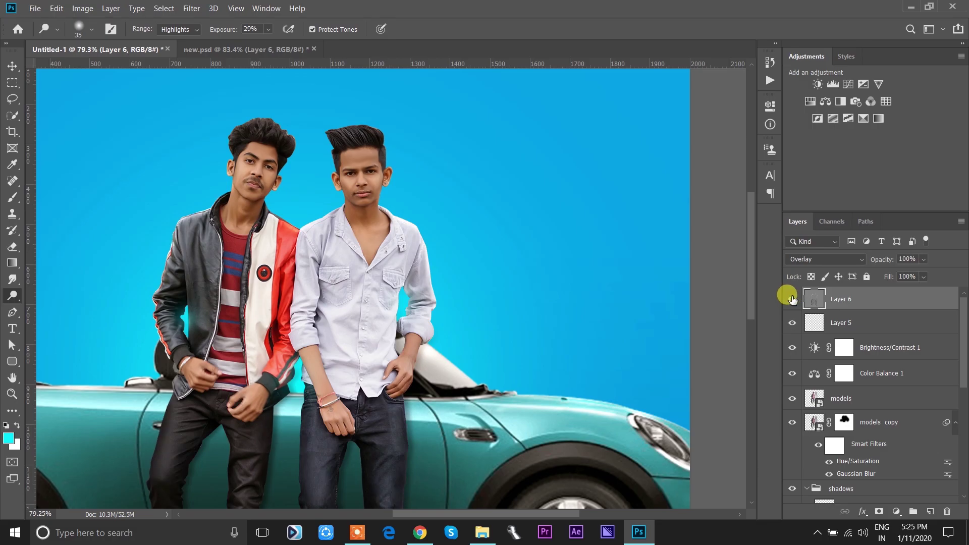
{"action": "scroll", "coordinate": [314, 386], "scroll_direction": "down", "scroll_amount": 2}
{"action": "scroll", "coordinate": [314, 386], "scroll_direction": "down", "scroll_amount": 1}
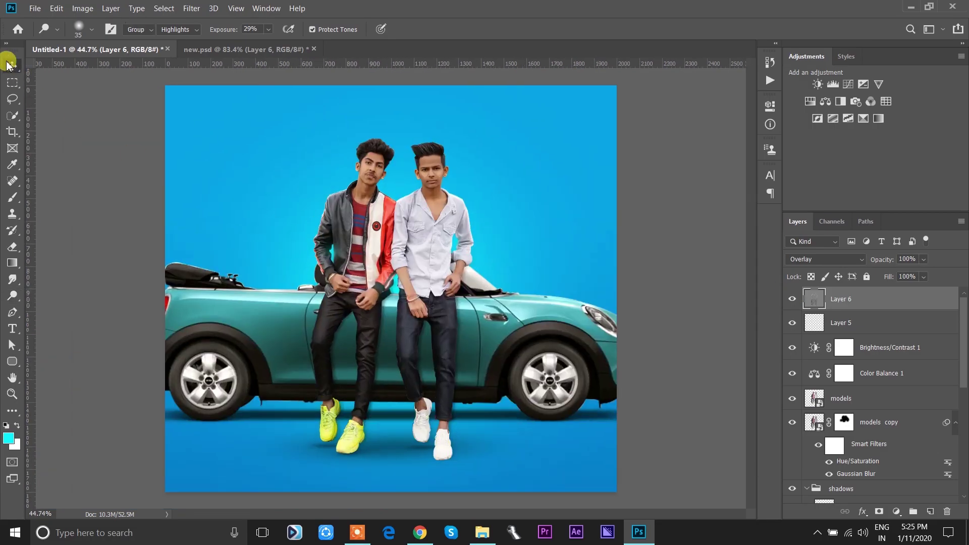
{"action": "left_click", "coordinate": [12, 66]}
{"action": "scroll", "coordinate": [848, 449], "scroll_direction": "down", "scroll_amount": 3}
{"action": "scroll", "coordinate": [853, 462], "scroll_direction": "down", "scroll_amount": 3}
Step: Create Layer 7 on top, fill it with 50% gray and set its blend mode to Overlay
{"action": "scroll", "coordinate": [848, 434], "scroll_direction": "down", "scroll_amount": 3}
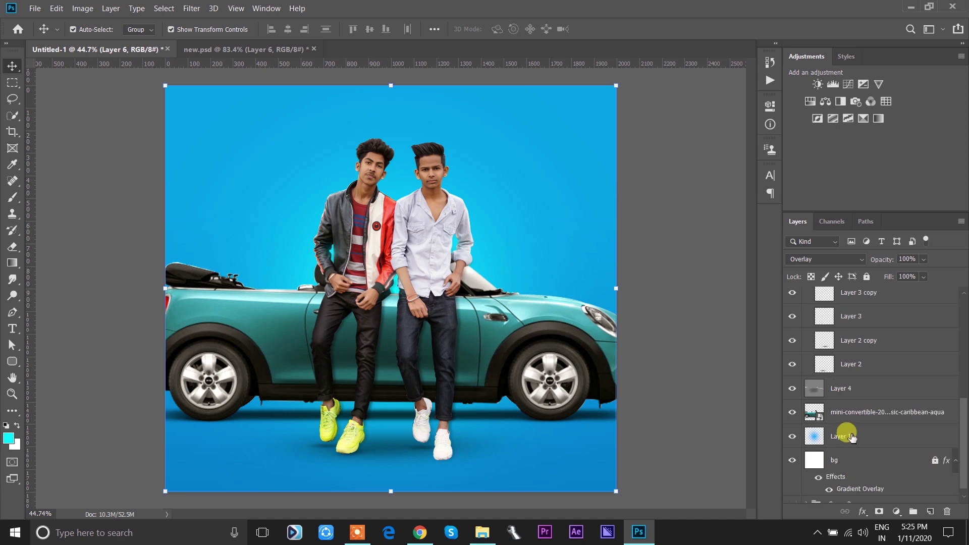
{"action": "left_click", "coordinate": [852, 438]}
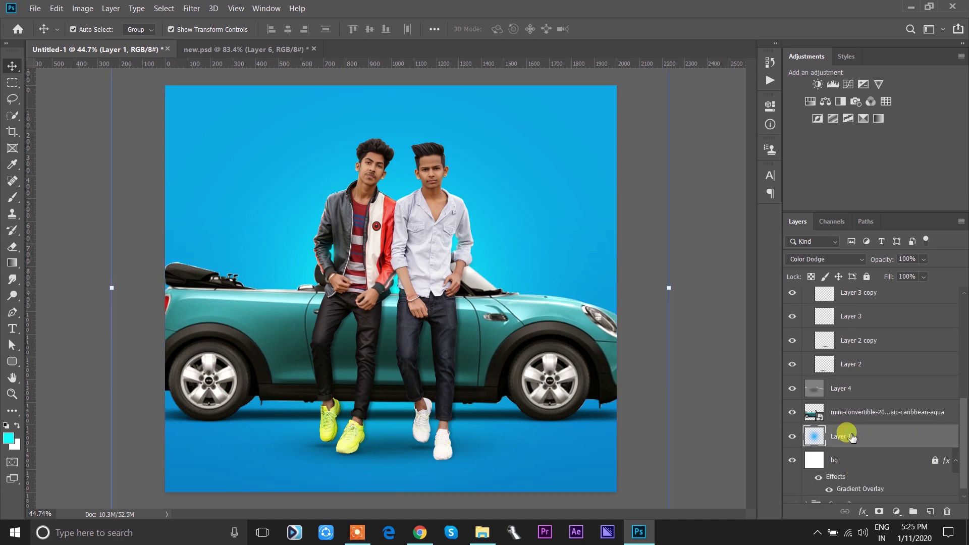
{"action": "left_click", "coordinate": [692, 387]}
{"action": "scroll", "coordinate": [487, 373], "scroll_direction": "up", "scroll_amount": 3}
{"action": "scroll", "coordinate": [433, 392], "scroll_direction": "up", "scroll_amount": 3}
{"action": "scroll", "coordinate": [399, 313], "scroll_direction": "up", "scroll_amount": 2}
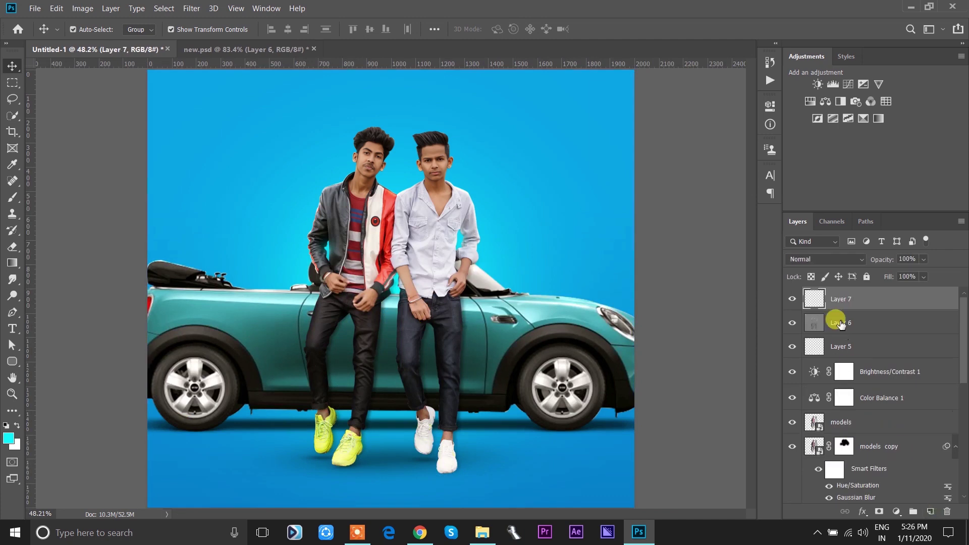
{"action": "key", "text": "shift+F5"}
{"action": "key", "text": "Return"}
{"action": "left_click", "coordinate": [811, 259]}
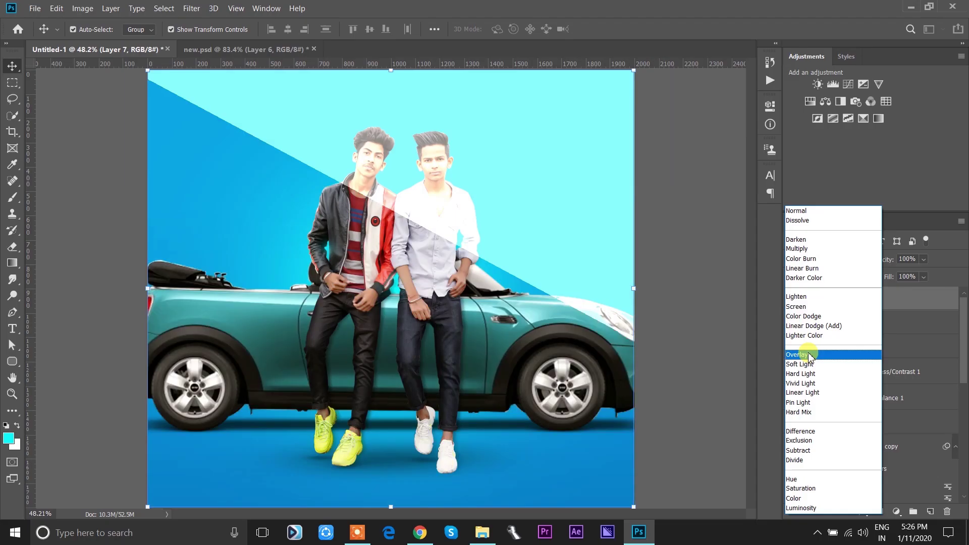
{"action": "left_click", "coordinate": [808, 356]}
Step: Burn along both models' jeans legs up toward the waist with a slightly larger brush
{"action": "left_click", "coordinate": [10, 295]}
{"action": "scroll", "coordinate": [298, 318], "scroll_direction": "up", "scroll_amount": 5}
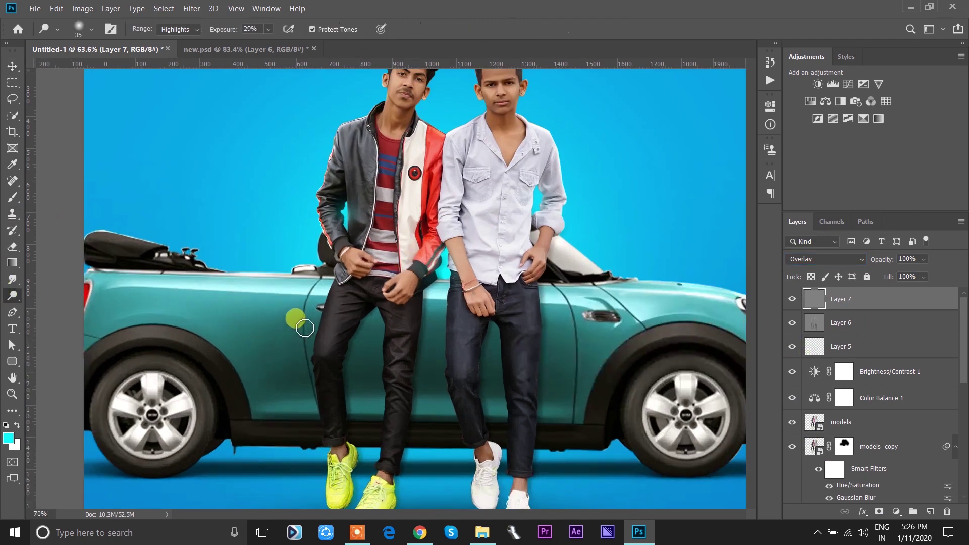
{"action": "key", "text": "bracketright"}
{"action": "left_click_drag", "start_coordinate": [321, 360], "coordinate": [336, 299]}
{"action": "mouse_move", "coordinate": [331, 344]}
{"action": "left_mouse_down"}
{"action": "mouse_move", "coordinate": [309, 382]}
{"action": "mouse_move", "coordinate": [332, 433]}
{"action": "left_mouse_up"}
{"action": "key", "text": "bracketright"}
{"action": "mouse_move", "coordinate": [394, 339]}
{"action": "left_mouse_down"}
{"action": "mouse_move", "coordinate": [413, 361]}
{"action": "mouse_move", "coordinate": [394, 454]}
{"action": "left_mouse_up"}
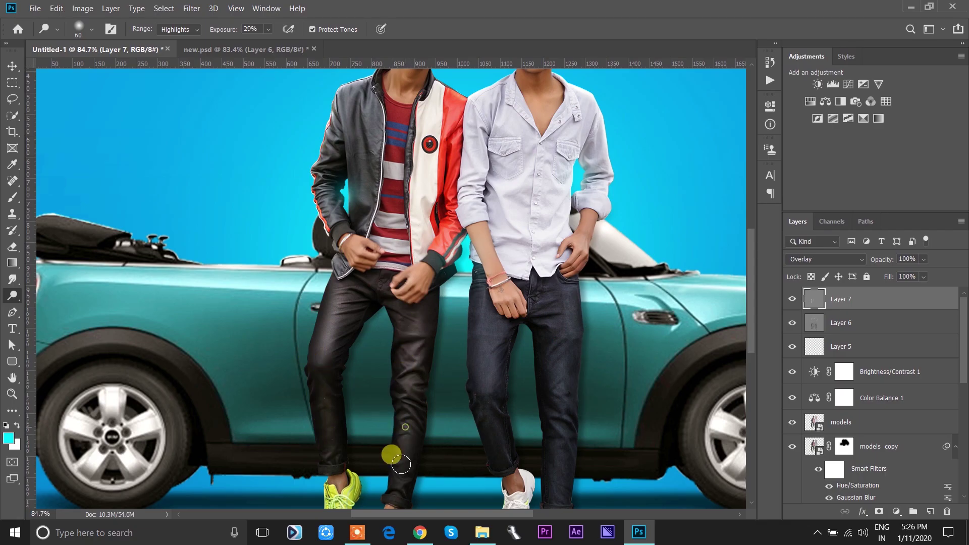
{"action": "mouse_move", "coordinate": [490, 313]}
{"action": "left_mouse_down"}
{"action": "mouse_move", "coordinate": [484, 388]}
{"action": "mouse_move", "coordinate": [492, 439]}
{"action": "left_mouse_up"}
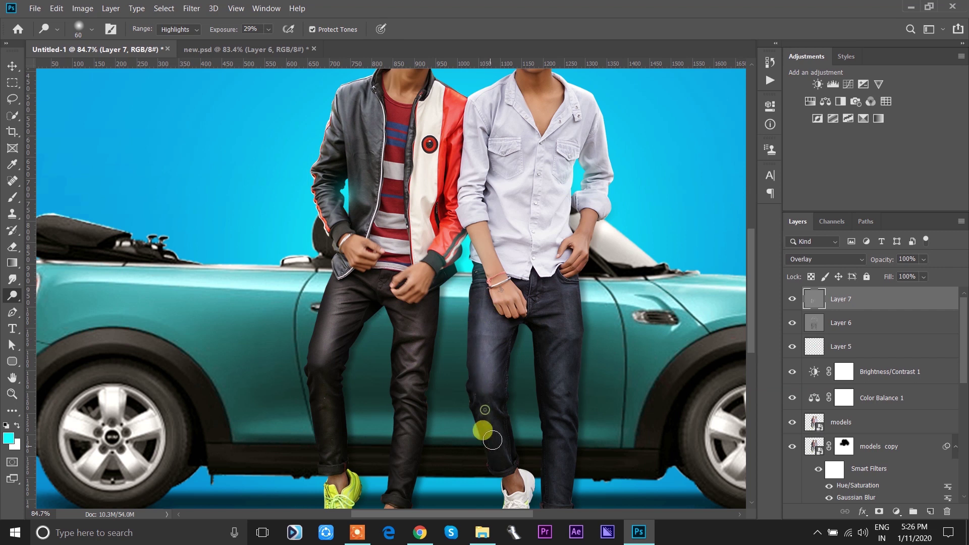
{"action": "left_click_drag", "start_coordinate": [568, 346], "coordinate": [560, 291]}
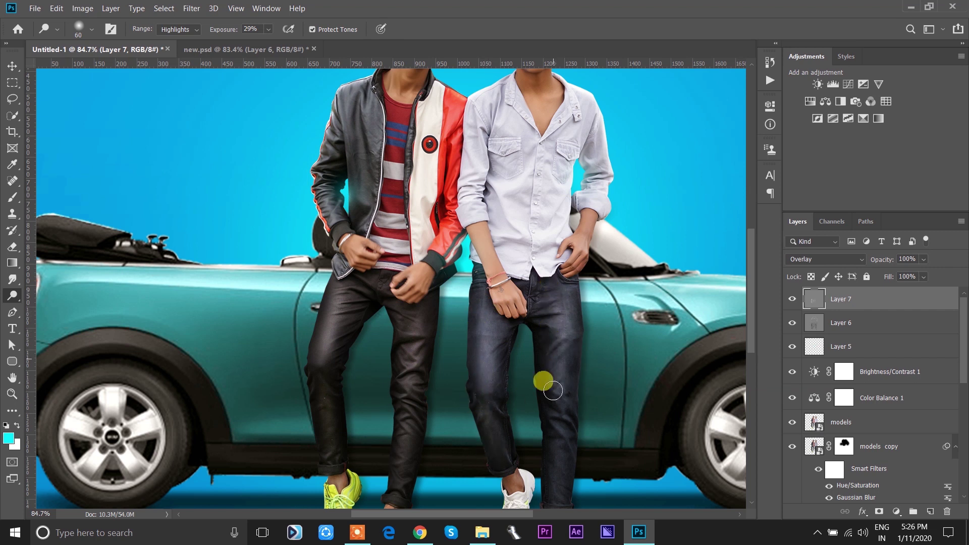
Step: Move the view up to the hands, faces and jacket and enlarge the brush
{"action": "scroll", "coordinate": [420, 348], "scroll_direction": "up", "scroll_amount": 2}
{"action": "scroll", "coordinate": [397, 352], "scroll_direction": "up", "scroll_amount": 2}
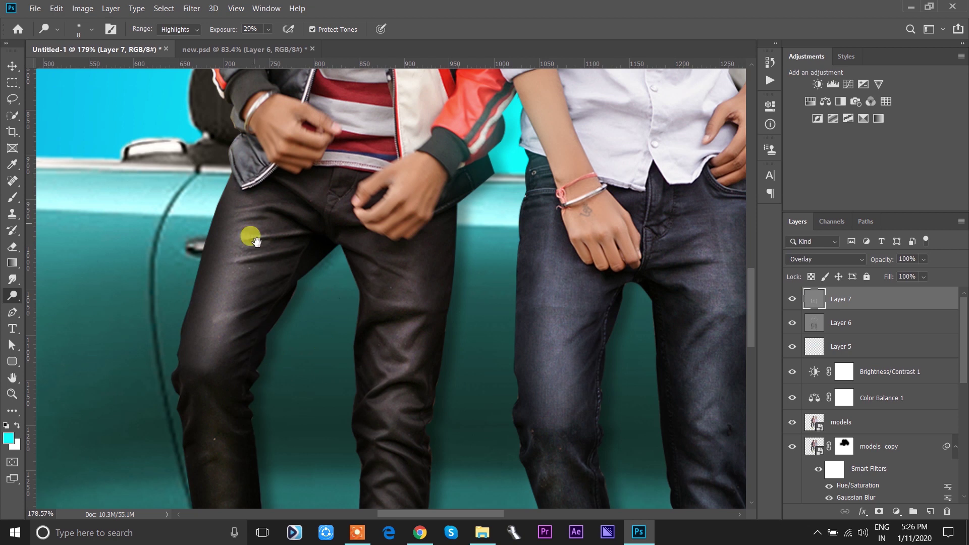
{"action": "scroll", "coordinate": [566, 328], "scroll_direction": "down", "scroll_amount": 1}
{"action": "scroll", "coordinate": [677, 347], "scroll_direction": "down", "scroll_amount": 1}
{"action": "scroll", "coordinate": [558, 316], "scroll_direction": "down", "scroll_amount": 1}
{"action": "scroll", "coordinate": [393, 239], "scroll_direction": "down", "scroll_amount": 1}
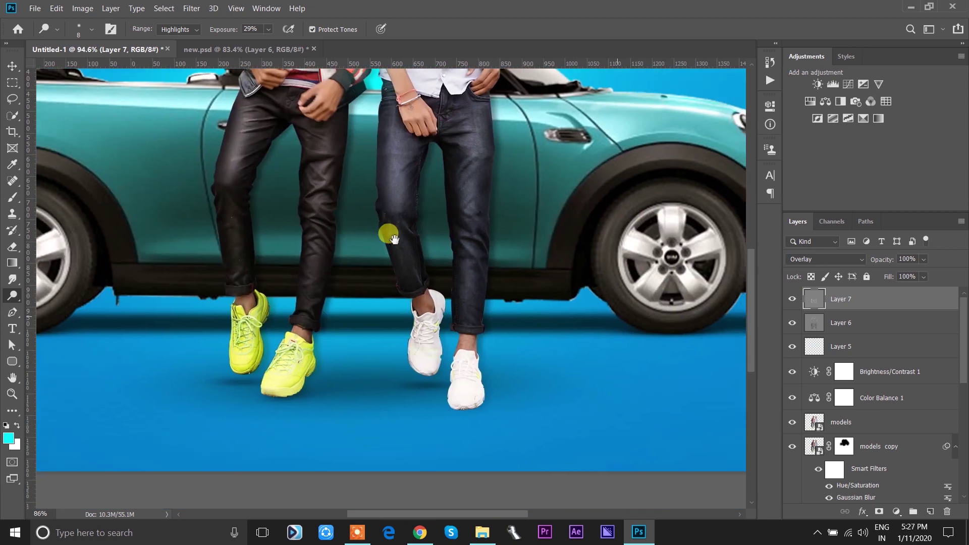
{"action": "scroll", "coordinate": [314, 212], "scroll_direction": "up", "scroll_amount": 4}
{"action": "scroll", "coordinate": [268, 156], "scroll_direction": "up", "scroll_amount": 2}
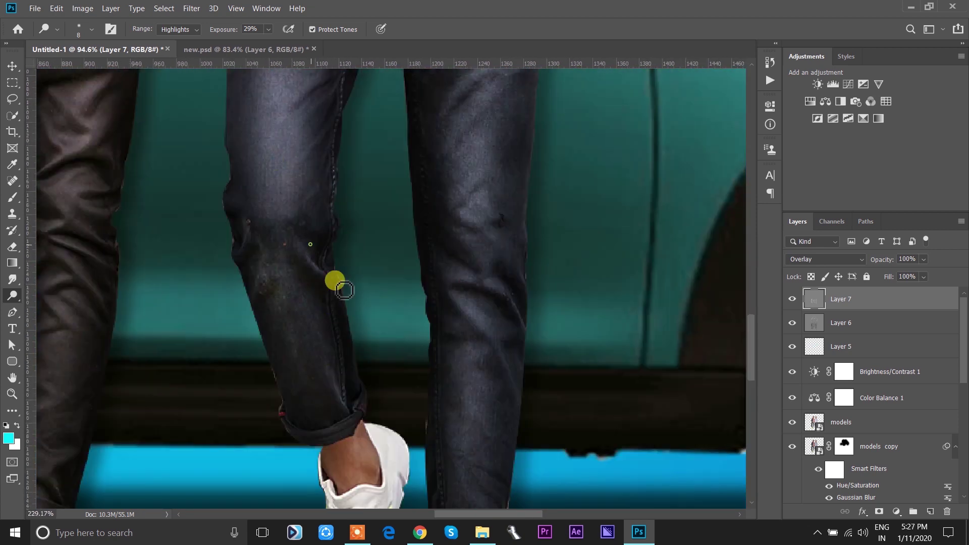
{"action": "left_click_drag", "start_coordinate": [315, 117], "coordinate": [349, 261]}
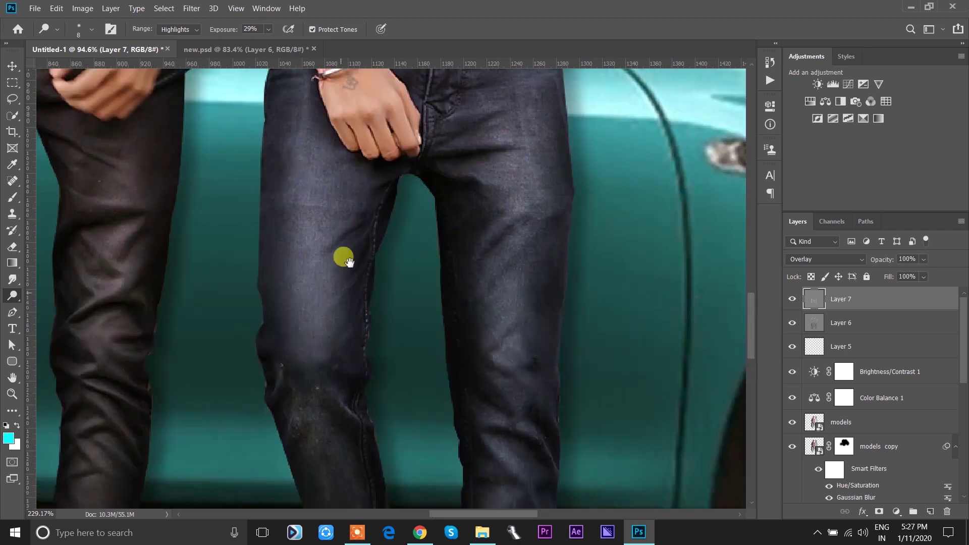
{"action": "scroll", "coordinate": [346, 281], "scroll_direction": "down", "scroll_amount": 2}
{"action": "scroll", "coordinate": [328, 242], "scroll_direction": "down", "scroll_amount": 3}
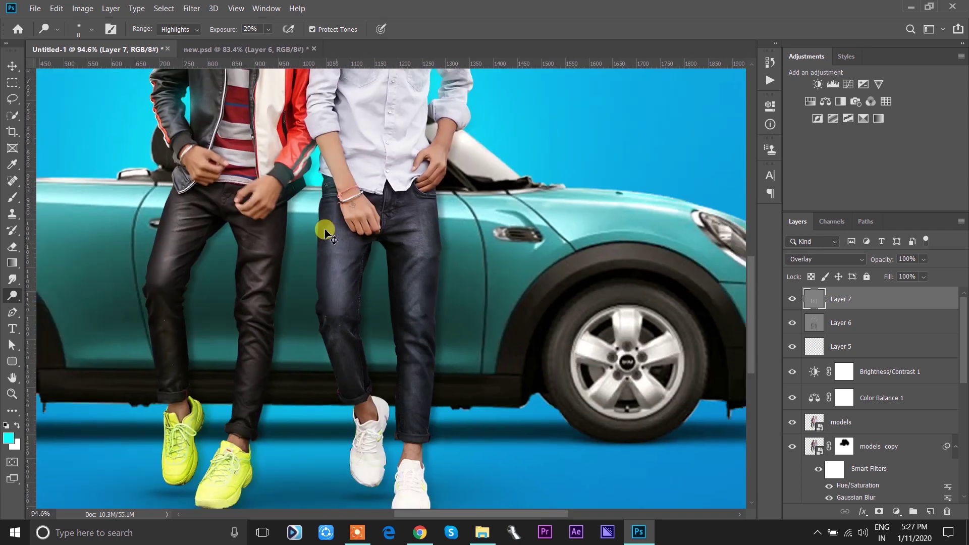
{"action": "scroll", "coordinate": [325, 232], "scroll_direction": "down", "scroll_amount": 3}
{"action": "scroll", "coordinate": [323, 296], "scroll_direction": "up", "scroll_amount": 3}
{"action": "left_click_drag", "start_coordinate": [338, 151], "coordinate": [311, 296]}
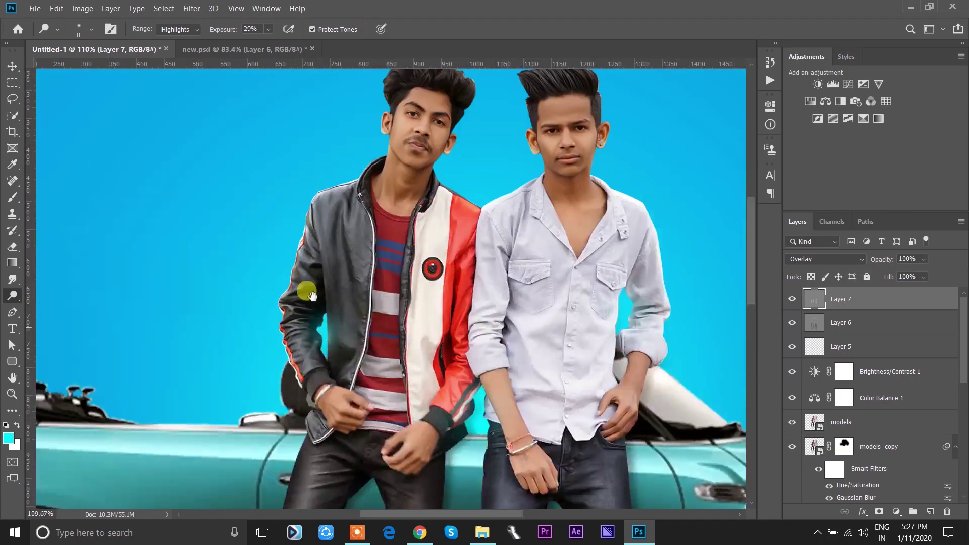
{"action": "scroll", "coordinate": [313, 296], "scroll_direction": "up", "scroll_amount": 2}
{"action": "key", "text": "bracketright"}
{"action": "scroll", "coordinate": [299, 280], "scroll_direction": "up", "scroll_amount": 2}
Step: Shrink the brush and dodge the leather jacket sleeve's lower and upper edges
{"action": "key", "text": "bracketright"}
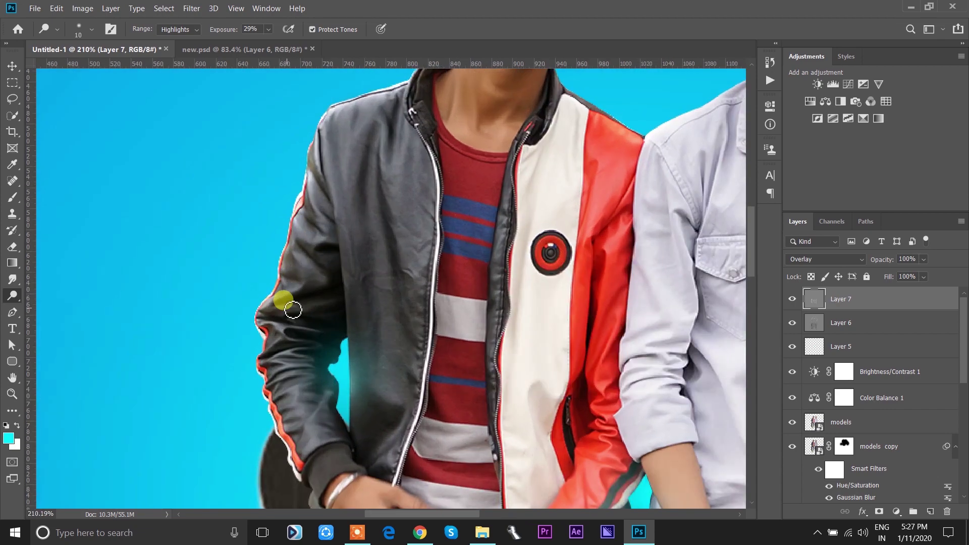
{"action": "scroll", "coordinate": [293, 309], "scroll_direction": "up", "scroll_amount": 2}
{"action": "key", "text": "bracketleft"}
{"action": "key", "text": "bracketleft"}
{"action": "key", "text": "bracketleft"}
{"action": "mouse_move", "coordinate": [267, 372]}
{"action": "left_mouse_down"}
{"action": "mouse_move", "coordinate": [363, 362]}
{"action": "mouse_move", "coordinate": [309, 388]}
{"action": "mouse_move", "coordinate": [255, 393]}
{"action": "mouse_move", "coordinate": [299, 402]}
{"action": "mouse_move", "coordinate": [259, 406]}
{"action": "mouse_move", "coordinate": [265, 445]}
{"action": "mouse_move", "coordinate": [329, 422]}
{"action": "mouse_move", "coordinate": [313, 335]}
{"action": "mouse_move", "coordinate": [303, 356]}
{"action": "mouse_move", "coordinate": [328, 347]}
{"action": "mouse_move", "coordinate": [318, 364]}
{"action": "mouse_move", "coordinate": [350, 372]}
{"action": "mouse_move", "coordinate": [380, 417]}
{"action": "mouse_move", "coordinate": [361, 459]}
{"action": "mouse_move", "coordinate": [331, 443]}
{"action": "mouse_move", "coordinate": [316, 411]}
{"action": "mouse_move", "coordinate": [327, 402]}
{"action": "left_mouse_up"}
{"action": "scroll", "coordinate": [314, 336], "scroll_direction": "down", "scroll_amount": 2}
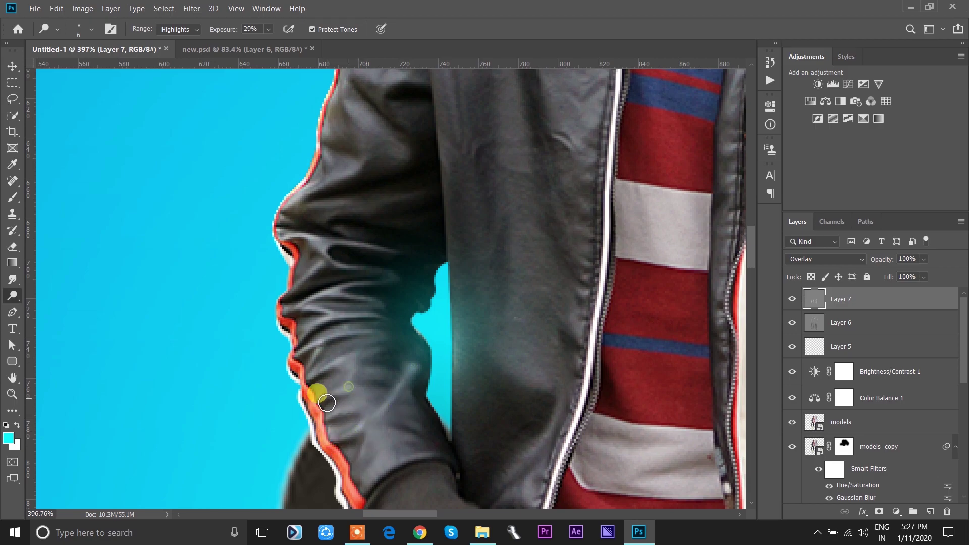
{"action": "scroll", "coordinate": [327, 402], "scroll_direction": "down", "scroll_amount": 5}
{"action": "scroll", "coordinate": [403, 286], "scroll_direction": "up", "scroll_amount": 3}
{"action": "scroll", "coordinate": [389, 161], "scroll_direction": "up", "scroll_amount": 2}
{"action": "mouse_move", "coordinate": [388, 161]}
{"action": "left_mouse_down"}
{"action": "mouse_move", "coordinate": [385, 104]}
{"action": "mouse_move", "coordinate": [398, 71]}
{"action": "mouse_move", "coordinate": [404, 130]}
{"action": "mouse_move", "coordinate": [427, 184]}
{"action": "mouse_move", "coordinate": [426, 162]}
{"action": "mouse_move", "coordinate": [430, 201]}
{"action": "mouse_move", "coordinate": [539, 173]}
{"action": "mouse_move", "coordinate": [522, 177]}
{"action": "mouse_move", "coordinate": [526, 156]}
{"action": "left_mouse_up"}
{"action": "scroll", "coordinate": [525, 156], "scroll_direction": "down", "scroll_amount": 2}
{"action": "mouse_move", "coordinate": [428, 255]}
{"action": "left_mouse_down"}
{"action": "mouse_move", "coordinate": [406, 216]}
{"action": "mouse_move", "coordinate": [454, 250]}
{"action": "mouse_move", "coordinate": [415, 244]}
{"action": "mouse_move", "coordinate": [439, 262]}
{"action": "mouse_move", "coordinate": [412, 265]}
{"action": "mouse_move", "coordinate": [419, 305]}
{"action": "mouse_move", "coordinate": [407, 318]}
{"action": "mouse_move", "coordinate": [434, 259]}
{"action": "left_mouse_up"}
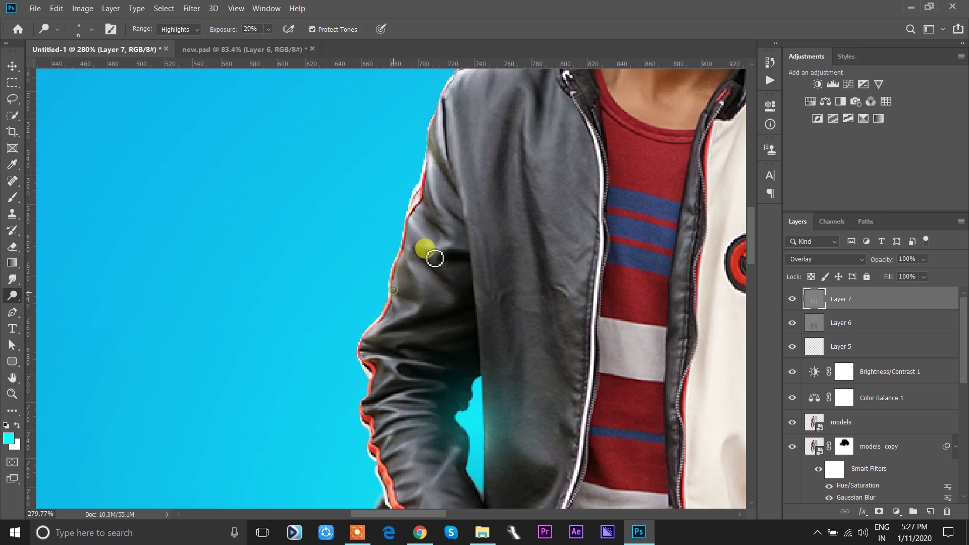
Step: Dodge the jacket near the collar and along its red trim
{"action": "scroll", "coordinate": [434, 259], "scroll_direction": "up", "scroll_amount": 3}
{"action": "scroll", "coordinate": [404, 263], "scroll_direction": "right", "scroll_amount": 3}
{"action": "mouse_move", "coordinate": [374, 268]}
{"action": "left_mouse_down"}
{"action": "mouse_move", "coordinate": [385, 217]}
{"action": "mouse_move", "coordinate": [398, 337]}
{"action": "mouse_move", "coordinate": [621, 309]}
{"action": "left_mouse_up"}
{"action": "scroll", "coordinate": [621, 310], "scroll_direction": "down", "scroll_amount": 3}
{"action": "scroll", "coordinate": [555, 202], "scroll_direction": "right", "scroll_amount": 3}
{"action": "mouse_move", "coordinate": [606, 206]}
{"action": "left_mouse_down"}
{"action": "mouse_move", "coordinate": [588, 284]}
{"action": "mouse_move", "coordinate": [579, 253]}
{"action": "mouse_move", "coordinate": [612, 192]}
{"action": "mouse_move", "coordinate": [612, 288]}
{"action": "mouse_move", "coordinate": [560, 411]}
{"action": "mouse_move", "coordinate": [568, 457]}
{"action": "mouse_move", "coordinate": [585, 411]}
{"action": "mouse_move", "coordinate": [559, 384]}
{"action": "mouse_move", "coordinate": [550, 313]}
{"action": "left_mouse_up"}
{"action": "left_click_drag", "start_coordinate": [562, 224], "coordinate": [541, 303]}
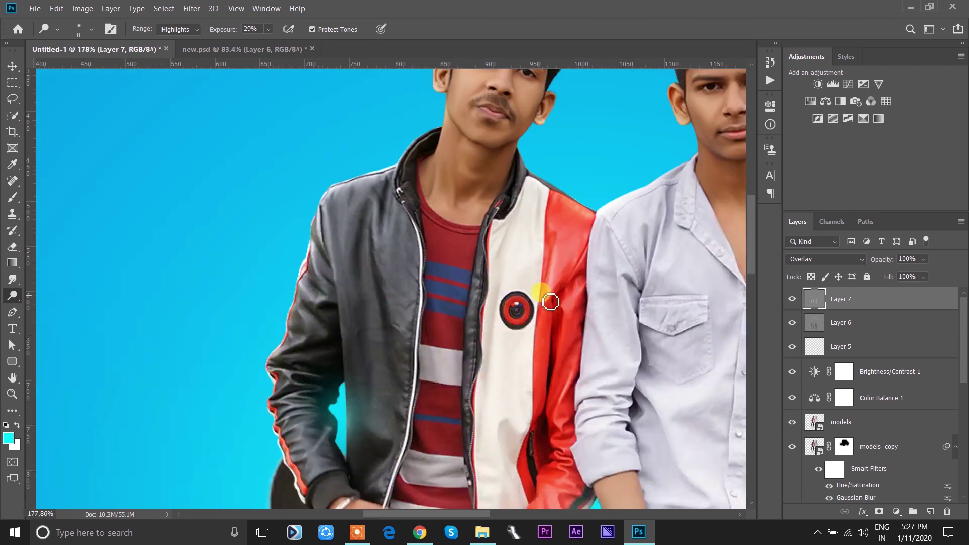
Step: Lighten the edges of the light shirt's arm and sleeve
{"action": "scroll", "coordinate": [541, 303], "scroll_direction": "down", "scroll_amount": 5}
{"action": "scroll", "coordinate": [436, 256], "scroll_direction": "up", "scroll_amount": 3}
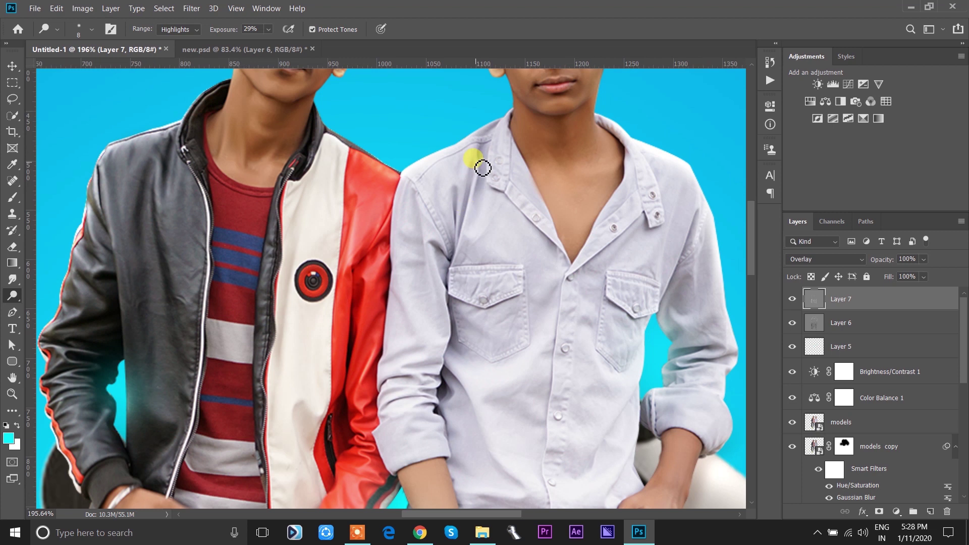
{"action": "mouse_move", "coordinate": [460, 239]}
{"action": "left_mouse_down"}
{"action": "mouse_move", "coordinate": [433, 244]}
{"action": "mouse_move", "coordinate": [447, 302]}
{"action": "left_mouse_up"}
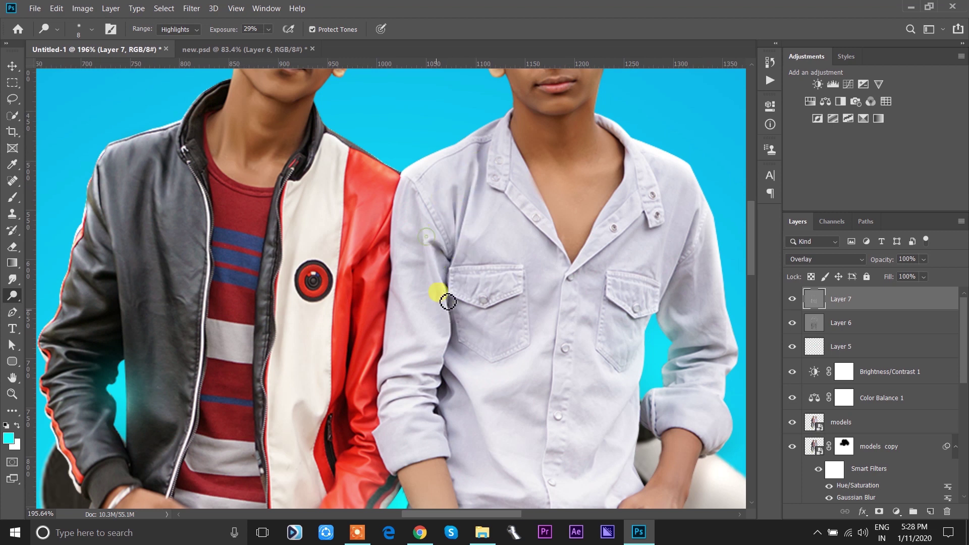
{"action": "left_click_drag", "start_coordinate": [412, 392], "coordinate": [397, 407]}
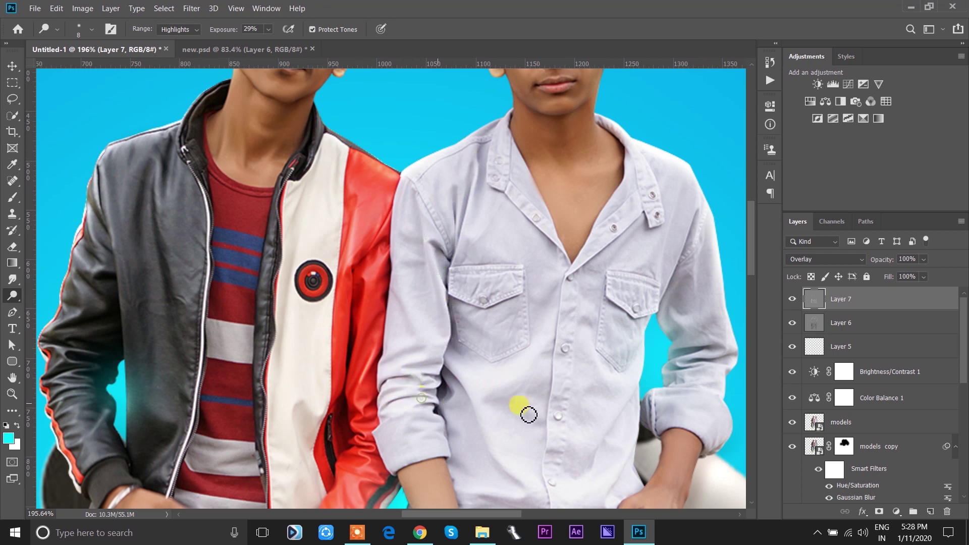
{"action": "scroll", "coordinate": [679, 356], "scroll_direction": "down", "scroll_amount": 2}
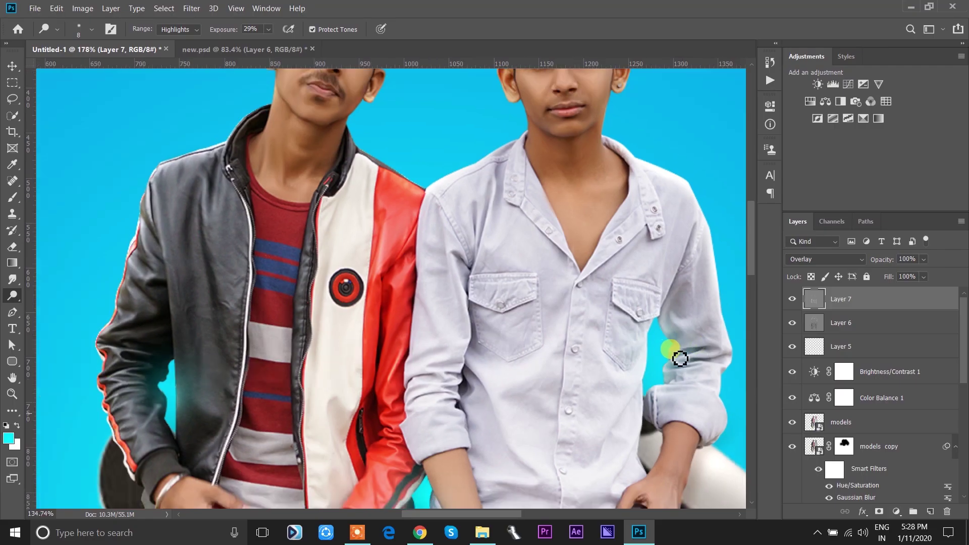
{"action": "scroll", "coordinate": [679, 353], "scroll_direction": "down", "scroll_amount": 4}
Step: Add a new 50% gray layer named fase and blend it in Overlay mode
{"action": "left_click", "coordinate": [931, 511]}
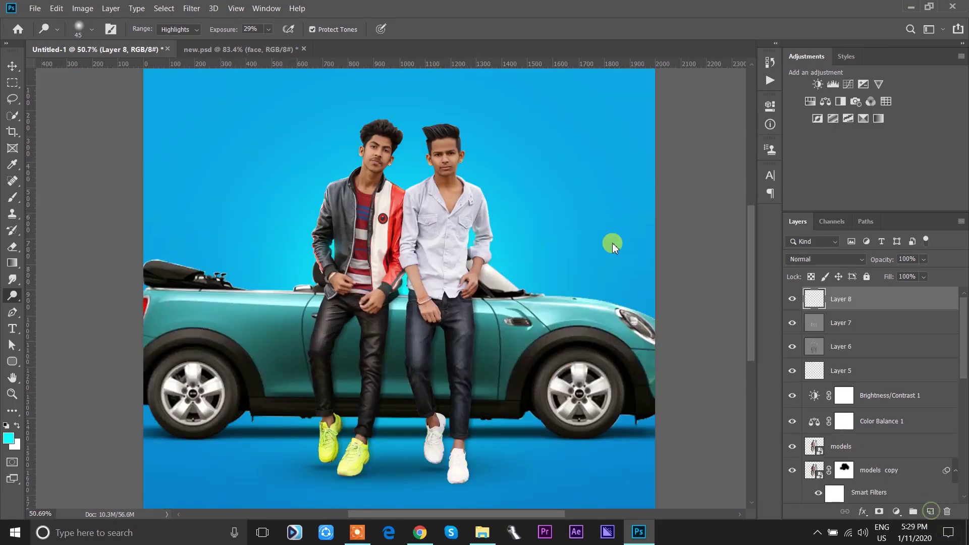
{"action": "key", "text": "shift+F5"}
{"action": "left_click", "coordinate": [573, 134]}
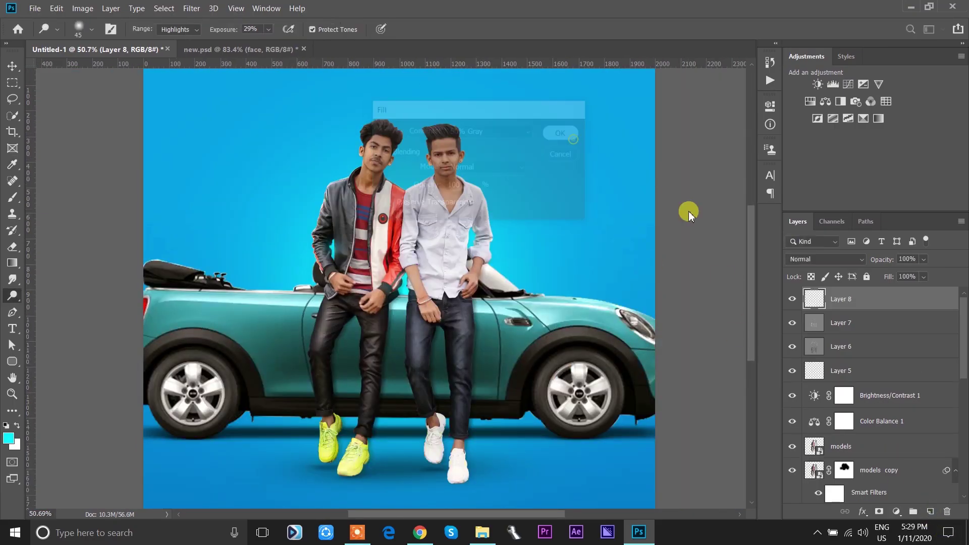
{"action": "type", "text": "fase"}
{"action": "left_click", "coordinate": [848, 259]}
{"action": "left_click", "coordinate": [800, 350]}
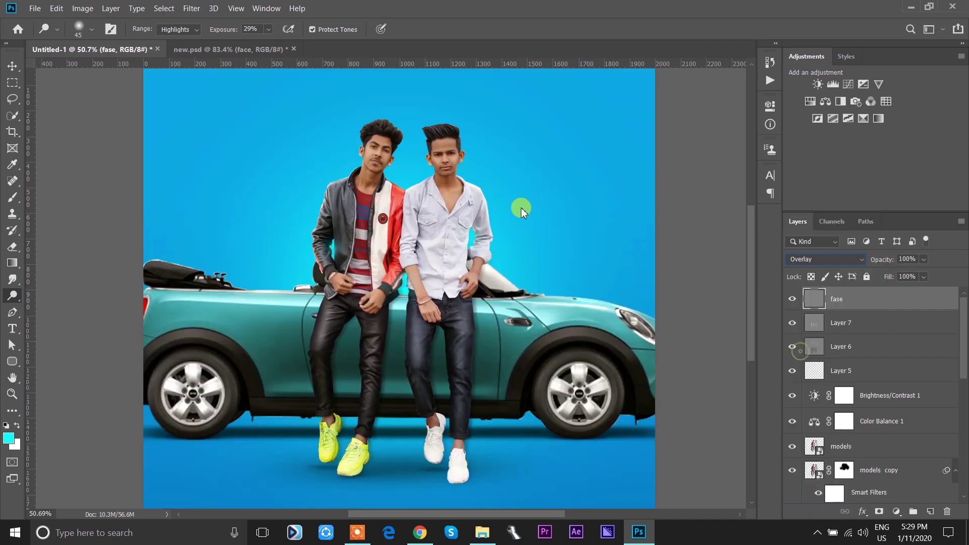
Step: Zoom in on the faces and open the Dodge tool's Range options
{"action": "left_click_drag", "start_coordinate": [358, 166], "coordinate": [378, 176]}
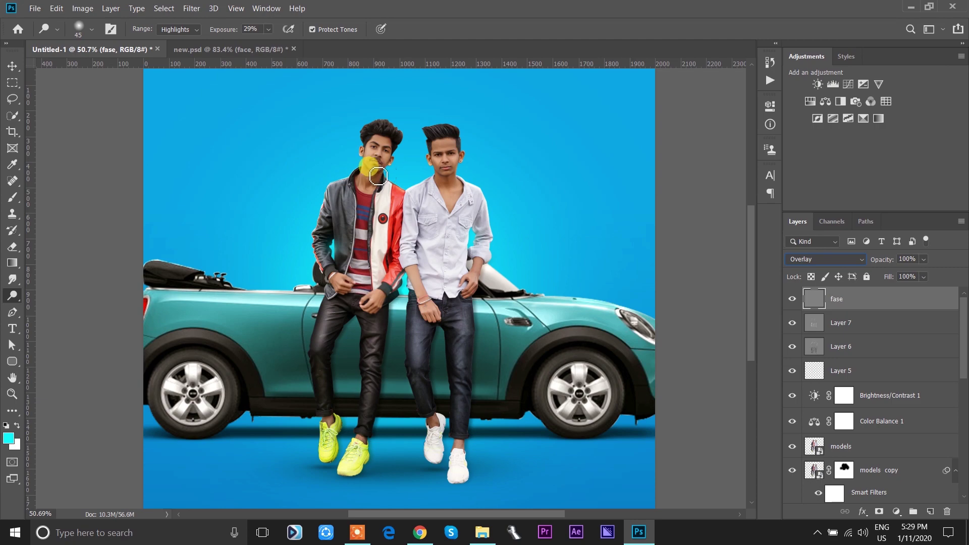
{"action": "scroll", "coordinate": [374, 176], "scroll_direction": "up", "scroll_amount": 5}
{"action": "scroll", "coordinate": [373, 175], "scroll_direction": "up", "scroll_amount": 3}
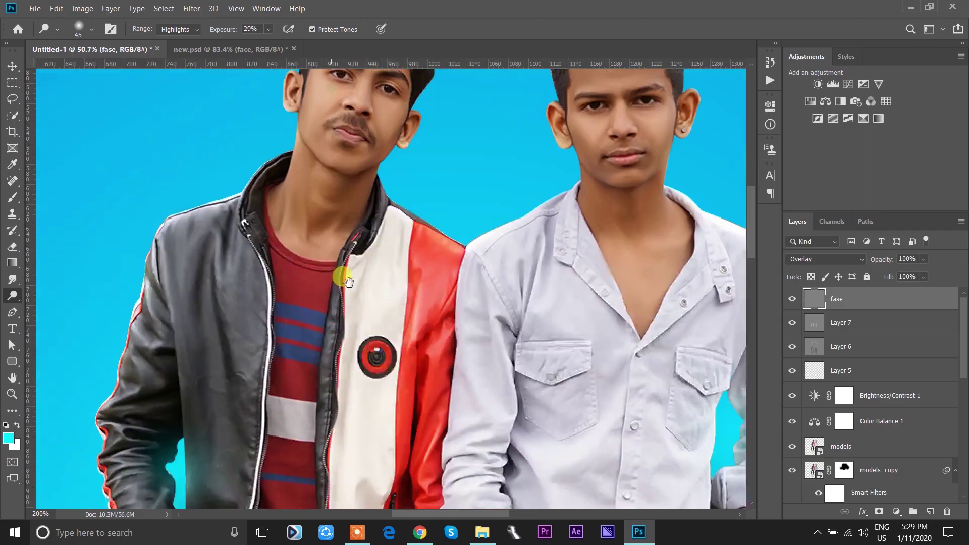
{"action": "scroll", "coordinate": [299, 132], "scroll_direction": "up", "scroll_amount": 1}
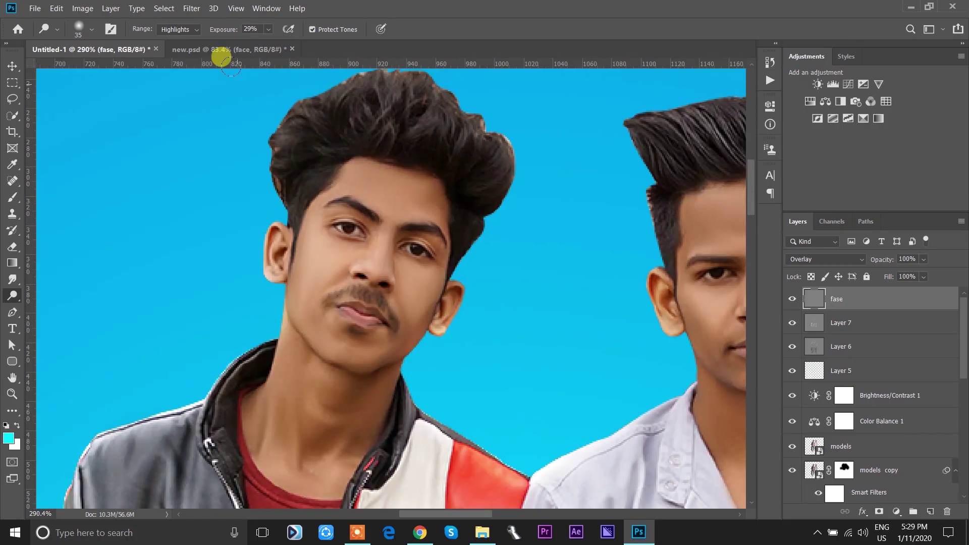
{"action": "left_click", "coordinate": [180, 29]}
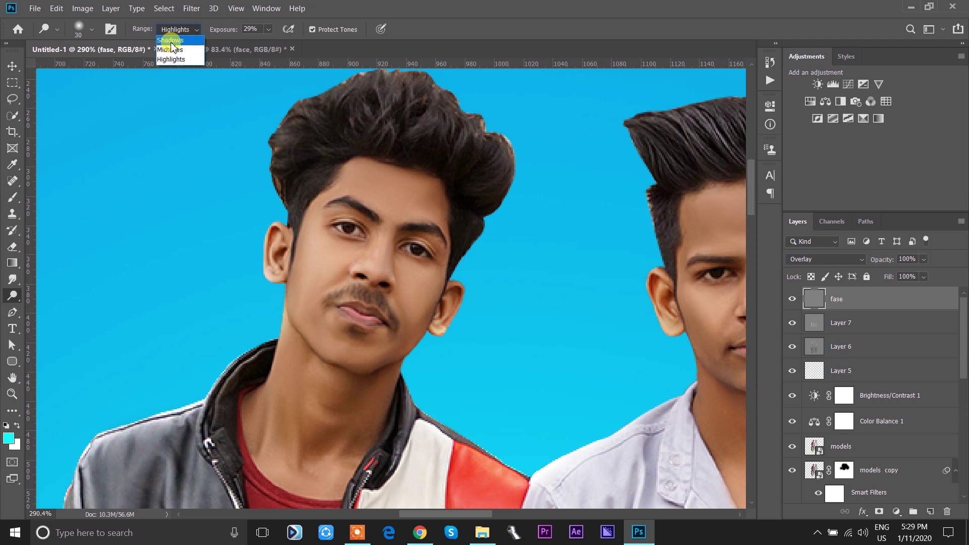
Step: Set Dodge to Midtones at 11% exposure and lighten the left man's neck and jawline
{"action": "left_click", "coordinate": [193, 51]}
{"action": "key", "text": "shift+Tab"}
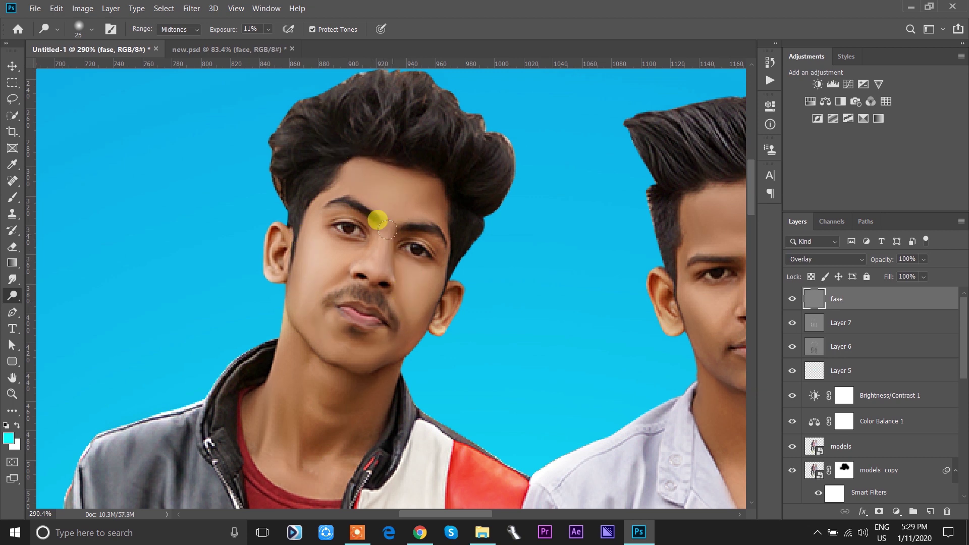
{"action": "key", "text": "bracketleft"}
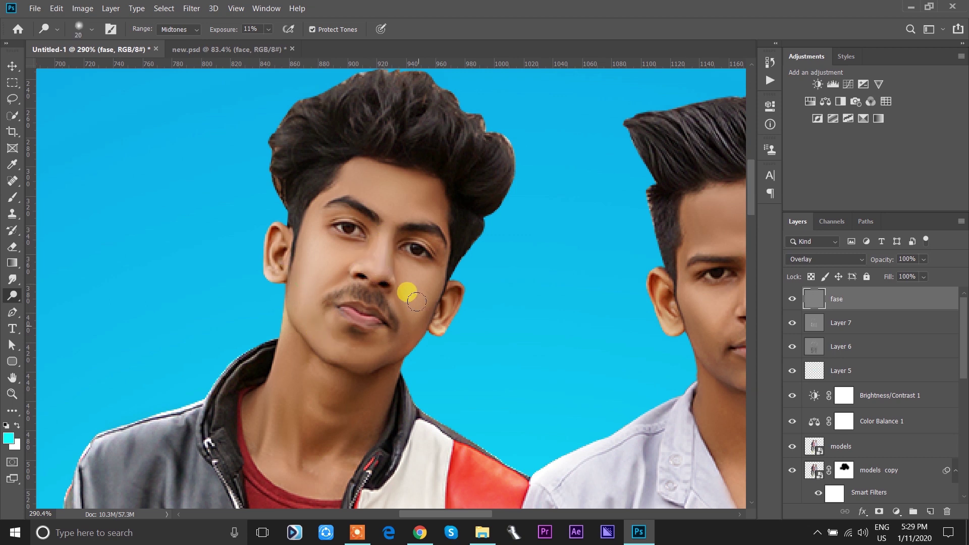
{"action": "key", "text": "bracketright"}
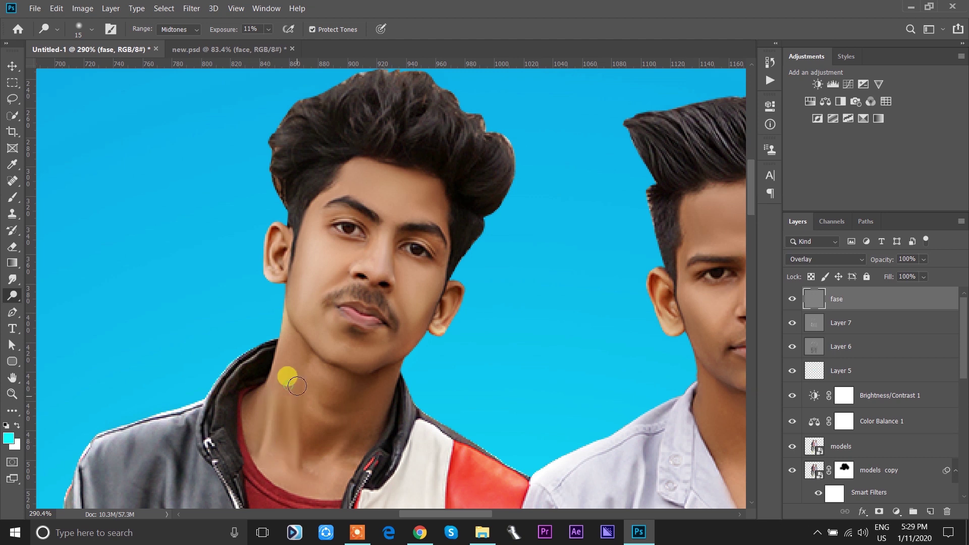
{"action": "mouse_move", "coordinate": [310, 376]}
{"action": "left_mouse_down"}
{"action": "mouse_move", "coordinate": [372, 386]}
{"action": "mouse_move", "coordinate": [279, 331]}
{"action": "left_mouse_up"}
Step: Lighten the right man's cheek, hairline and jawline, then the left man's face
{"action": "scroll", "coordinate": [263, 265], "scroll_direction": "down", "scroll_amount": 2}
{"action": "scroll", "coordinate": [263, 265], "scroll_direction": "right", "scroll_amount": 5}
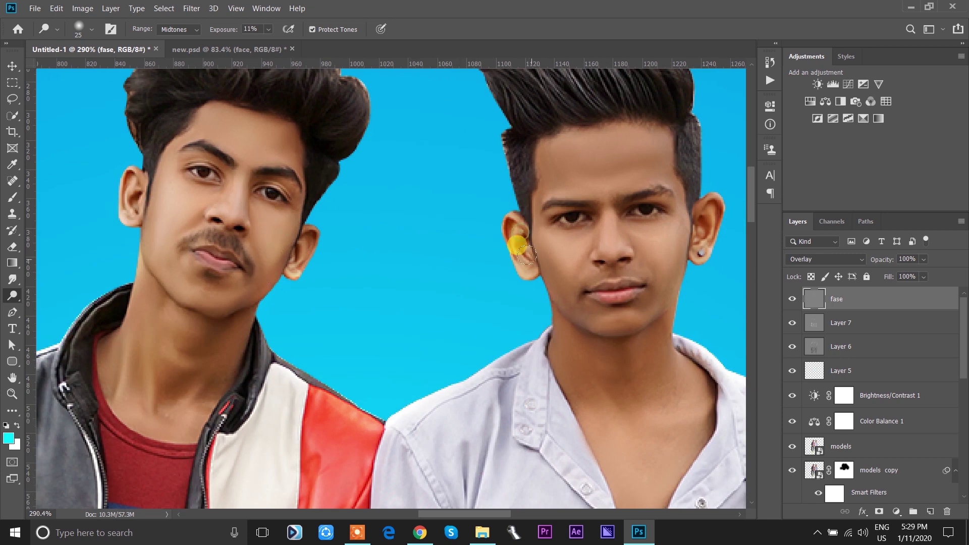
{"action": "left_click_drag", "start_coordinate": [554, 242], "coordinate": [570, 275]}
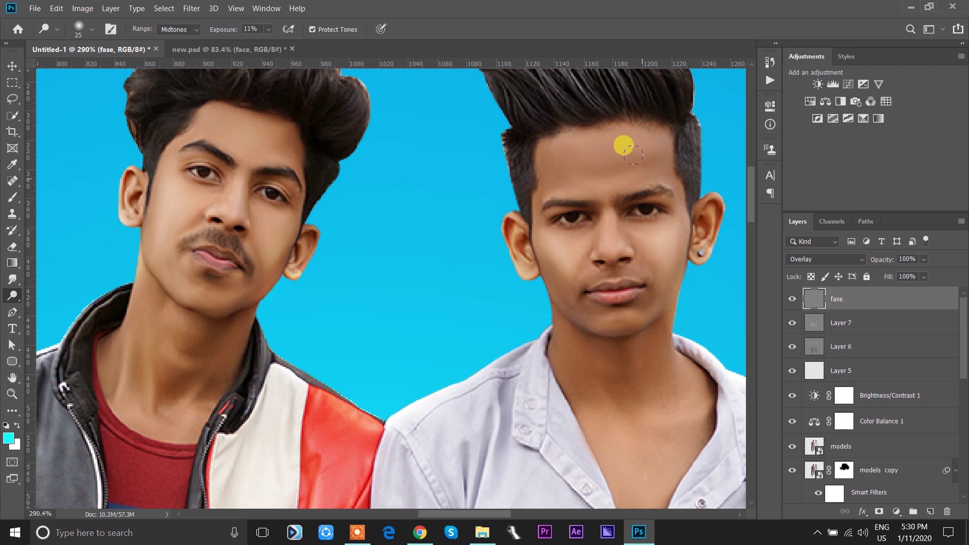
{"action": "left_click_drag", "start_coordinate": [550, 151], "coordinate": [546, 162]}
{"action": "mouse_move", "coordinate": [645, 361]}
{"action": "left_mouse_down"}
{"action": "mouse_move", "coordinate": [571, 354]}
{"action": "mouse_move", "coordinate": [665, 392]}
{"action": "left_mouse_up"}
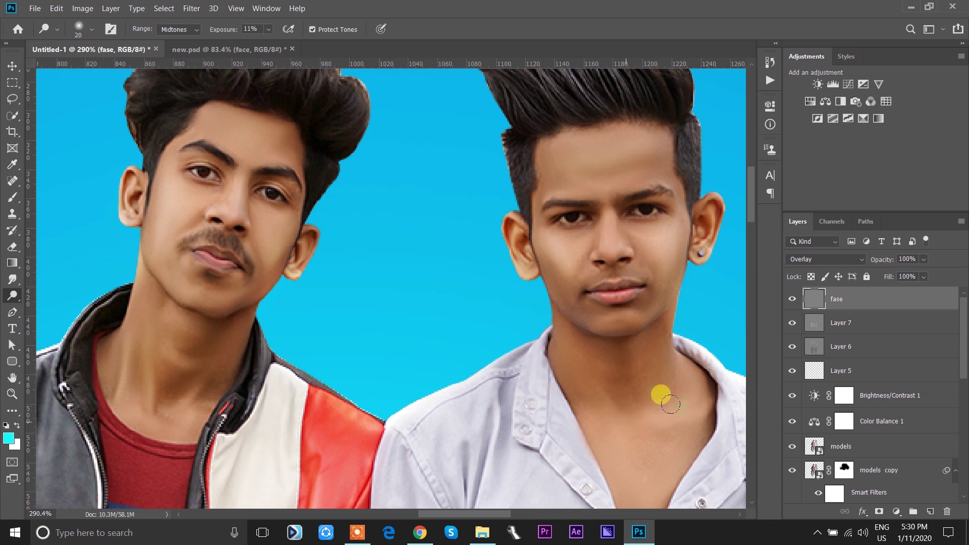
{"action": "scroll", "coordinate": [660, 396], "scroll_direction": "down", "scroll_amount": 3}
{"action": "left_click_drag", "start_coordinate": [504, 354], "coordinate": [281, 162]}
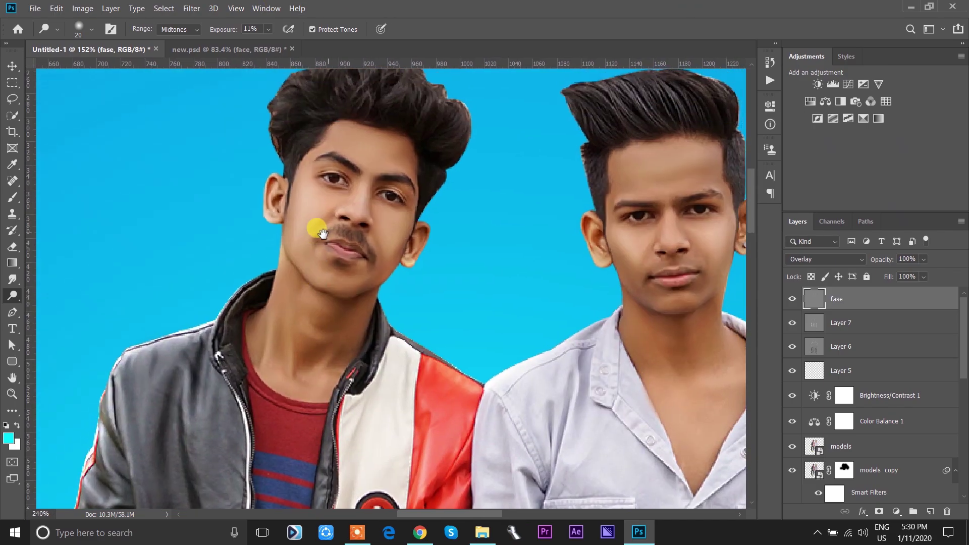
{"action": "left_click_drag", "start_coordinate": [335, 198], "coordinate": [377, 231]}
Step: Set the Dodge range to Highlights and dodge the left man's cheek and jawline with a larger brush
{"action": "left_click", "coordinate": [178, 30]}
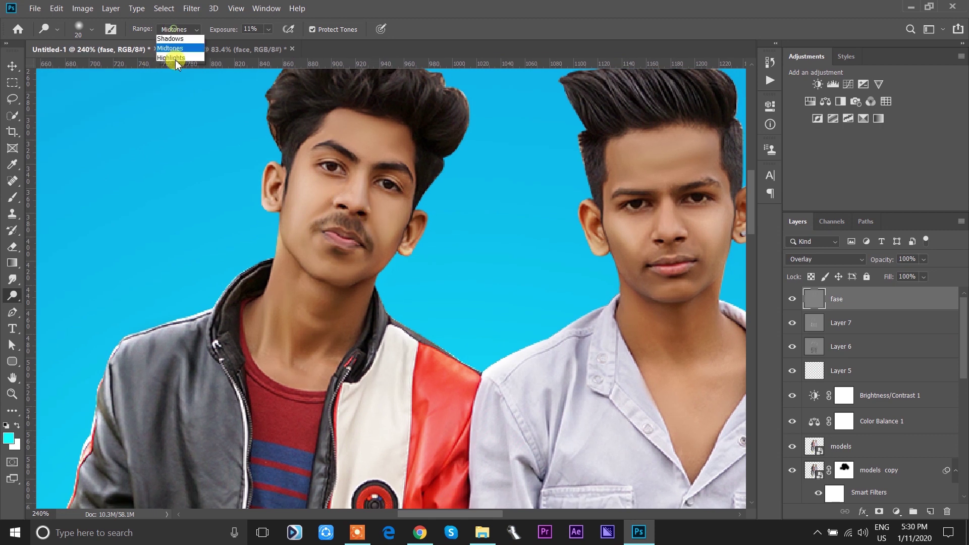
{"action": "left_click", "coordinate": [170, 60]}
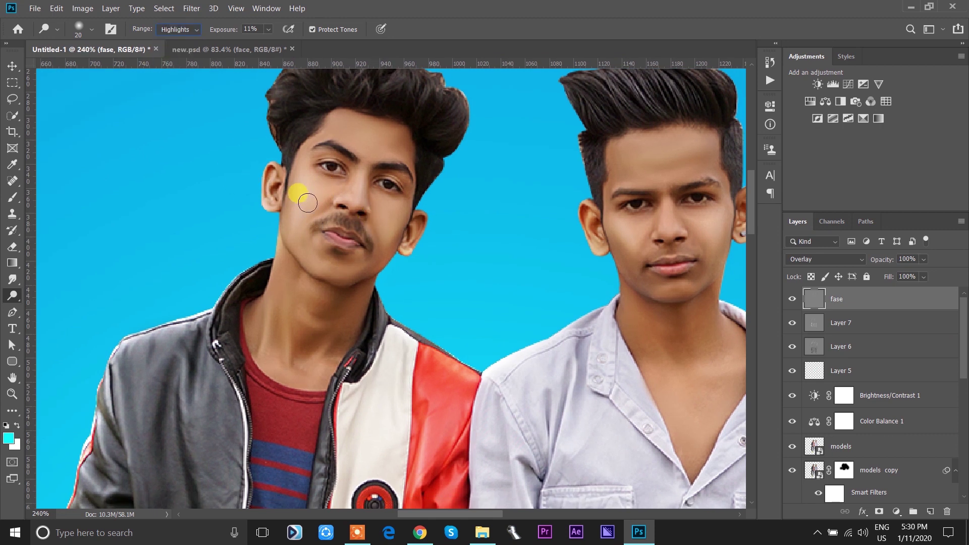
{"action": "mouse_move", "coordinate": [311, 196]}
{"action": "left_mouse_down"}
{"action": "mouse_move", "coordinate": [284, 142]}
{"action": "mouse_move", "coordinate": [319, 182]}
{"action": "mouse_move", "coordinate": [281, 216]}
{"action": "mouse_move", "coordinate": [302, 191]}
{"action": "left_mouse_up"}
{"action": "key", "text": "bracketright"}
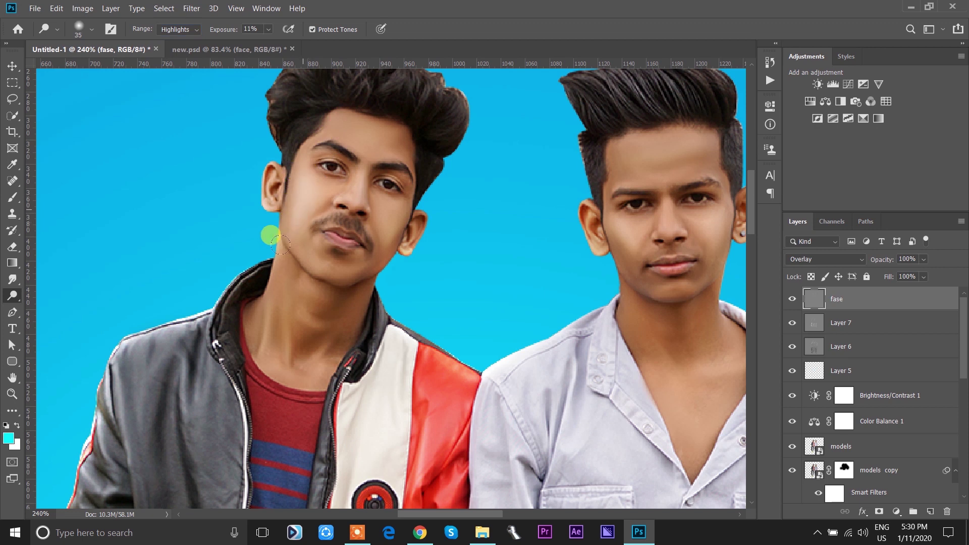
{"action": "mouse_move", "coordinate": [284, 250]}
{"action": "left_mouse_down"}
{"action": "mouse_move", "coordinate": [271, 246]}
{"action": "mouse_move", "coordinate": [262, 315]}
{"action": "mouse_move", "coordinate": [341, 292]}
{"action": "mouse_move", "coordinate": [386, 230]}
{"action": "mouse_move", "coordinate": [364, 256]}
{"action": "left_mouse_up"}
Step: Dodge the forehead highlights in two passes
{"action": "scroll", "coordinate": [368, 260], "scroll_direction": "down", "scroll_amount": 3, "text": "alt"}
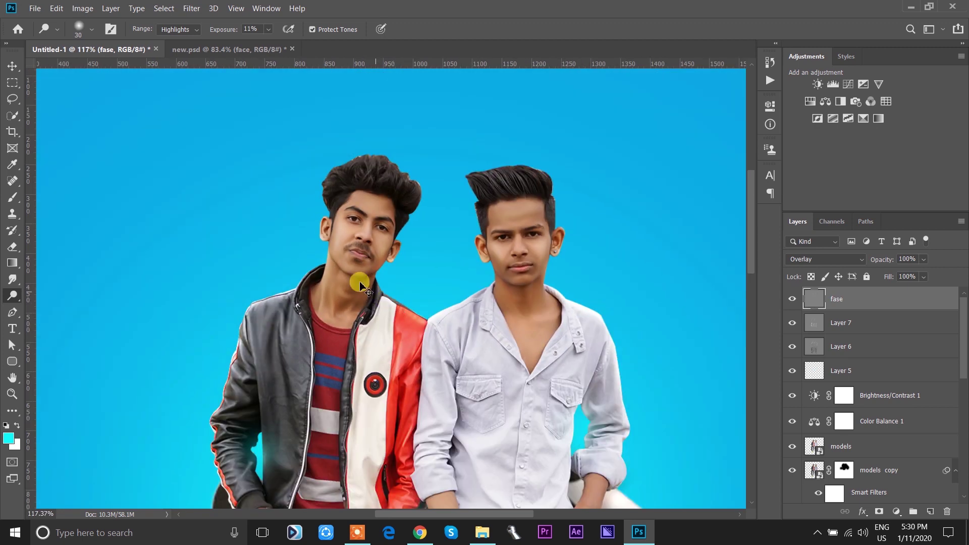
{"action": "scroll", "coordinate": [360, 285], "scroll_direction": "down", "scroll_amount": 4, "text": "alt"}
{"action": "scroll", "coordinate": [475, 170], "scroll_direction": "down", "scroll_amount": 1, "text": "alt"}
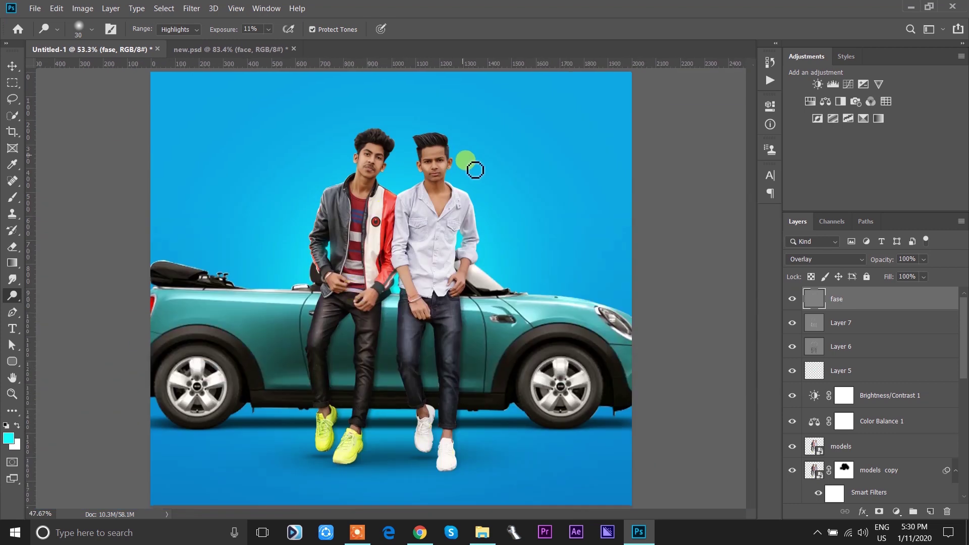
{"action": "scroll", "coordinate": [475, 170], "scroll_direction": "up", "scroll_amount": 4, "text": "alt"}
{"action": "scroll", "coordinate": [448, 168], "scroll_direction": "up", "scroll_amount": 3, "text": "alt"}
{"action": "left_click_drag", "start_coordinate": [396, 88], "coordinate": [356, 92]}
{"action": "mouse_move", "coordinate": [425, 171]}
{"action": "left_mouse_down"}
{"action": "mouse_move", "coordinate": [394, 105]}
{"action": "mouse_move", "coordinate": [422, 139]}
{"action": "left_mouse_up"}
Step: Dodge the second man's cheek highlight
{"action": "scroll", "coordinate": [404, 144], "scroll_direction": "down", "scroll_amount": 3}
{"action": "scroll", "coordinate": [393, 166], "scroll_direction": "down", "scroll_amount": 2}
{"action": "scroll", "coordinate": [374, 212], "scroll_direction": "down", "scroll_amount": 2}
{"action": "scroll", "coordinate": [347, 204], "scroll_direction": "down", "scroll_amount": 1}
{"action": "scroll", "coordinate": [439, 192], "scroll_direction": "up", "scroll_amount": 5}
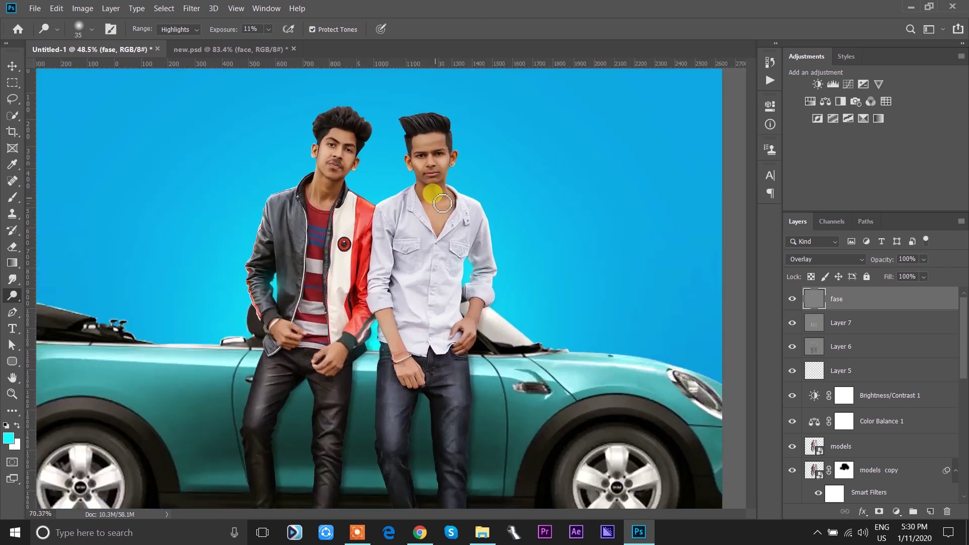
{"action": "scroll", "coordinate": [432, 192], "scroll_direction": "up", "scroll_amount": 3}
{"action": "left_click_drag", "start_coordinate": [376, 120], "coordinate": [416, 154]}
{"action": "scroll", "coordinate": [222, 141], "scroll_direction": "down", "scroll_amount": 2}
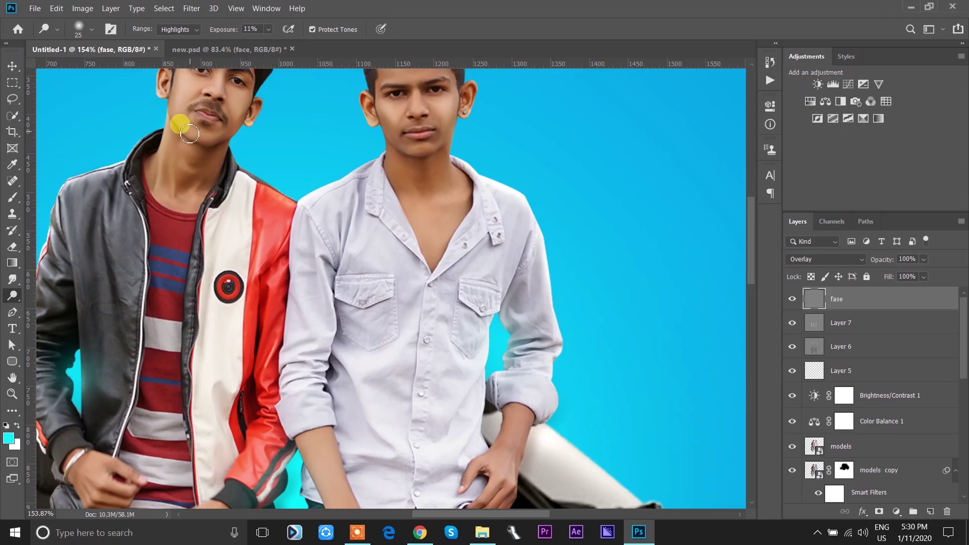
{"action": "scroll", "coordinate": [182, 116], "scroll_direction": "up", "scroll_amount": 2}
{"action": "scroll", "coordinate": [190, 108], "scroll_direction": "up", "scroll_amount": 1}
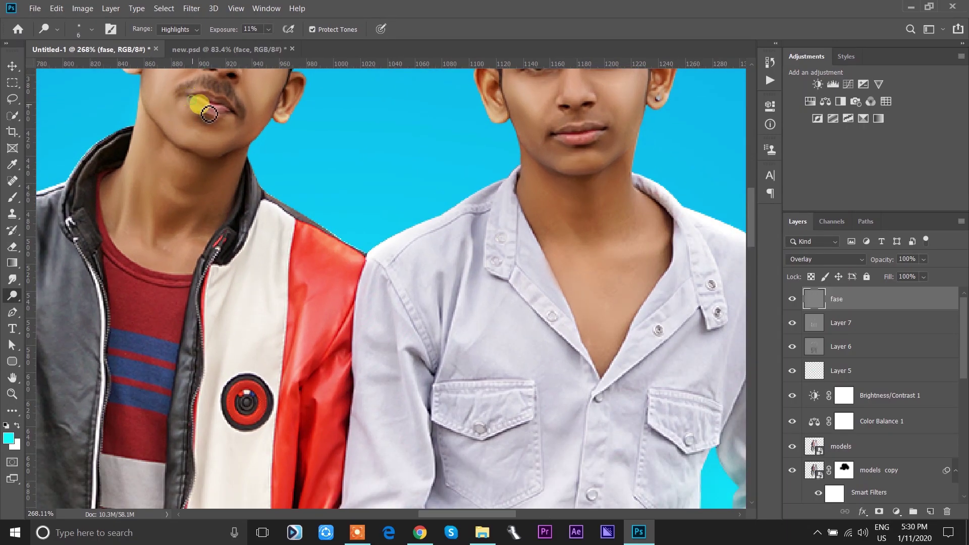
Step: Lighten the second man's lower lip, then switch to the Move tool and fit the image on screen
{"action": "left_click_drag", "start_coordinate": [586, 130], "coordinate": [596, 134]}
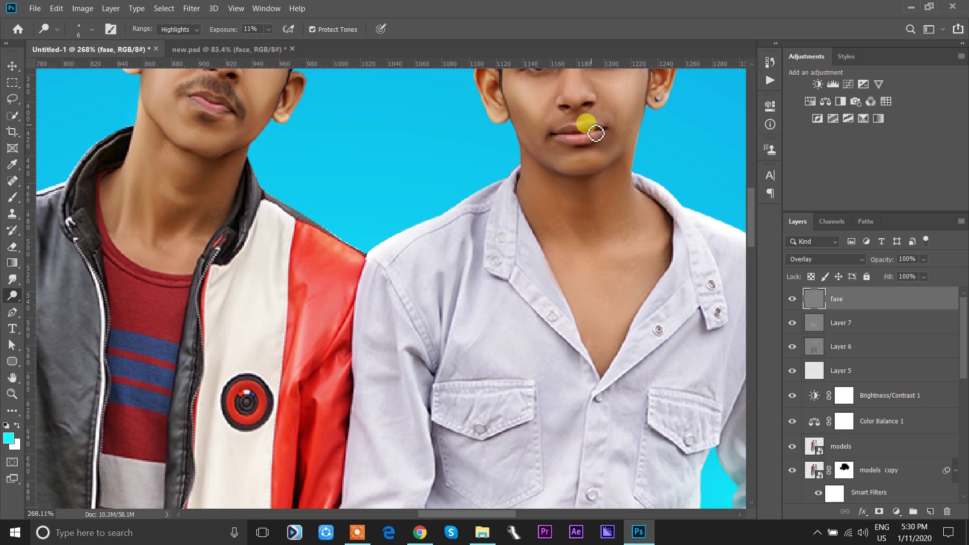
{"action": "scroll", "coordinate": [595, 133], "scroll_direction": "down", "scroll_amount": 3}
{"action": "scroll", "coordinate": [493, 162], "scroll_direction": "down", "scroll_amount": 3}
{"action": "scroll", "coordinate": [134, 151], "scroll_direction": "down", "scroll_amount": 2}
{"action": "left_click", "coordinate": [12, 65]}
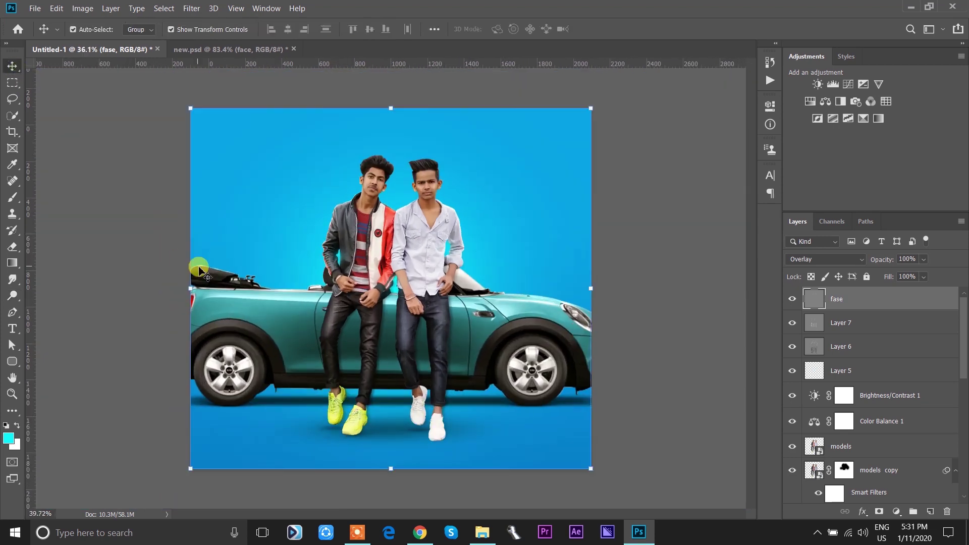
{"action": "key", "text": "ctrl+0"}
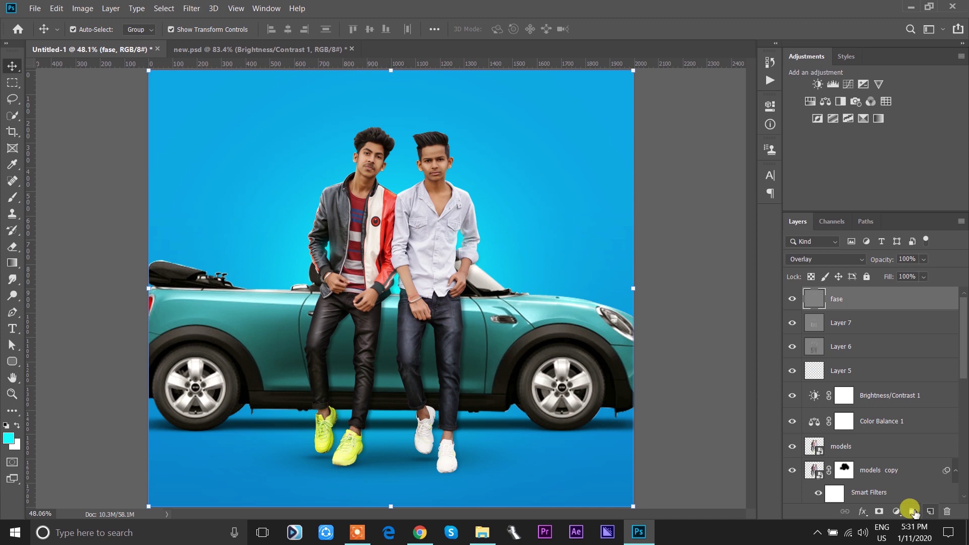
Step: Add a Brightness/Contrast adjustment layer with Brightness -5 and collapse its settings
{"action": "left_click", "coordinate": [897, 511]}
{"action": "left_click", "coordinate": [888, 331]}
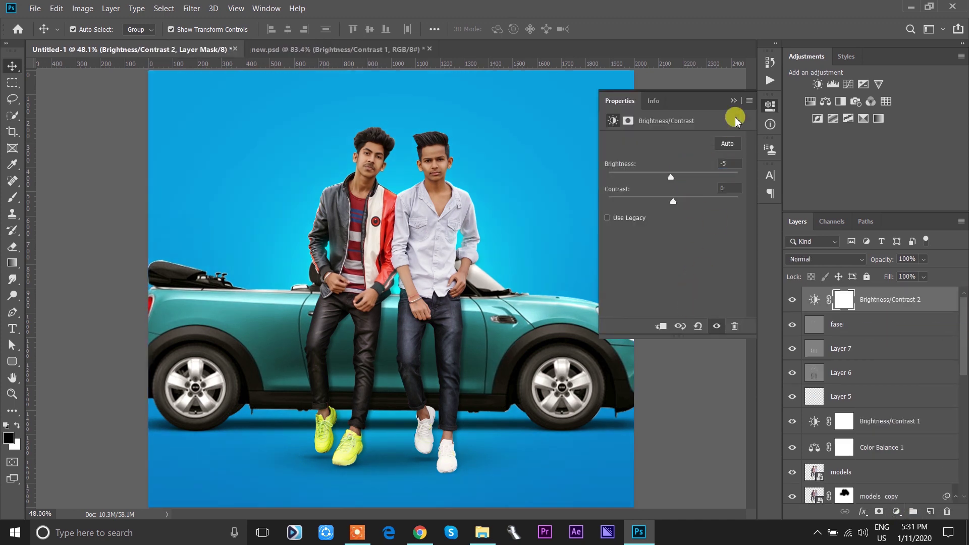
{"action": "left_click", "coordinate": [734, 100]}
Step: Add a Selective Color adjustment layer and make small Neutrals tweaks before moving to Reds
{"action": "left_click", "coordinate": [897, 511]}
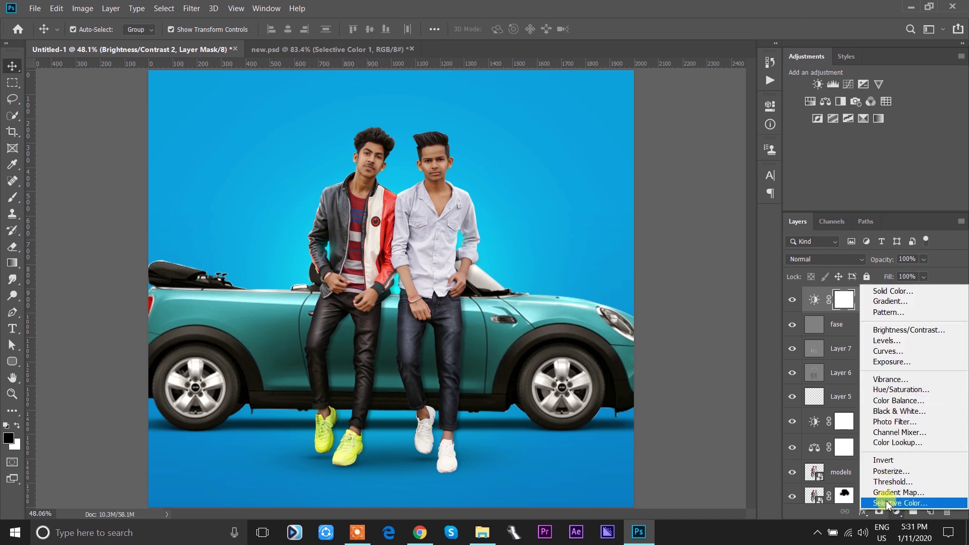
{"action": "left_click", "coordinate": [900, 502]}
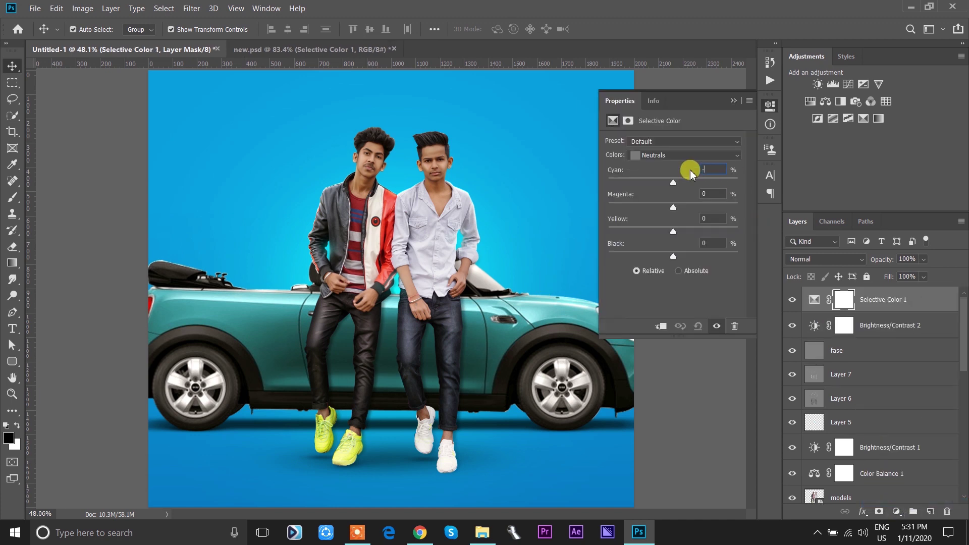
{"action": "type", "text": "1"}
{"action": "key", "text": "BackSpace"}
{"action": "key", "text": "BackSpace"}
{"action": "type", "text": "+1"}
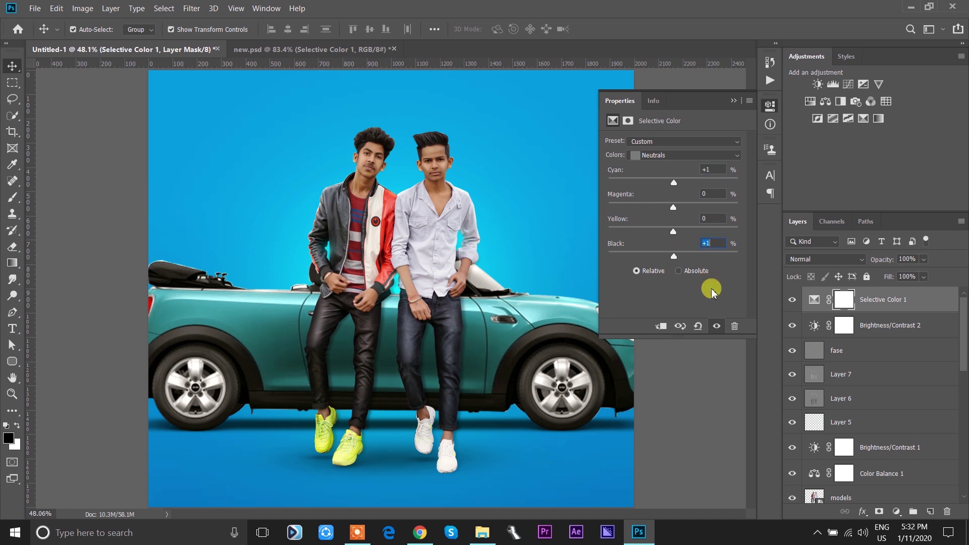
{"action": "key", "text": "Tab"}
{"action": "left_click", "coordinate": [683, 158]}
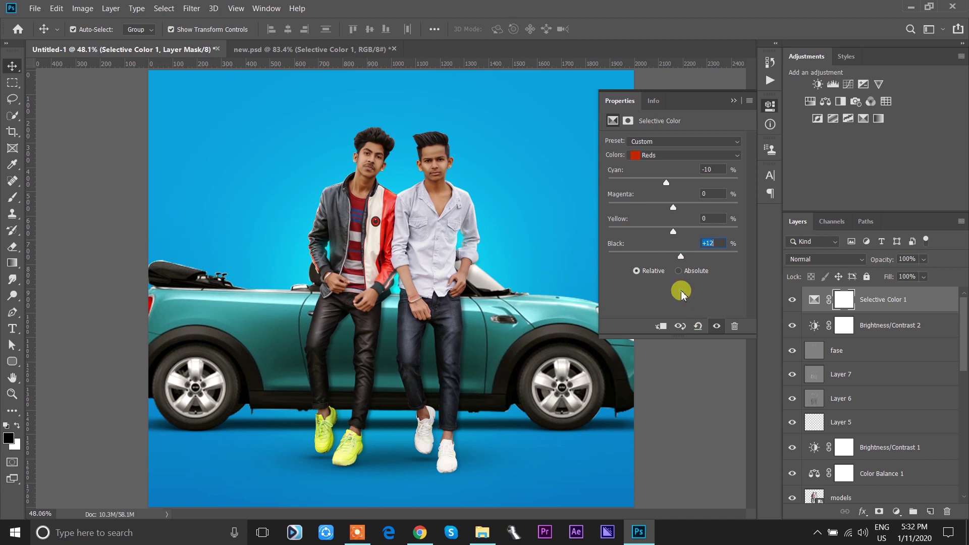
Step: Nudge Cyans' Cyan up by 1, check Whites, set Blacks' Cyan to 2, and collapse Properties
{"action": "left_click", "coordinate": [684, 156]}
{"action": "left_click", "coordinate": [687, 186]}
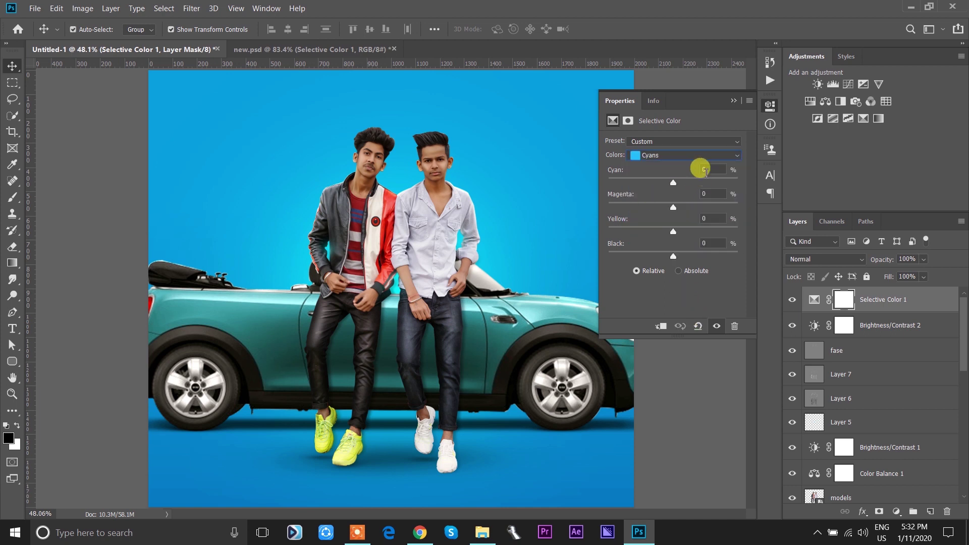
{"action": "key", "text": "Up"}
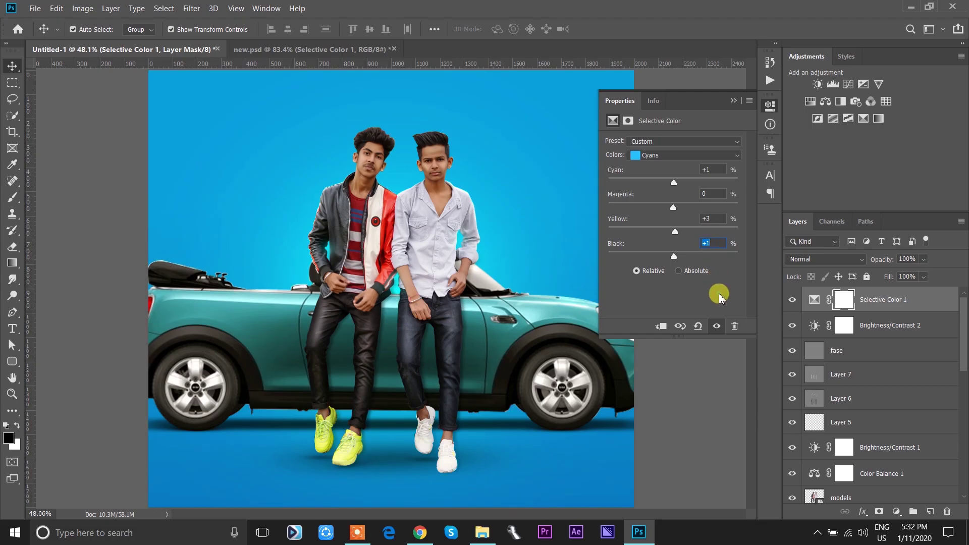
{"action": "left_click", "coordinate": [684, 156]}
{"action": "left_click", "coordinate": [696, 186]}
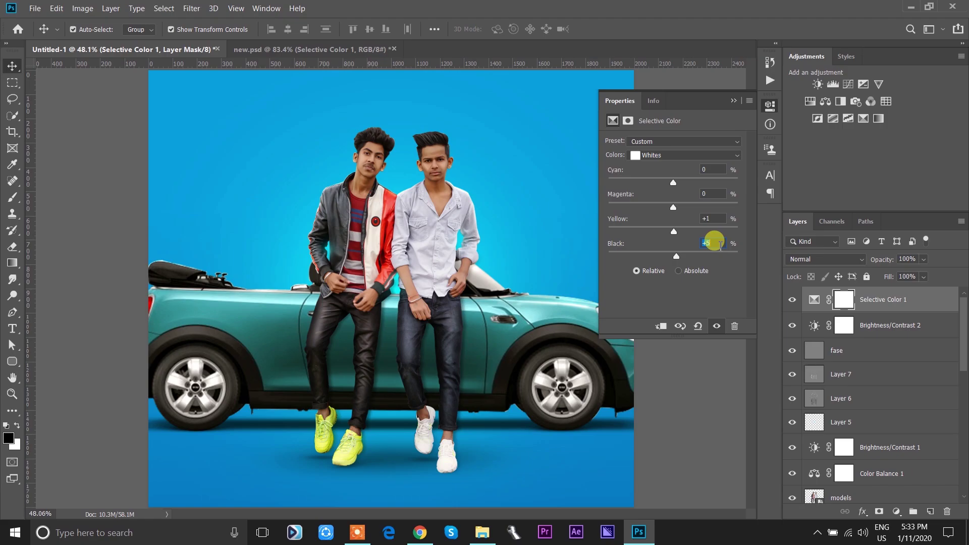
{"action": "left_click", "coordinate": [687, 155]}
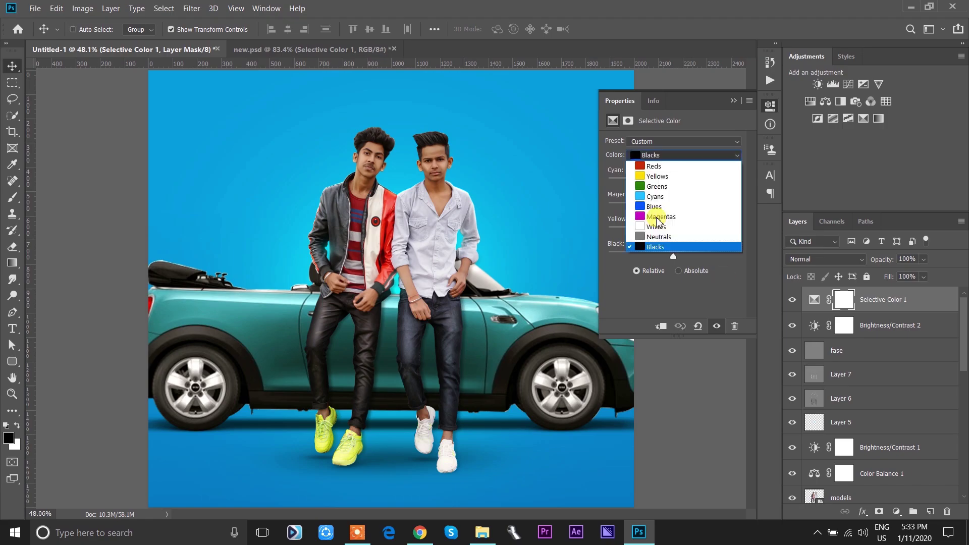
{"action": "left_click", "coordinate": [656, 249]}
{"action": "left_click", "coordinate": [711, 170]}
{"action": "type", "text": "2"}
{"action": "key", "text": "Return"}
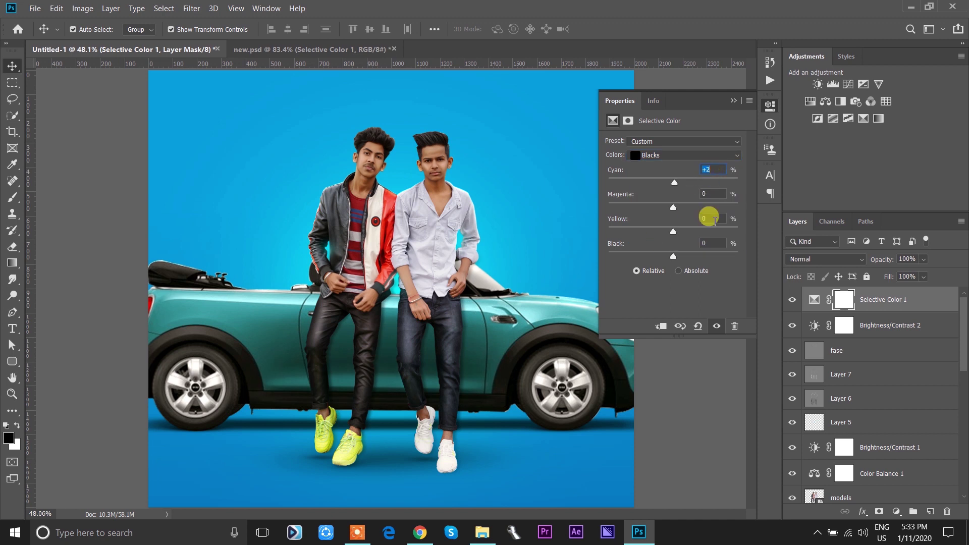
{"action": "left_click", "coordinate": [734, 100]}
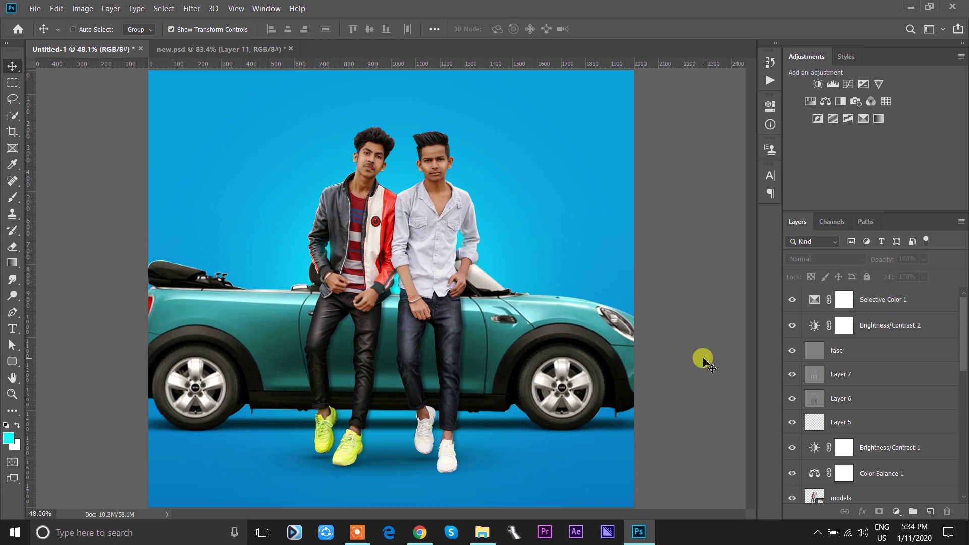
Step: Merge all visible layers into a new layer and warm it slightly in Camera Raw
{"action": "key", "text": "ctrl+shift+alt+e"}
{"action": "left_click", "coordinate": [792, 299]}
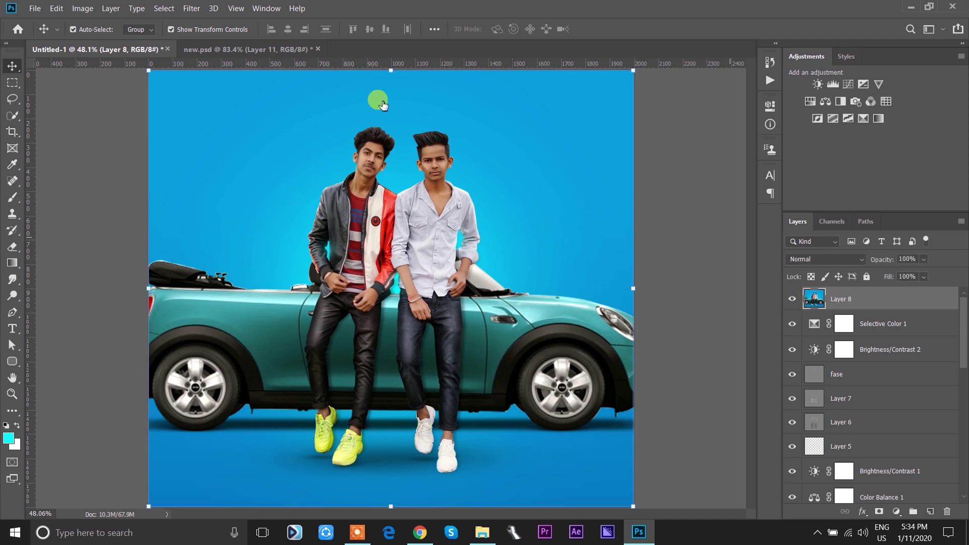
{"action": "left_click", "coordinate": [191, 9]}
{"action": "left_click", "coordinate": [211, 80]}
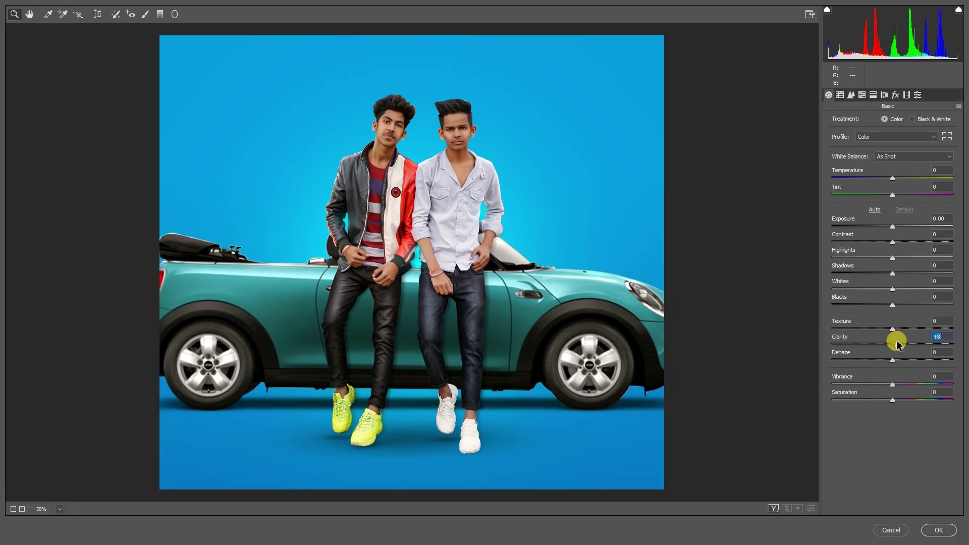
{"action": "left_click_drag", "start_coordinate": [895, 175], "coordinate": [897, 175]}
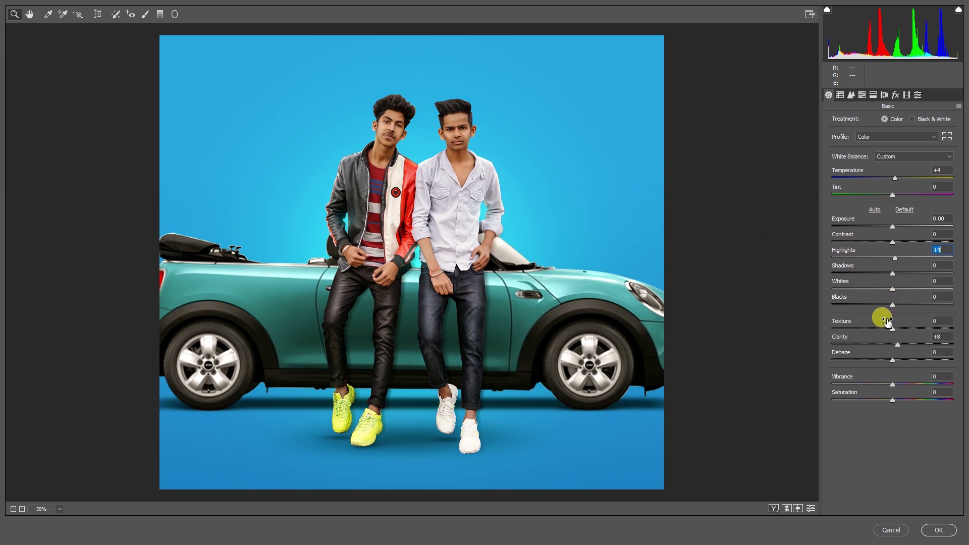
Step: Add sharpening, luminance noise reduction and a slight edge-darkening vignette in Camera Raw
{"action": "left_click", "coordinate": [840, 95]}
{"action": "left_click_drag", "start_coordinate": [849, 129], "coordinate": [861, 133]}
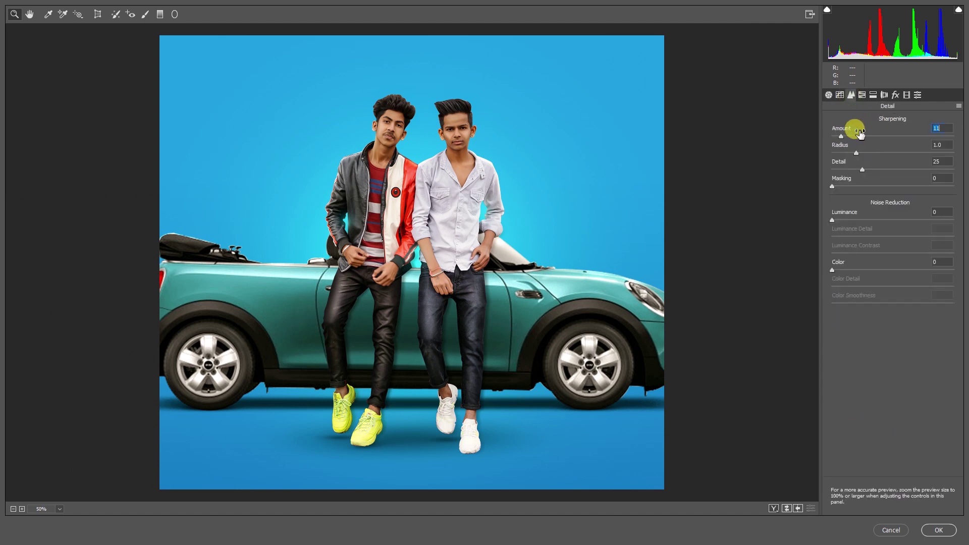
{"action": "left_click_drag", "start_coordinate": [849, 212], "coordinate": [857, 216]}
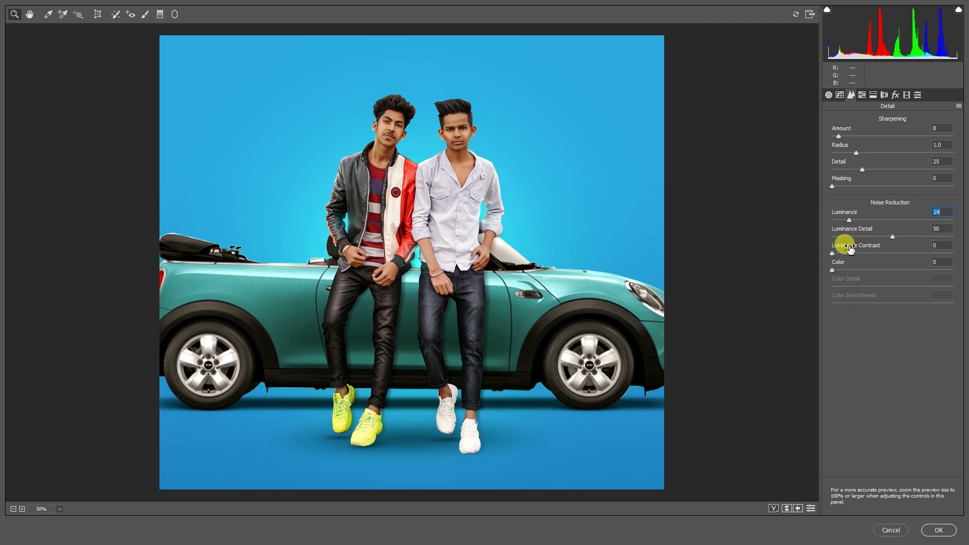
{"action": "left_click", "coordinate": [896, 95]}
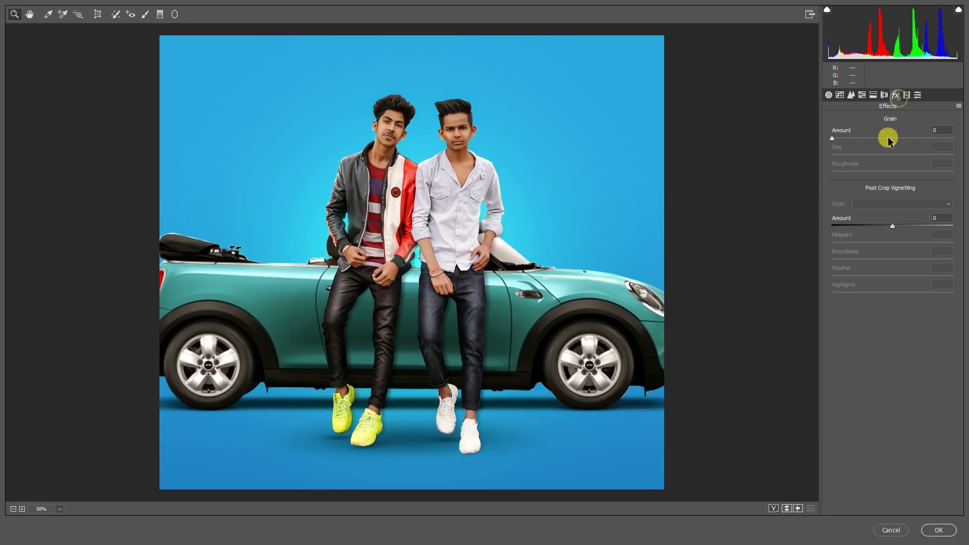
{"action": "left_click_drag", "start_coordinate": [881, 218], "coordinate": [878, 218]}
{"action": "left_click", "coordinate": [874, 95]}
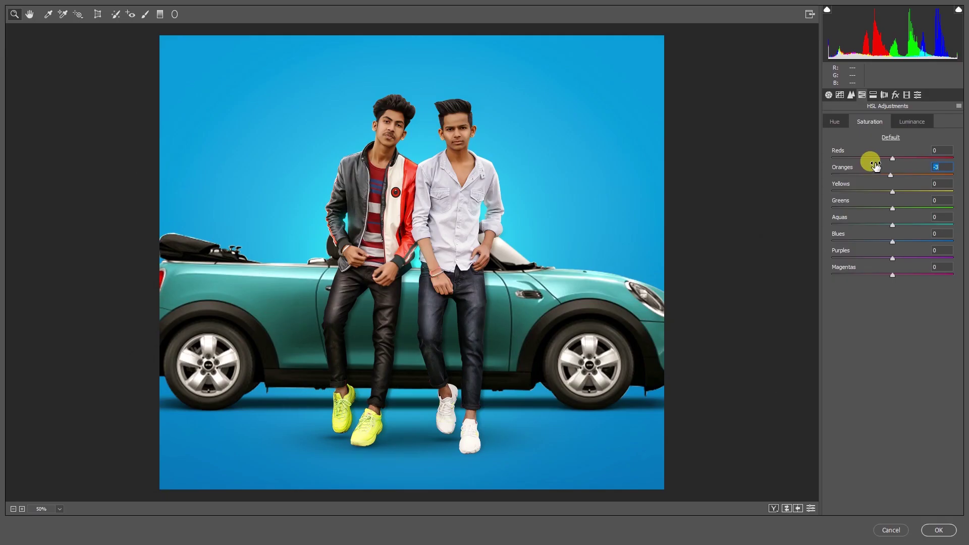
Step: Add a Graduated Filter from the image bottom up to the legs with lowered Exposure
{"action": "left_click", "coordinate": [160, 14]}
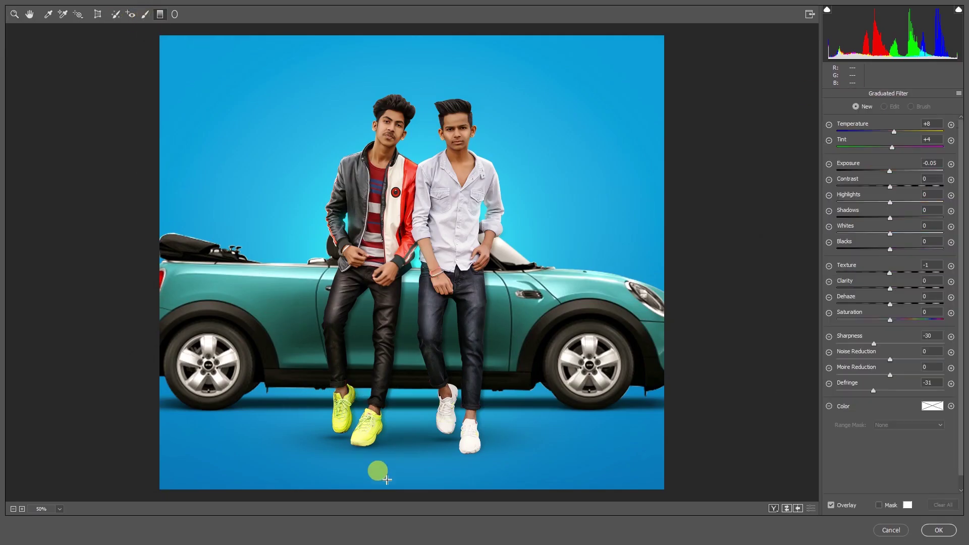
{"action": "left_click_drag", "start_coordinate": [389, 493], "coordinate": [390, 367]}
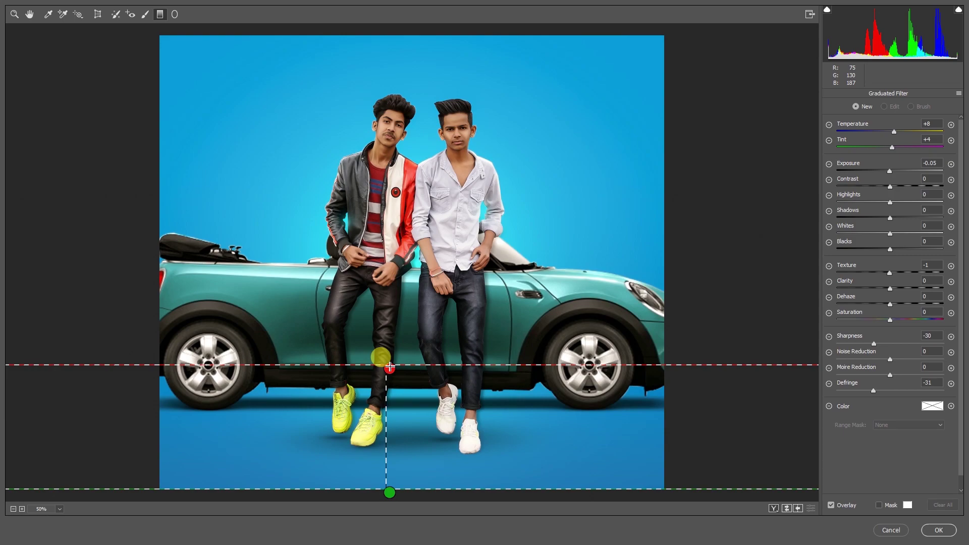
{"action": "left_click_drag", "start_coordinate": [863, 166], "coordinate": [869, 167]}
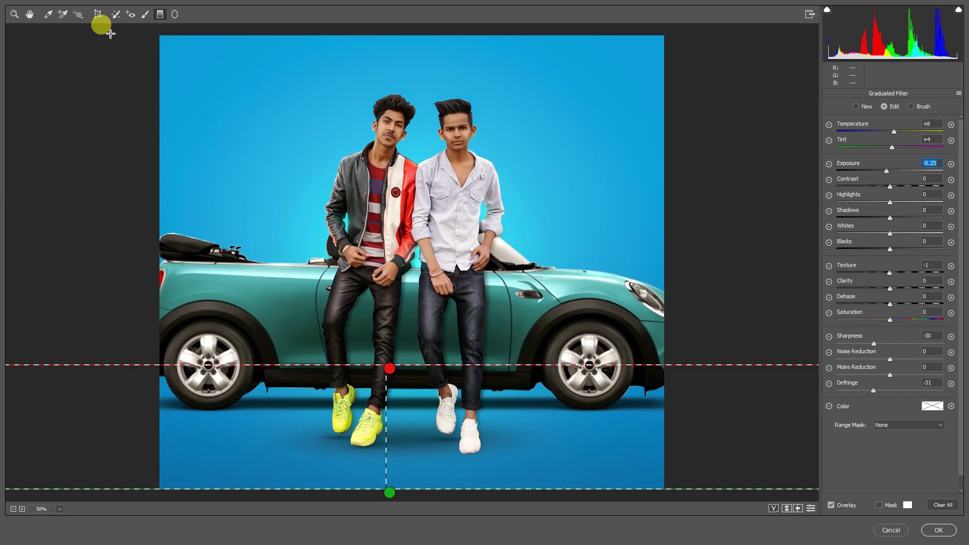
{"action": "left_click", "coordinate": [12, 14]}
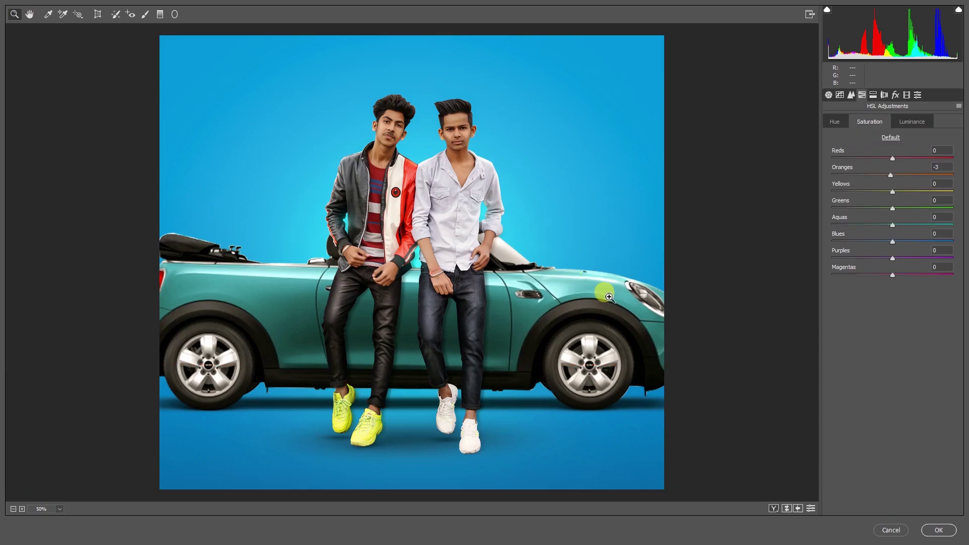
Step: Check the HSL luminance, lower Highlights slightly, and apply the Camera Raw adjustments
{"action": "left_click", "coordinate": [902, 122]}
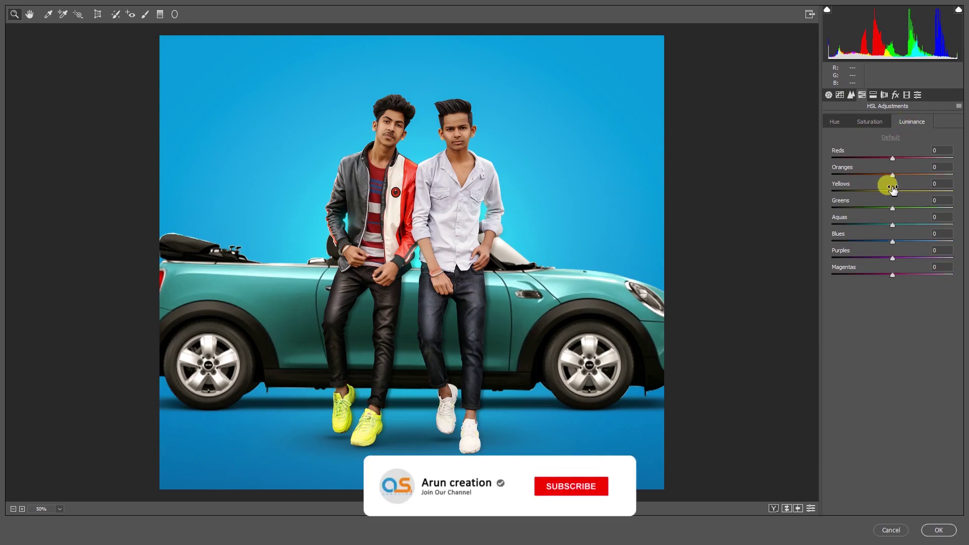
{"action": "left_click", "coordinate": [828, 95]}
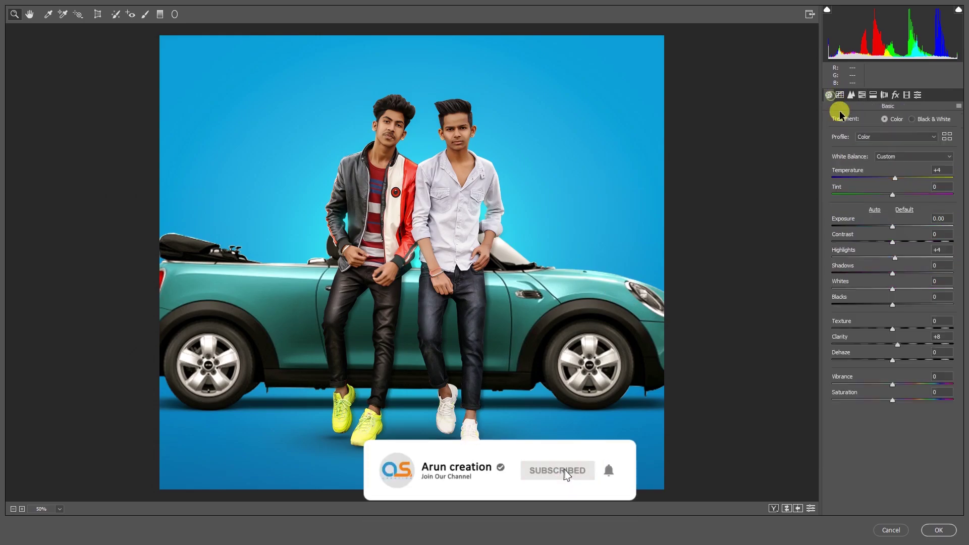
{"action": "left_click_drag", "start_coordinate": [885, 255], "coordinate": [874, 253]}
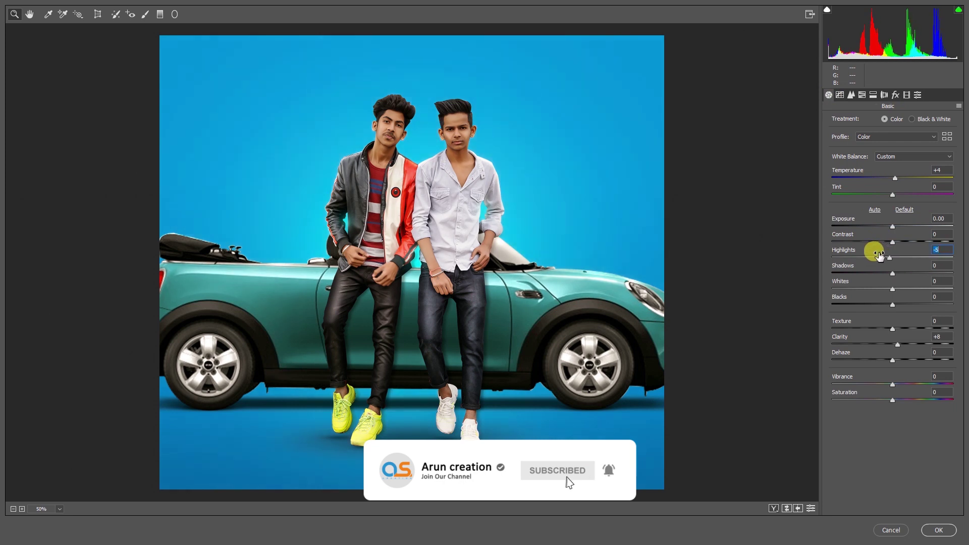
{"action": "left_click", "coordinate": [934, 530]}
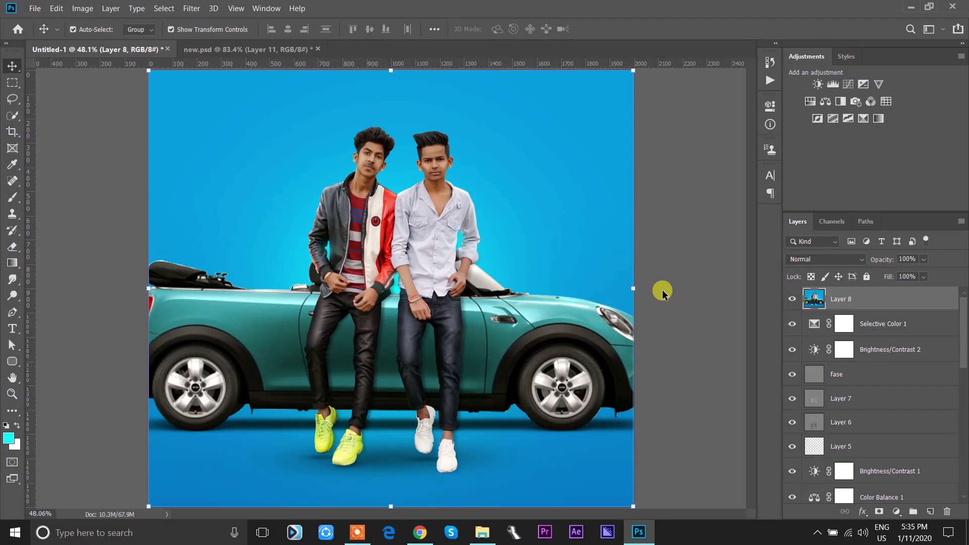
Step: Duplicate the photo layer and apply Color Efex Pro 4's Detail Extractor at 50% opacity
{"action": "scroll", "coordinate": [662, 292], "scroll_direction": "down", "scroll_amount": 1}
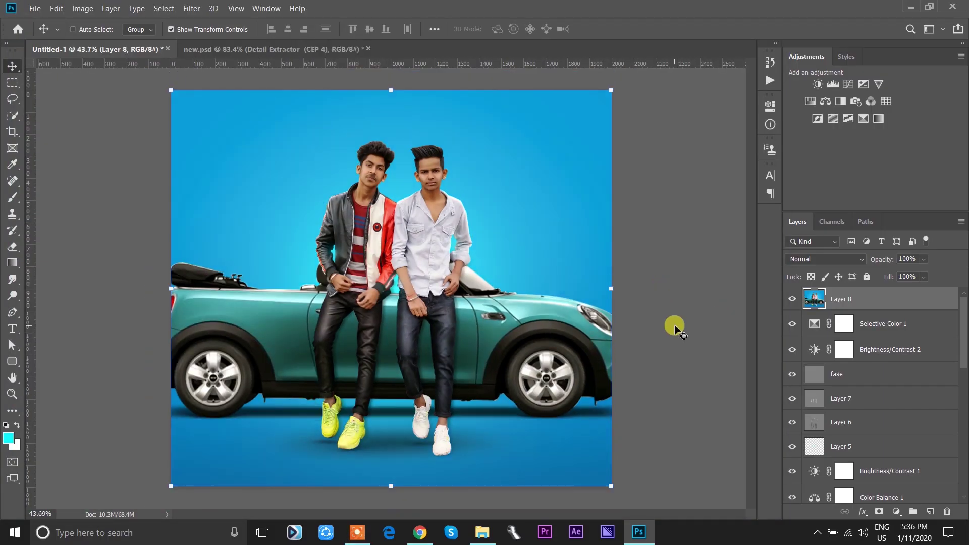
{"action": "key", "text": "ctrl+j"}
{"action": "left_click", "coordinate": [192, 8]}
{"action": "mouse_move", "coordinate": [227, 264]}
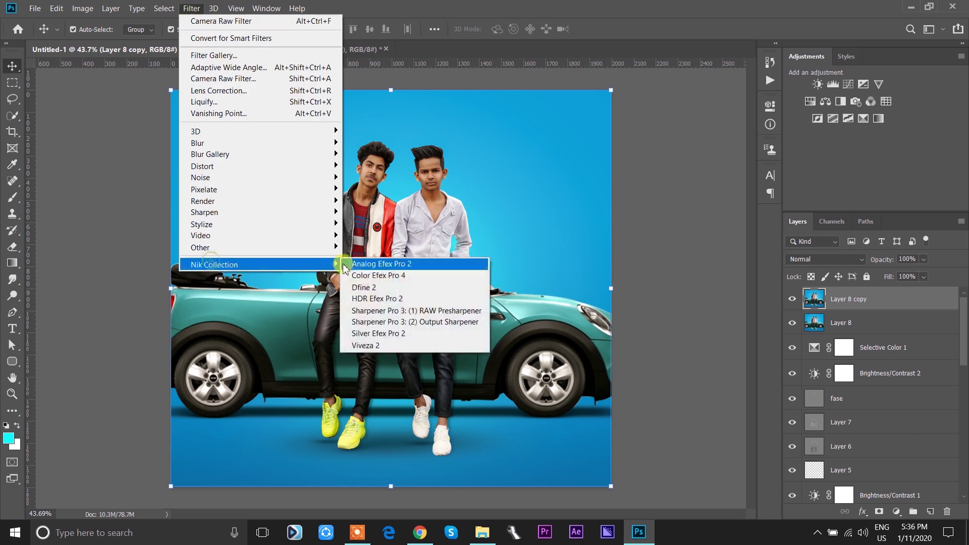
{"action": "left_click", "coordinate": [363, 275]}
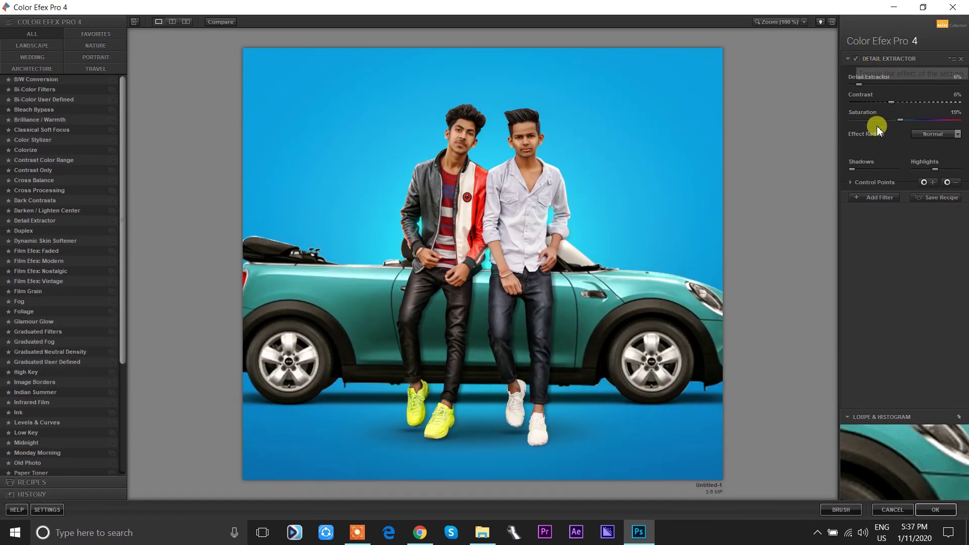
{"action": "left_click", "coordinate": [884, 182]}
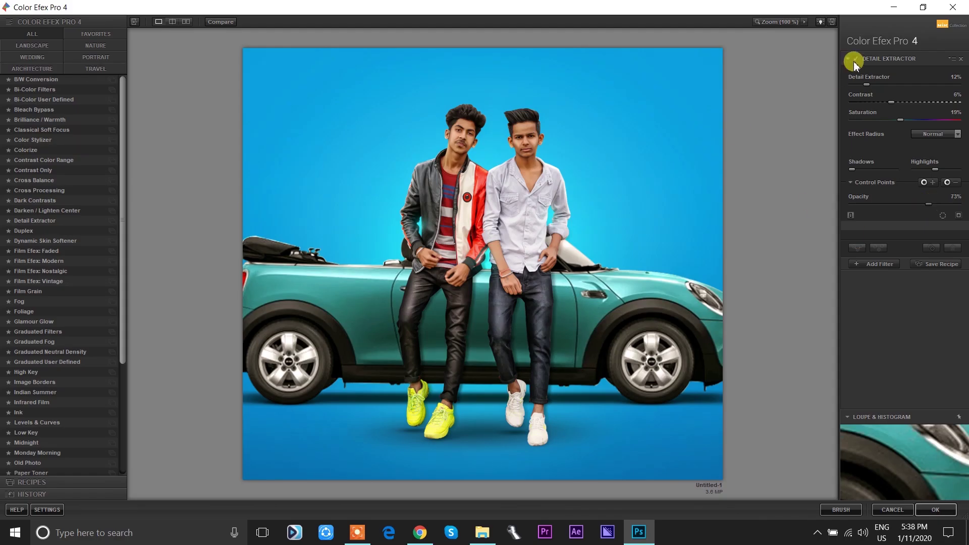
{"action": "left_click", "coordinate": [870, 260]}
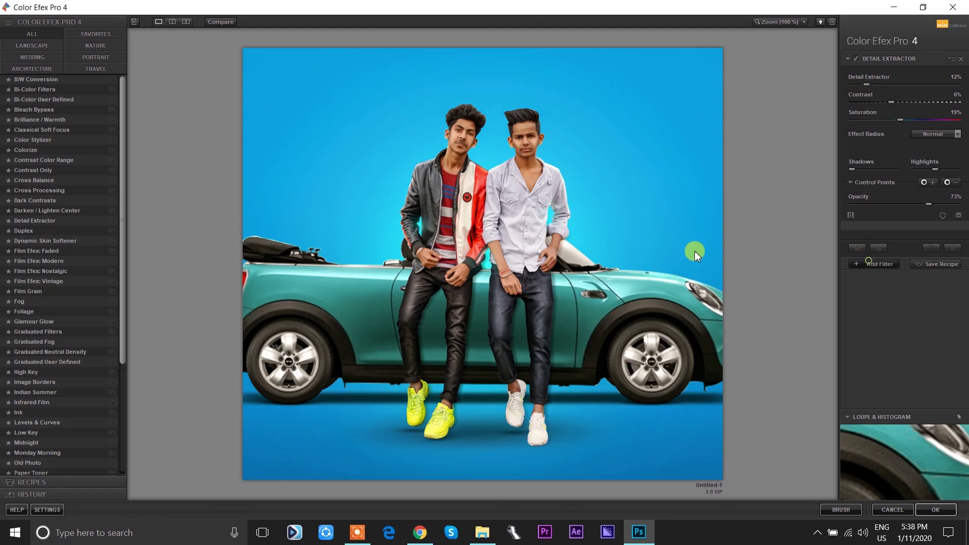
{"action": "left_click", "coordinate": [872, 59]}
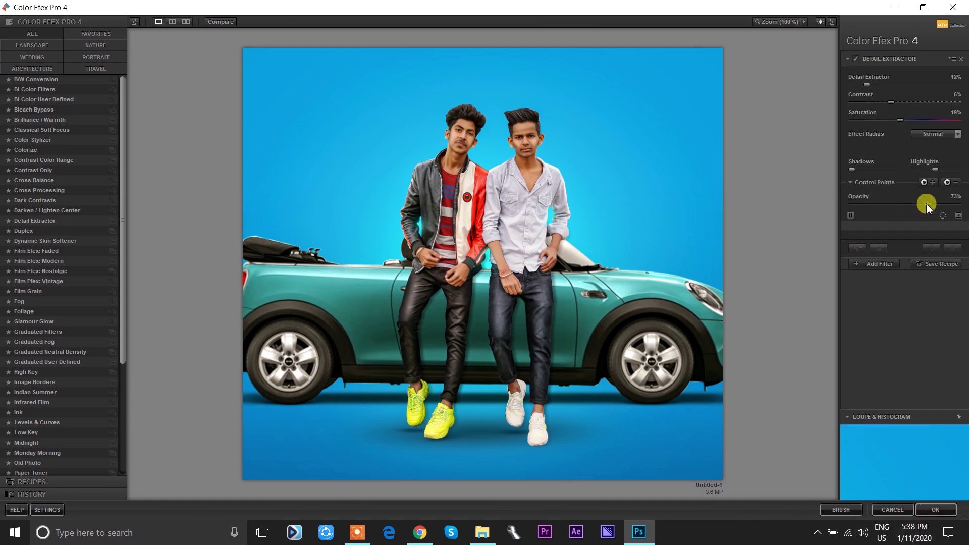
{"action": "left_click", "coordinate": [952, 198]}
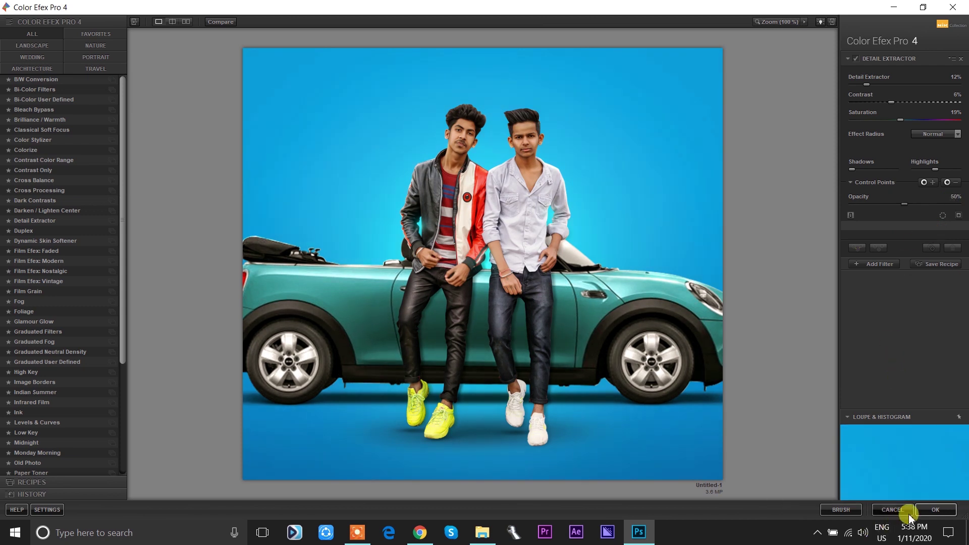
{"action": "left_click", "coordinate": [935, 510]}
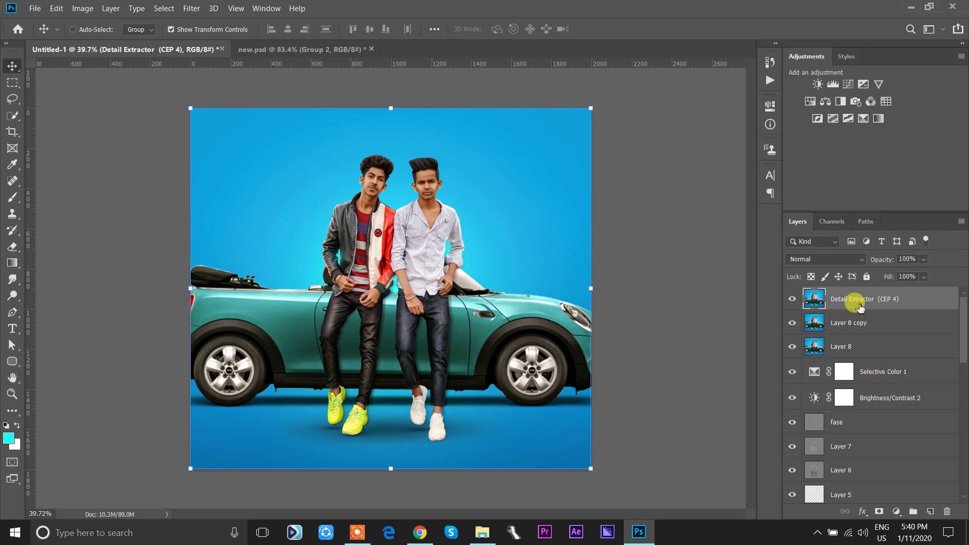
Step: Duplicate the Detail Extractor layer, set it to Linear Light, and apply High Pass at 0.9 px radius
{"action": "key", "text": "ctrl+j"}
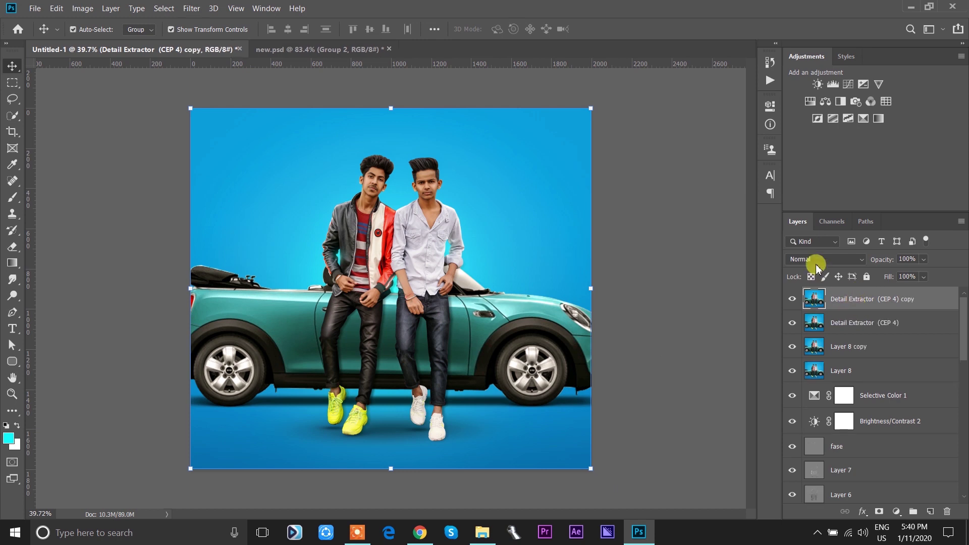
{"action": "left_click", "coordinate": [826, 259]}
{"action": "left_click", "coordinate": [802, 392]}
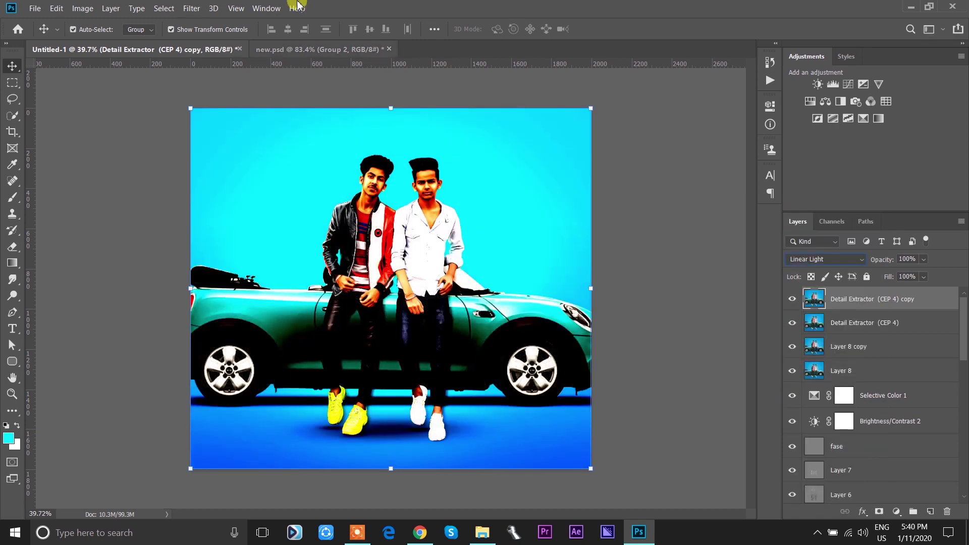
{"action": "left_click", "coordinate": [192, 9]}
{"action": "left_click", "coordinate": [371, 258]}
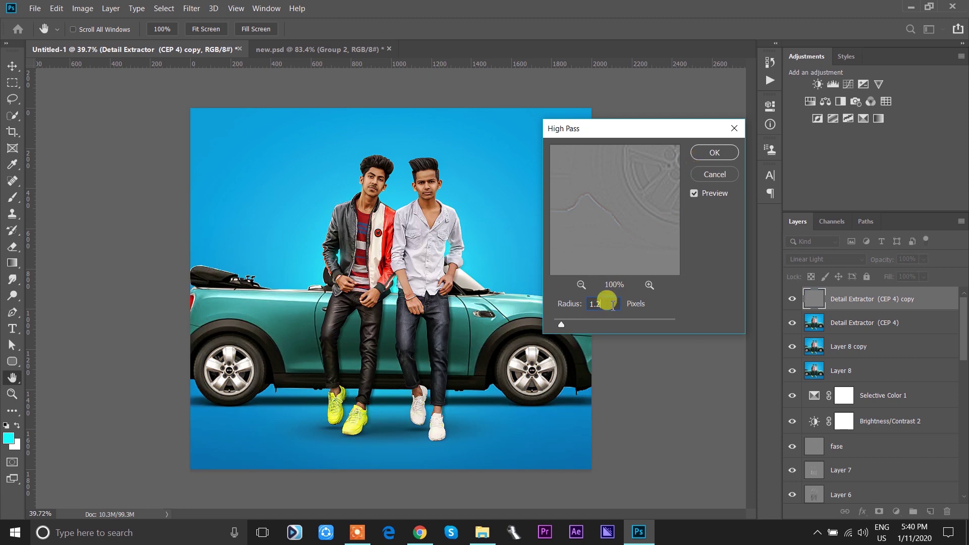
{"action": "key", "text": "Down"}
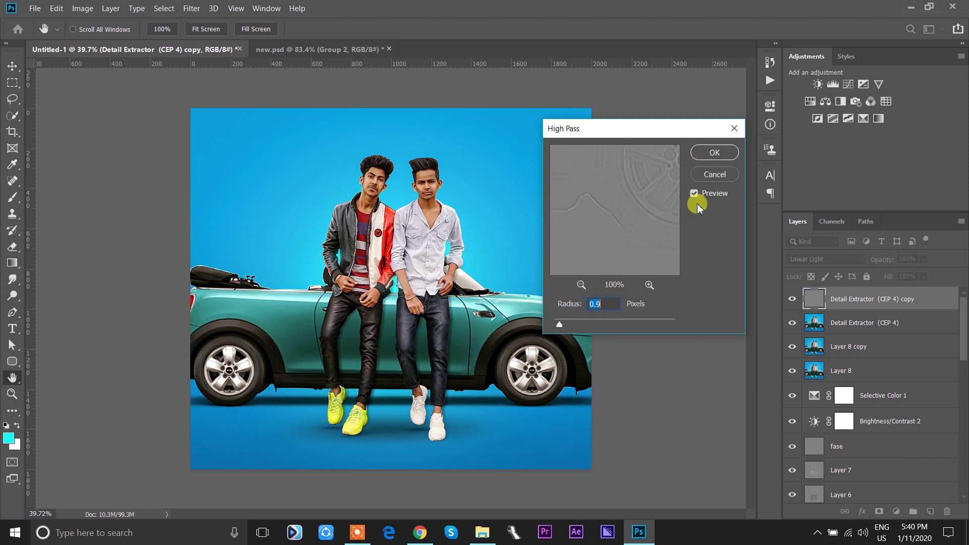
{"action": "key", "text": "Return"}
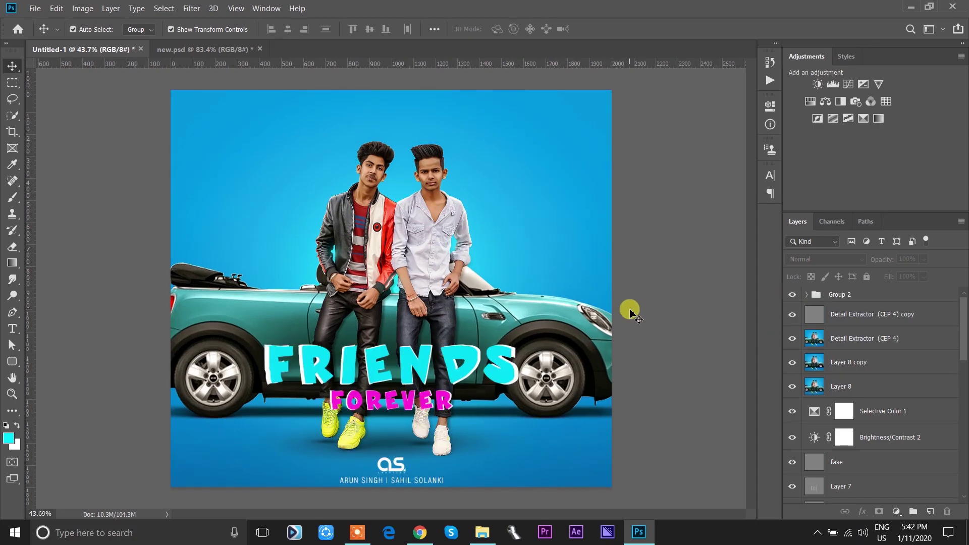
{"action": "key", "text": "ctrl+minus"}
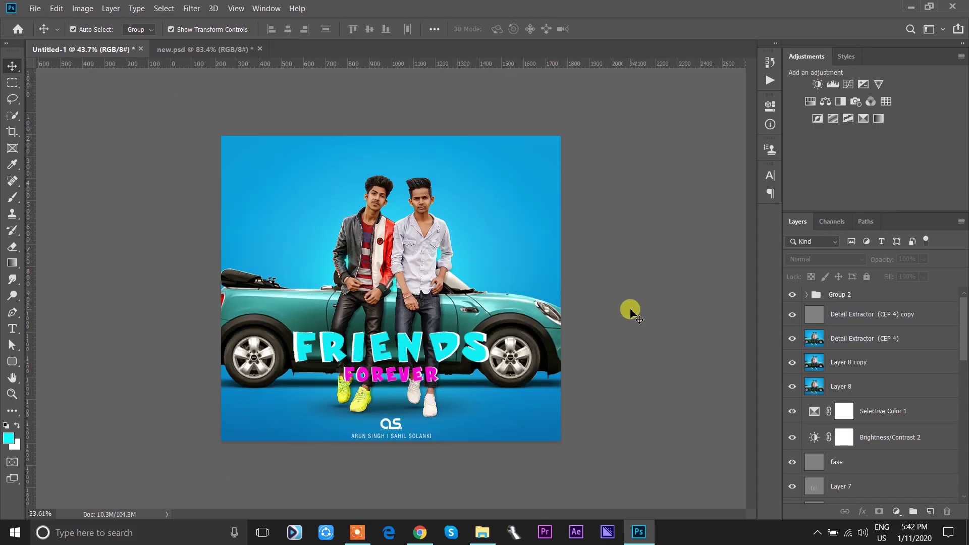
{"action": "left_click", "coordinate": [792, 294]}
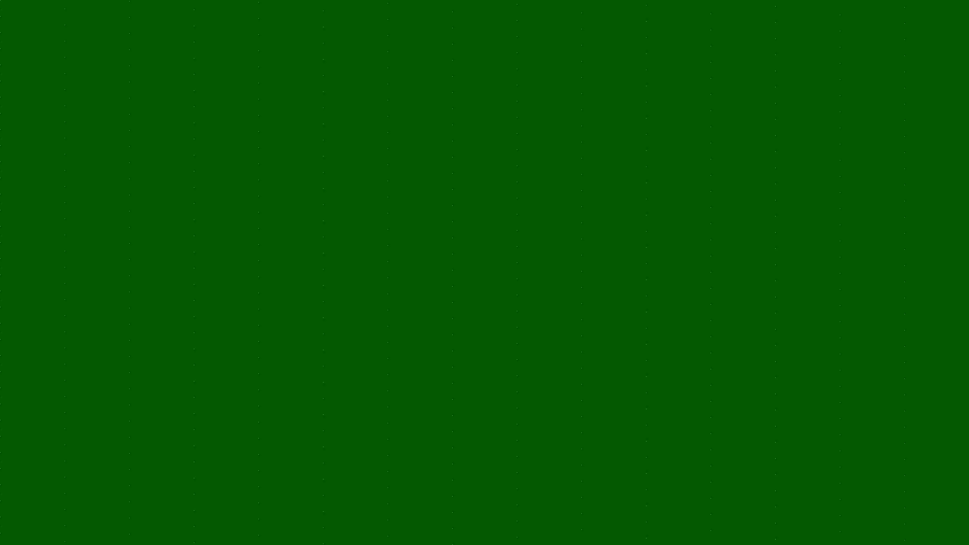
{"action": "key", "text": "ctrl+plus"}
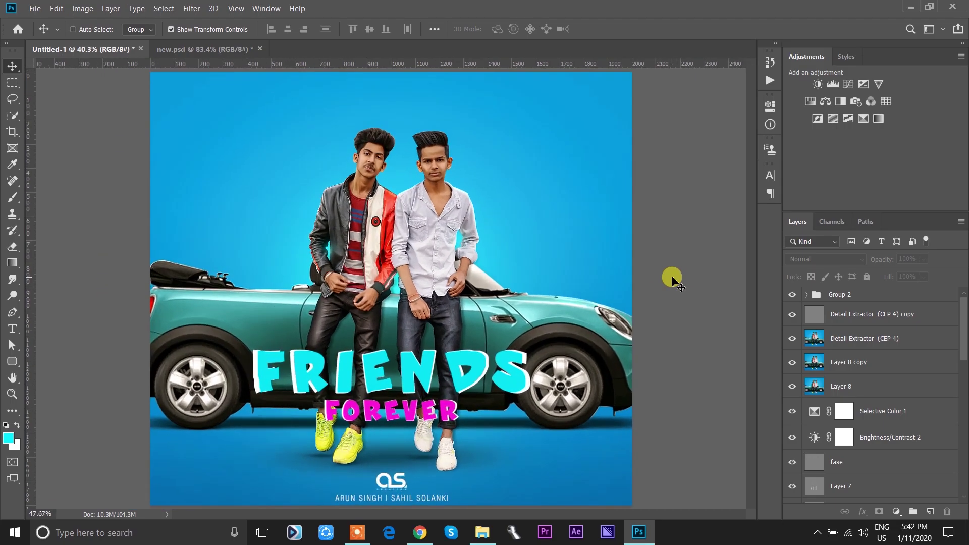